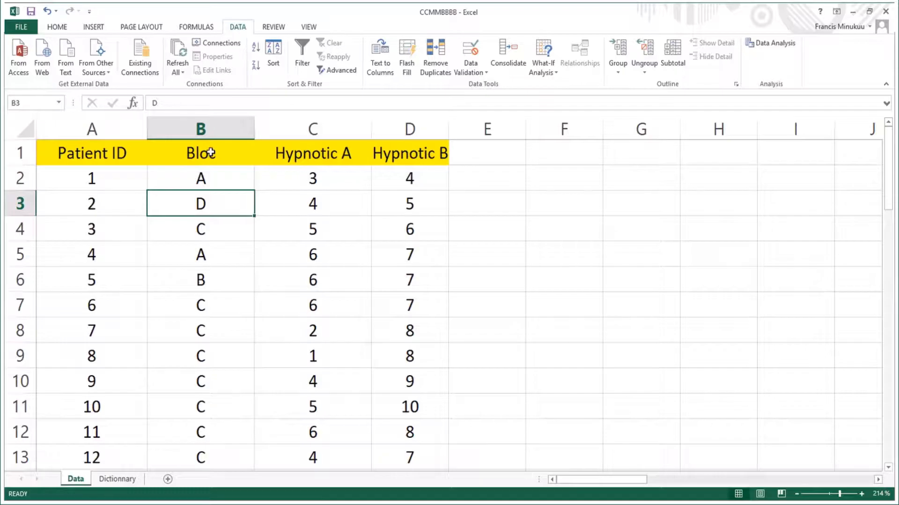
# Examine the Bloc column and its first patient entries on the Data sheet.
pyautogui.click(213, 158)
pyautogui.hotkey('ctrl', 'shift', 'Down')
pyautogui.click(210, 201)
pyautogui.click(200, 182)
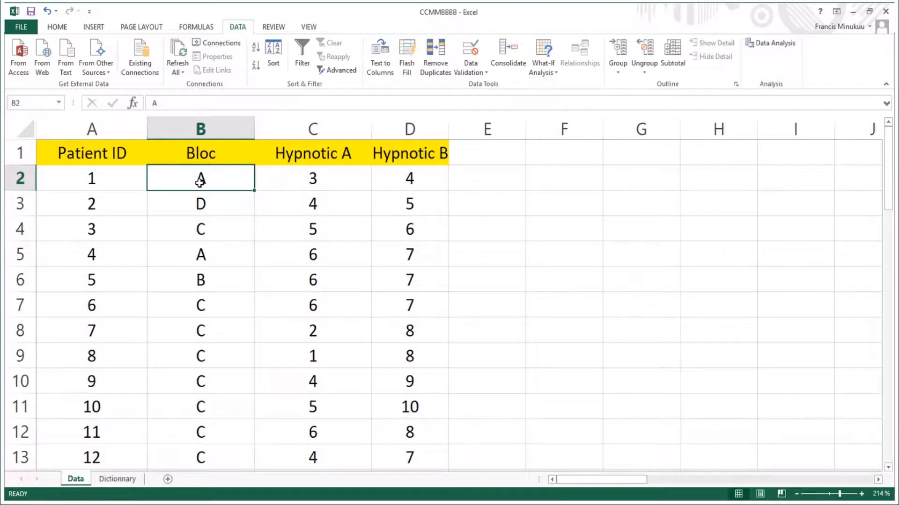
pyautogui.click(210, 213)
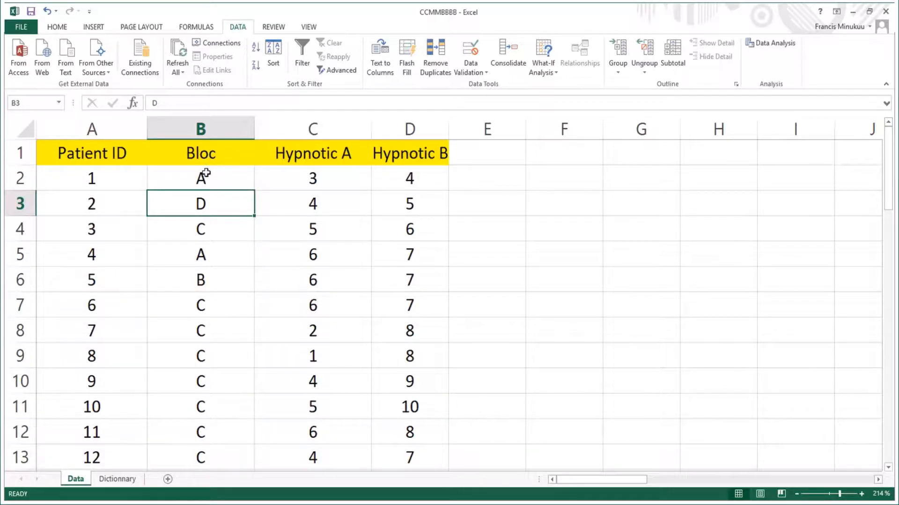
pyautogui.click(205, 129)
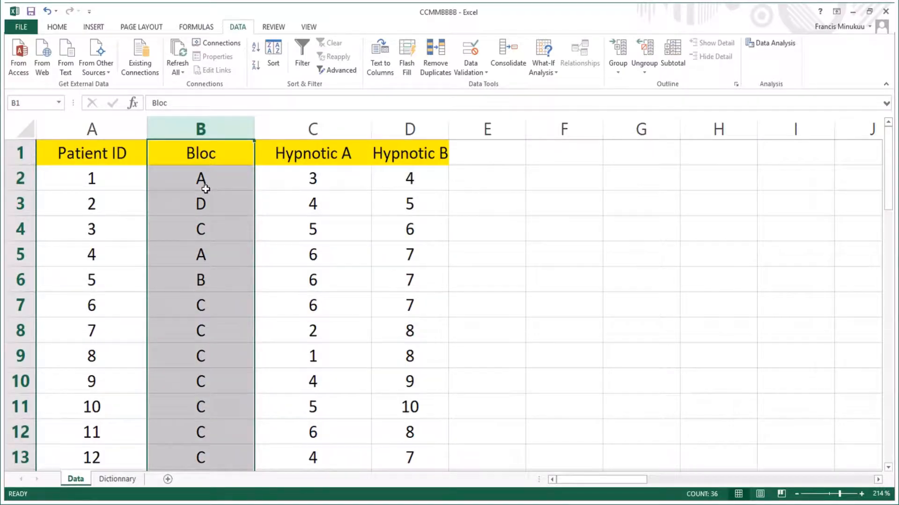
pyautogui.click(204, 187)
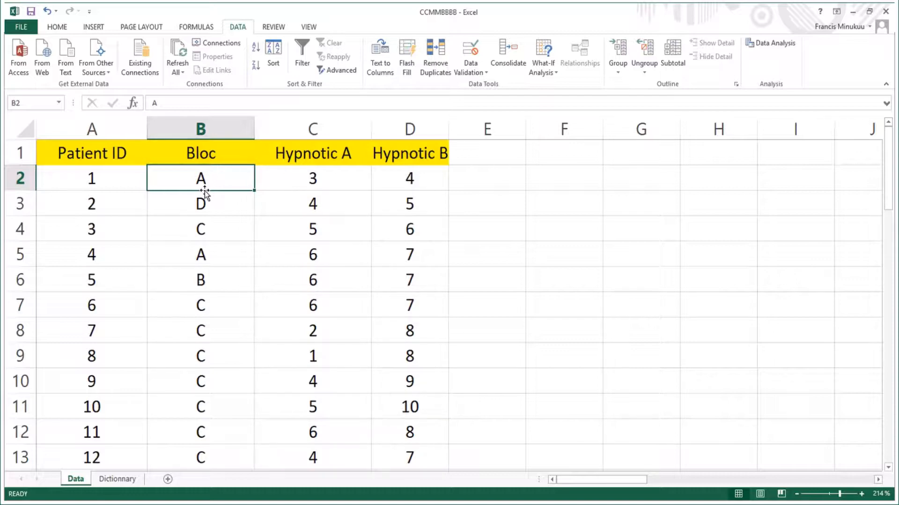
# Look through the patient records from the first Hypnotic A values down to the end of the data.
pyautogui.click(330, 177)
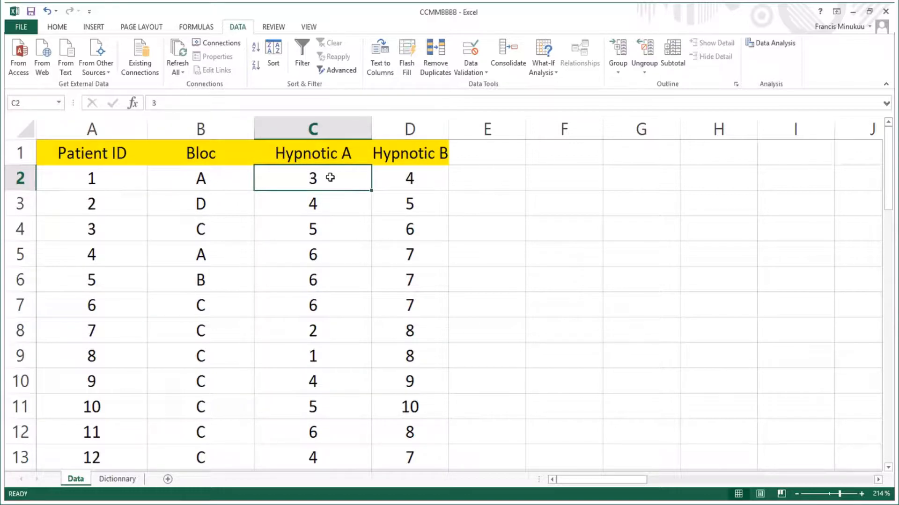
pyautogui.click(326, 204)
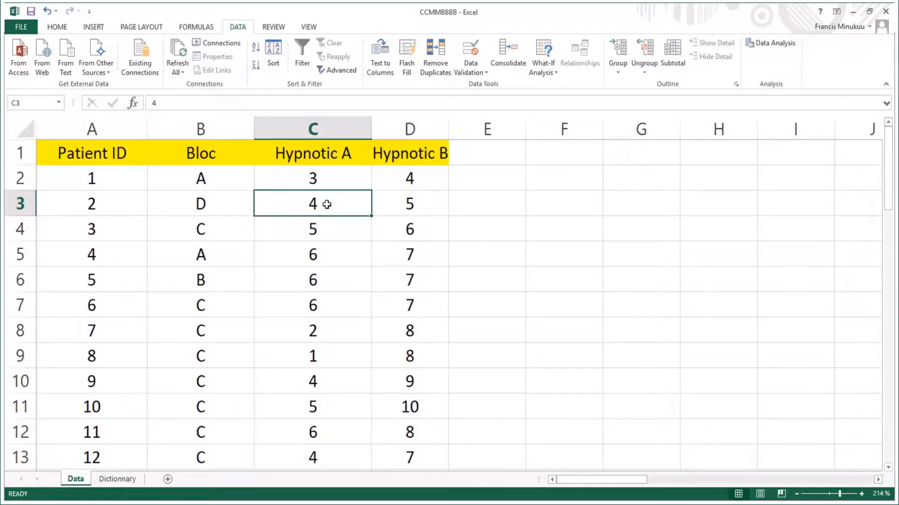
pyautogui.scroll(-8, 327, 204)
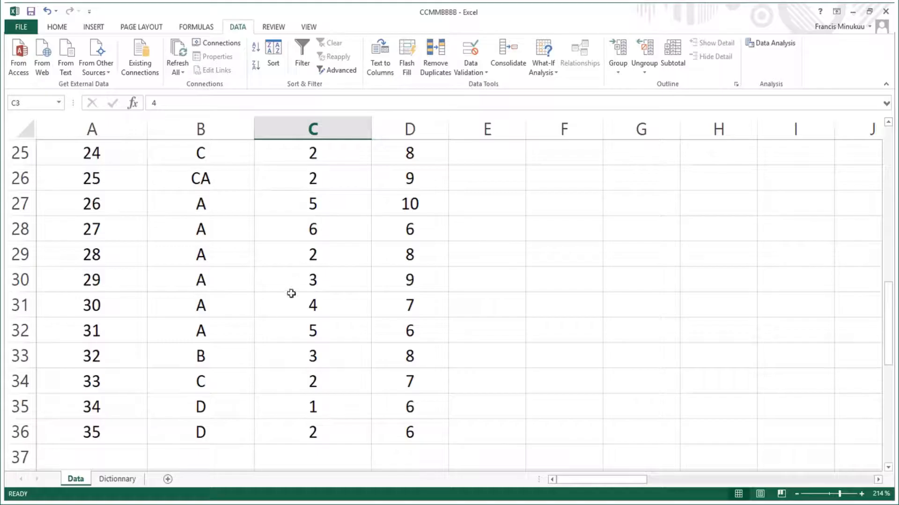
pyautogui.click(85, 458)
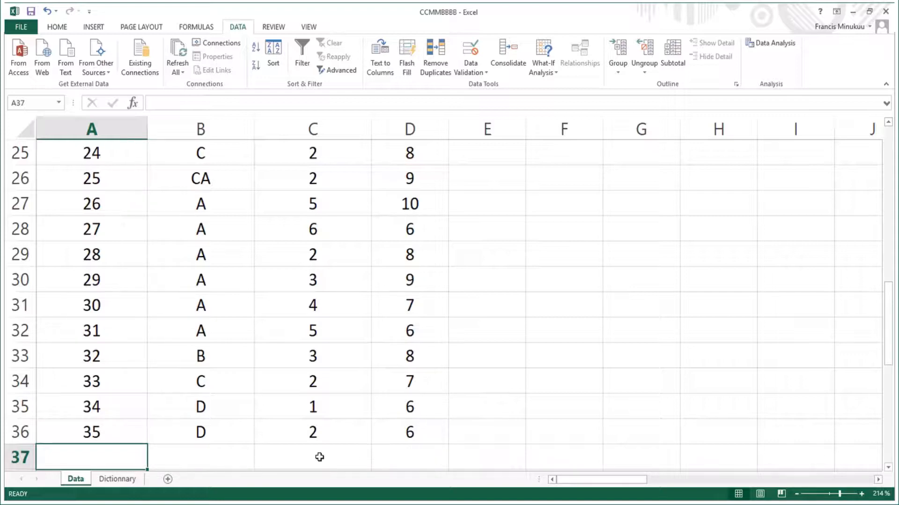
pyautogui.scroll(-2, 105, 456)
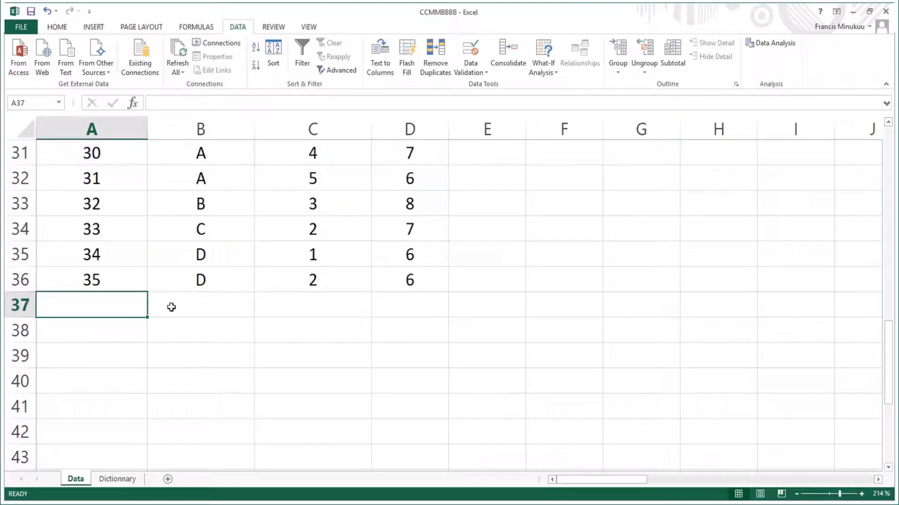
pyautogui.scroll(10, 234, 244)
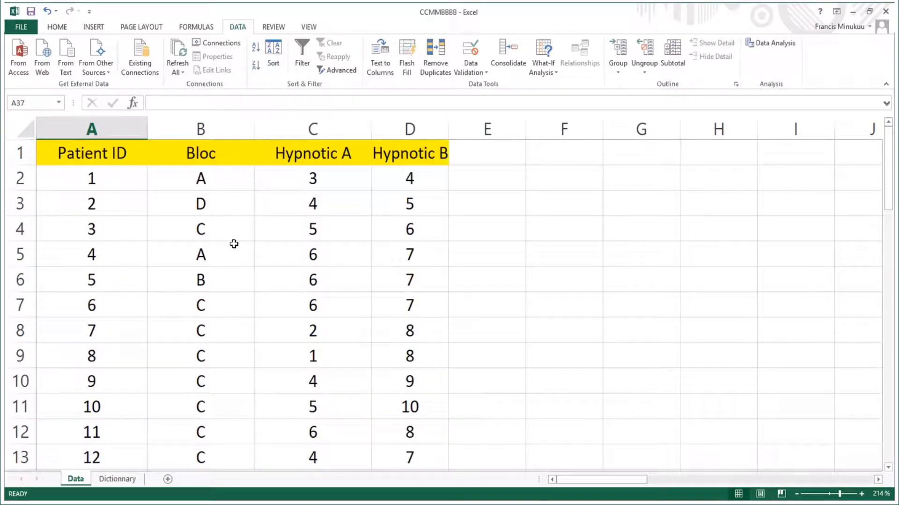
pyautogui.click(471, 227)
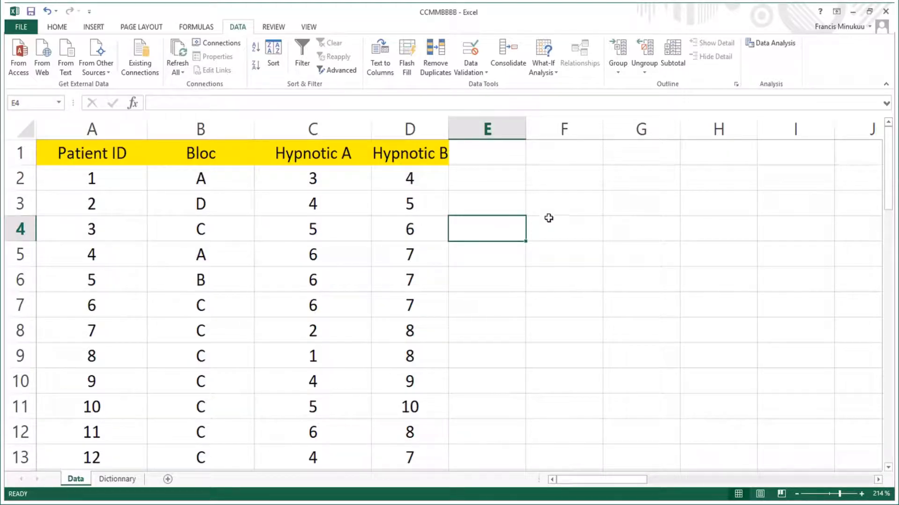
pyautogui.click(484, 255)
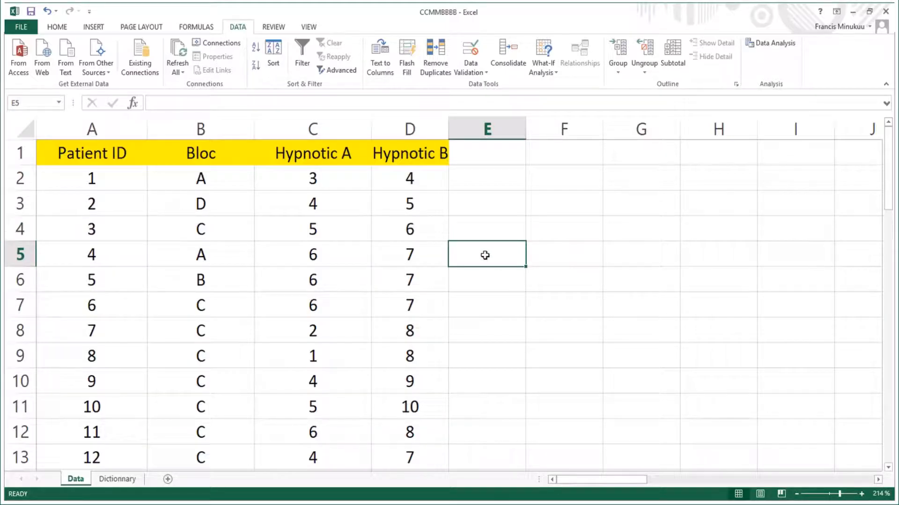
pyautogui.click(316, 179)
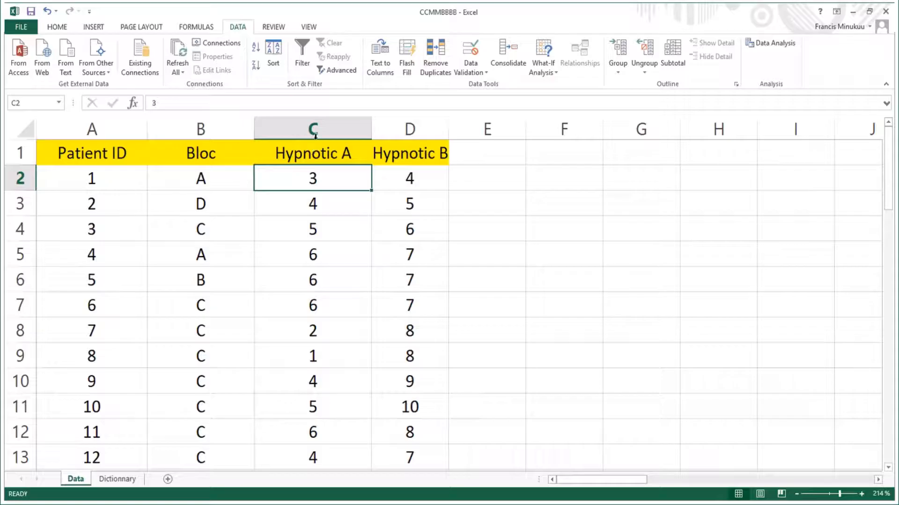
pyautogui.click(498, 198)
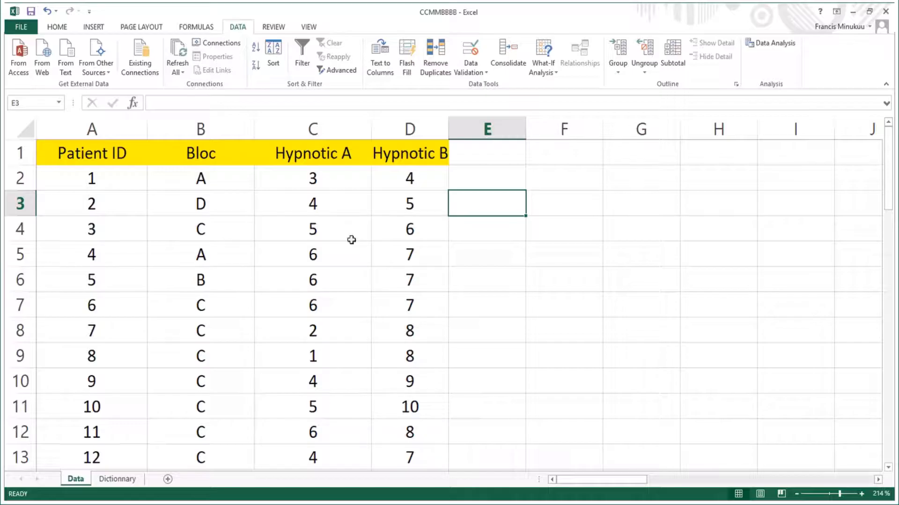
pyautogui.click(469, 235)
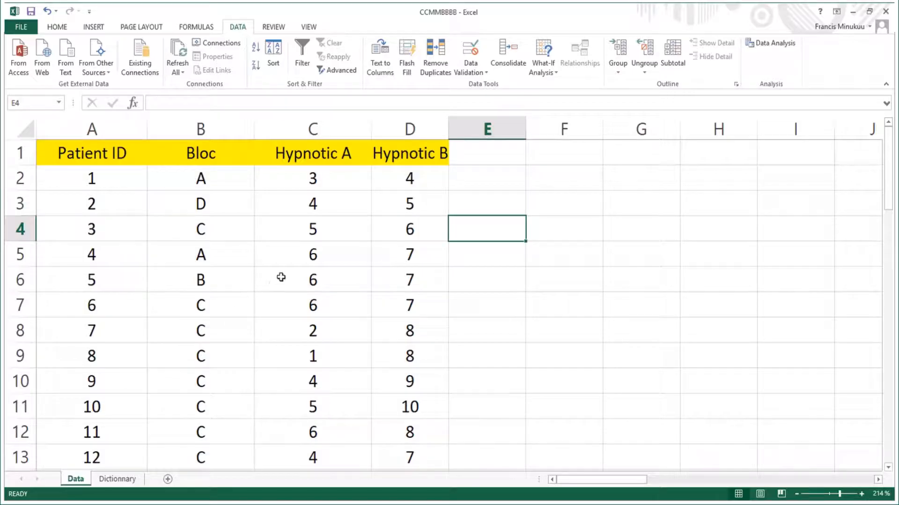
pyautogui.click(302, 204)
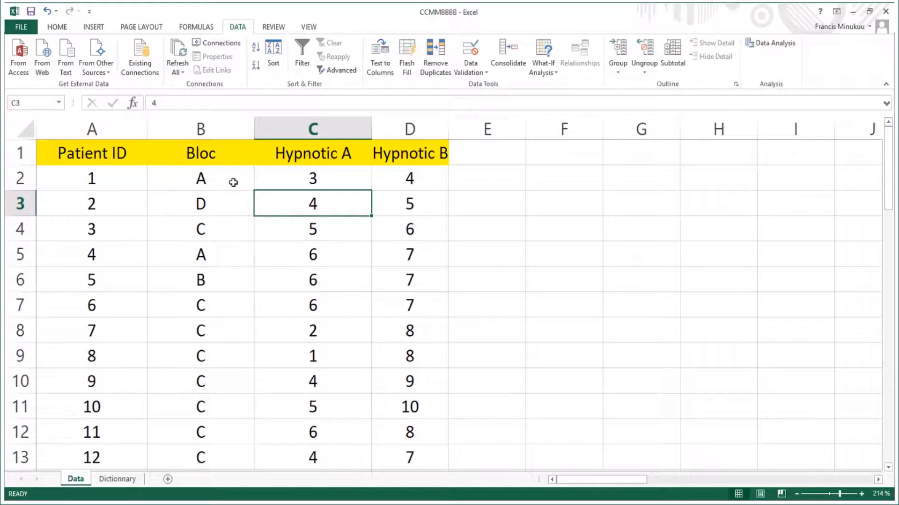
# Examine the Hypnotic A and Hypnotic B columns and compare their values for the first patients.
pyautogui.click(328, 180)
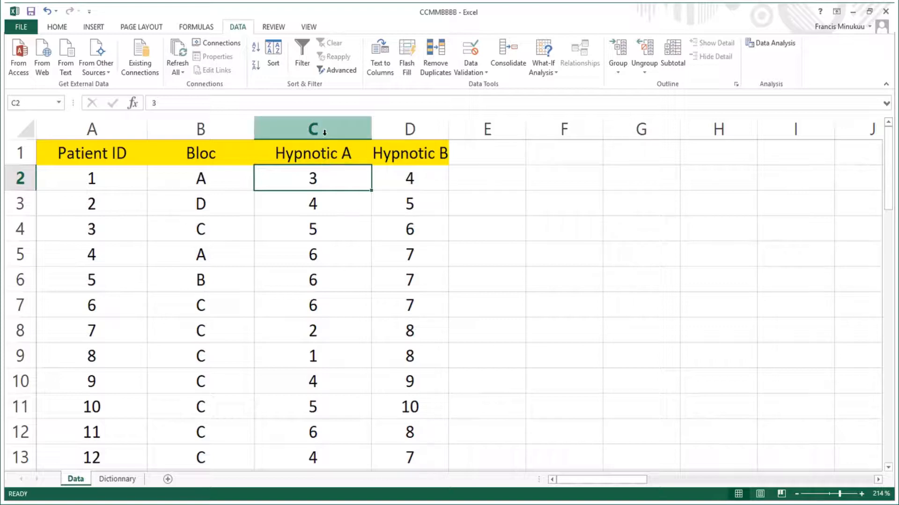
pyautogui.click(326, 152)
pyautogui.hotkey('ctrl', 'shift', 'Down')
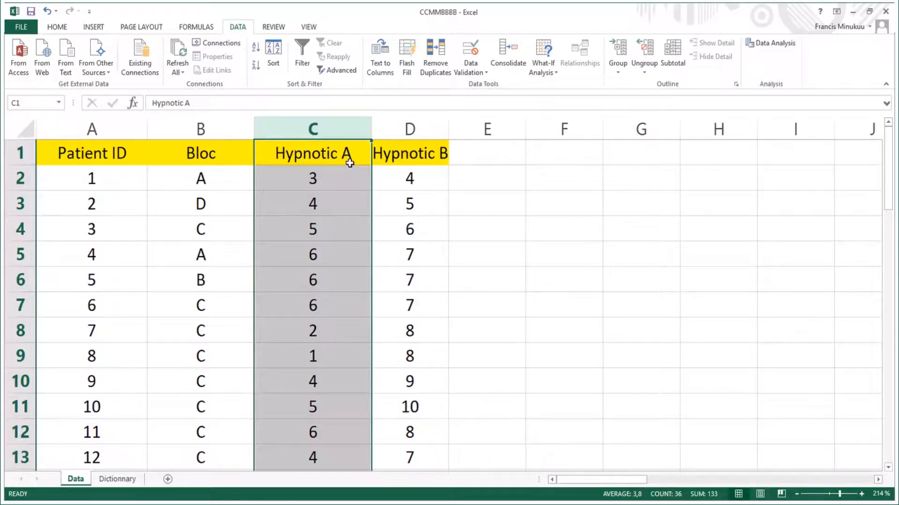
pyautogui.click(332, 178)
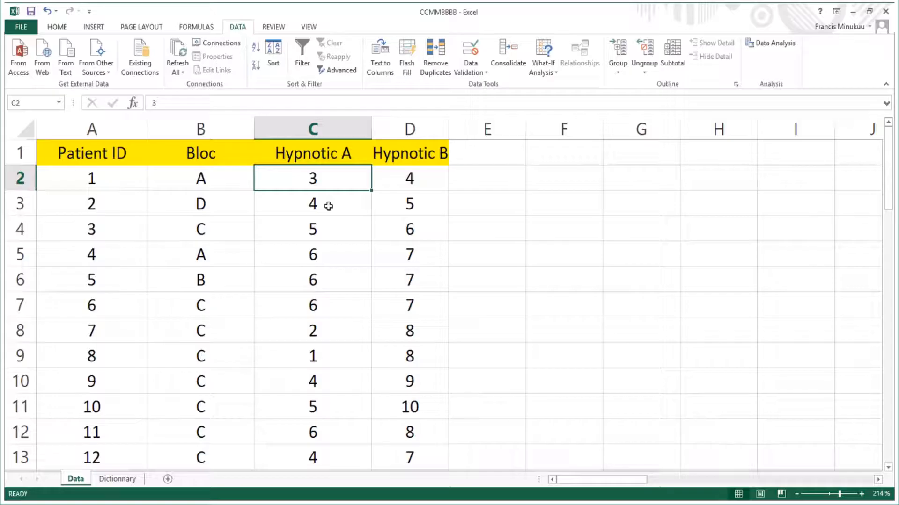
pyautogui.click(329, 206)
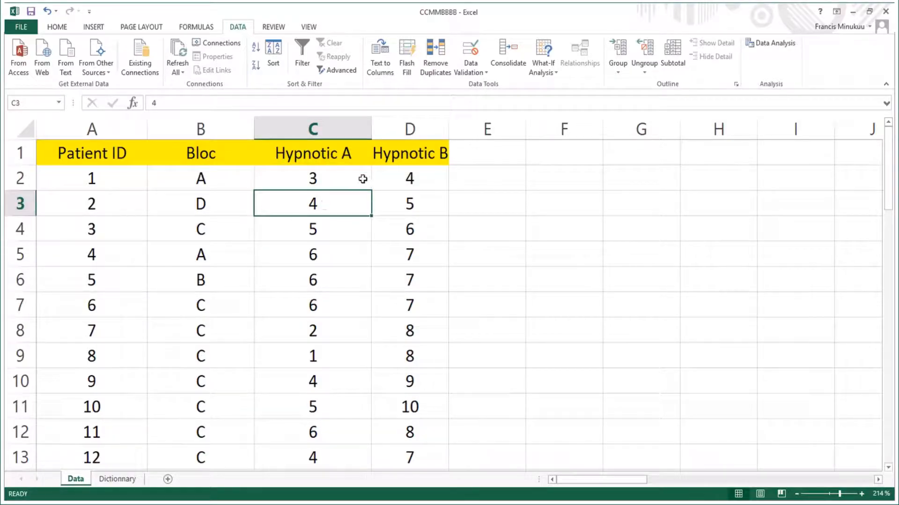
pyautogui.click(404, 125)
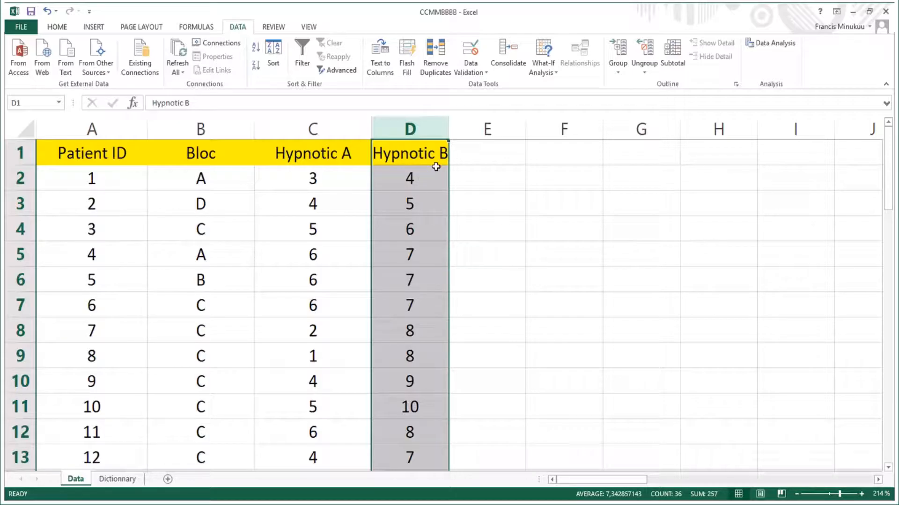
pyautogui.click(424, 229)
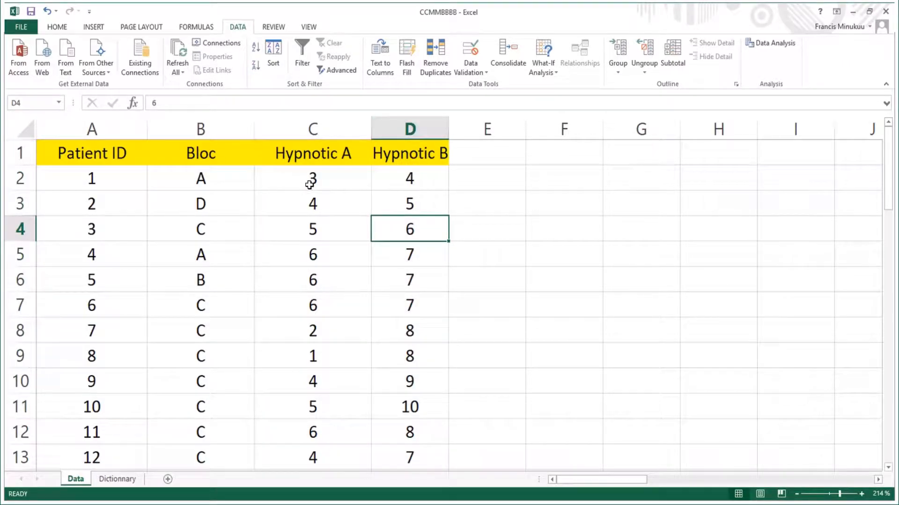
pyautogui.moveTo(310, 180); pyautogui.dragTo(314, 255)
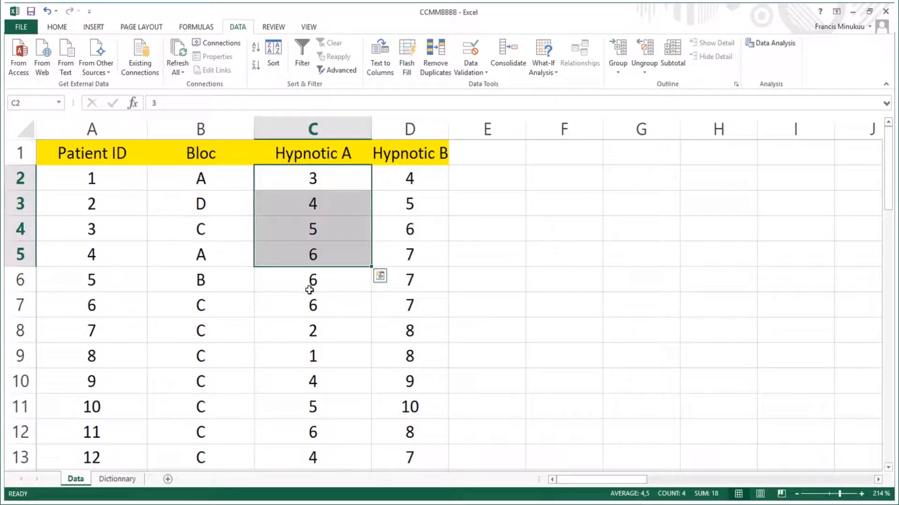
pyautogui.moveTo(311, 286); pyautogui.dragTo(402, 319)
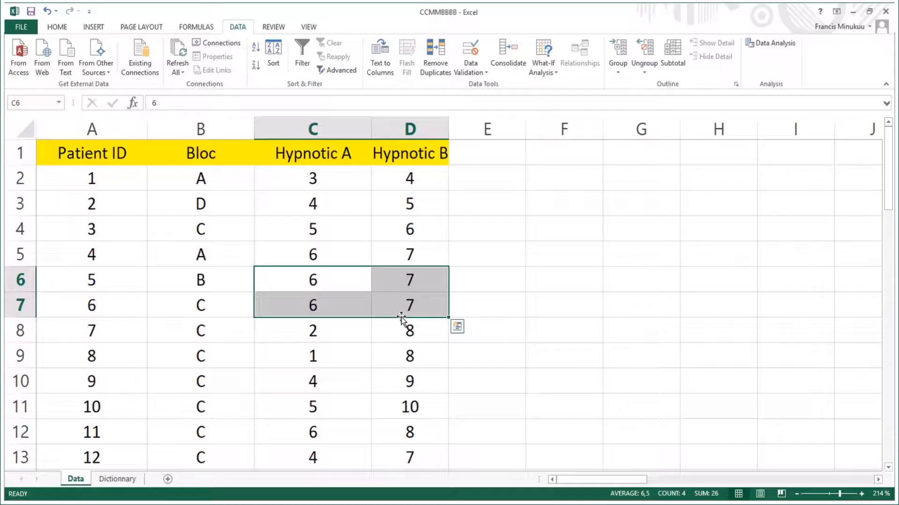
pyautogui.click(307, 347)
pyautogui.click(325, 286)
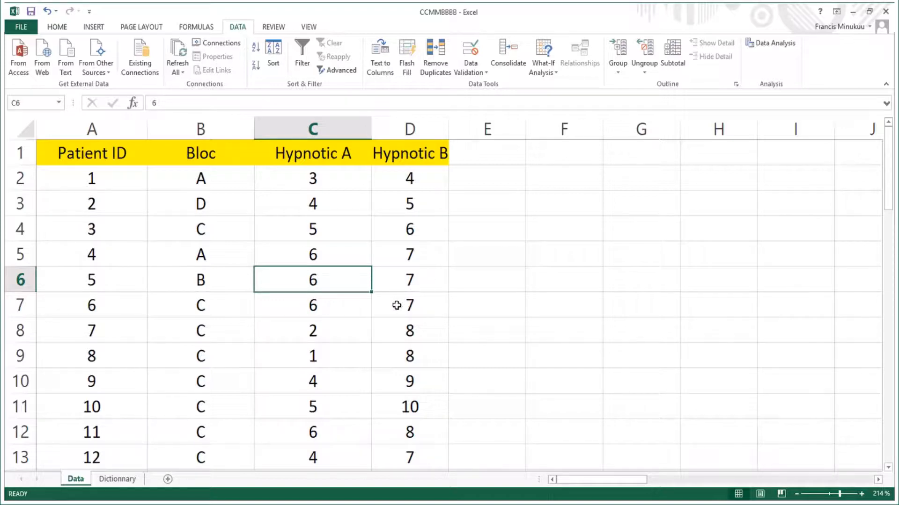
# Check the Bloc assignments of patients 2, 3 and 4.
pyautogui.click(202, 255)
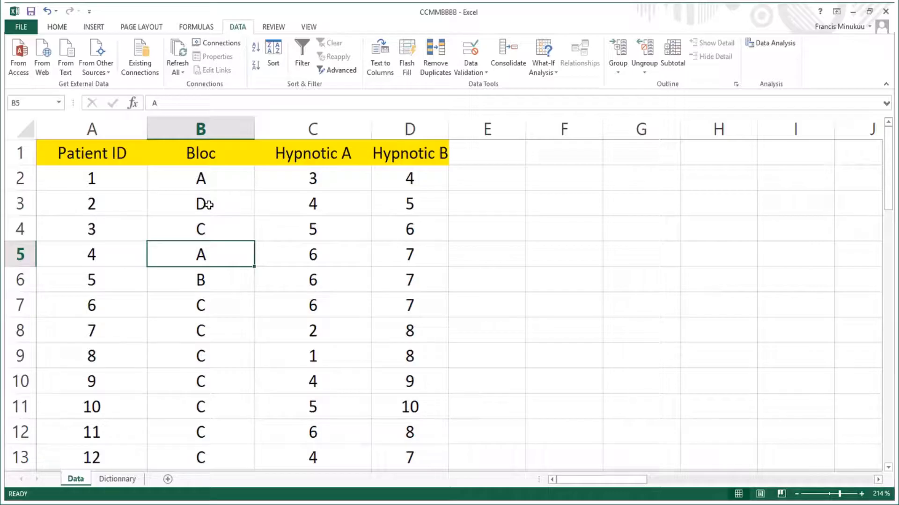
pyautogui.click(203, 230)
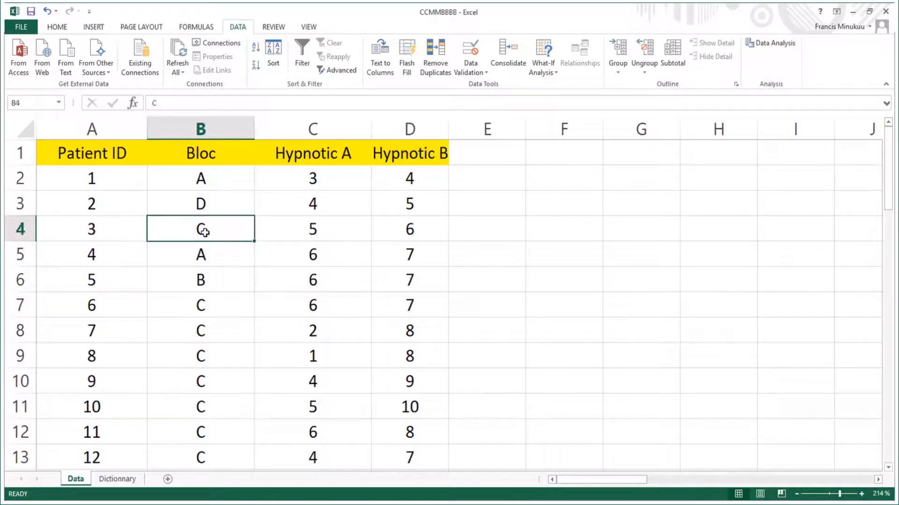
pyautogui.click(221, 261)
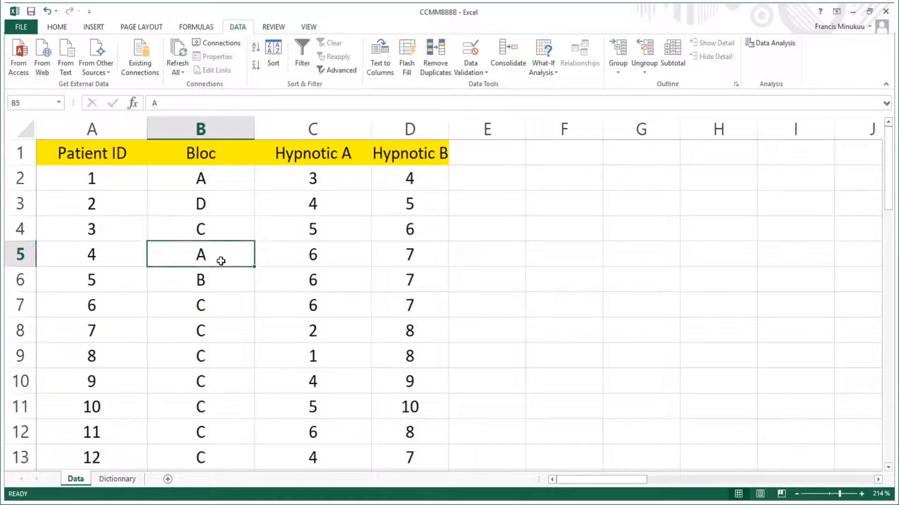
pyautogui.click(211, 204)
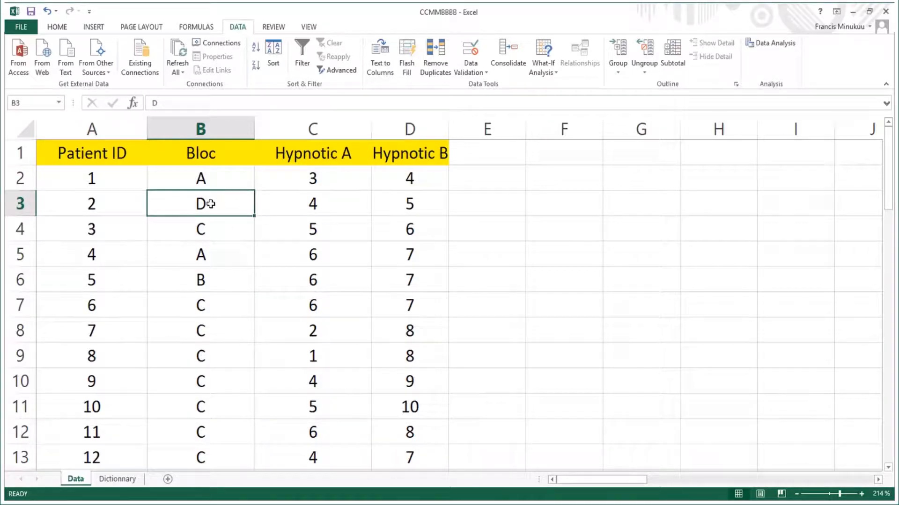
pyautogui.click(211, 231)
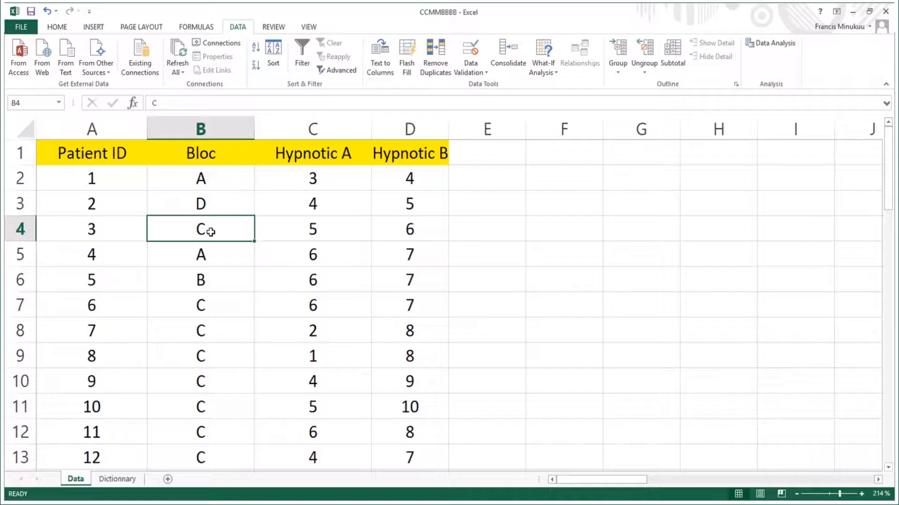
pyautogui.click(206, 204)
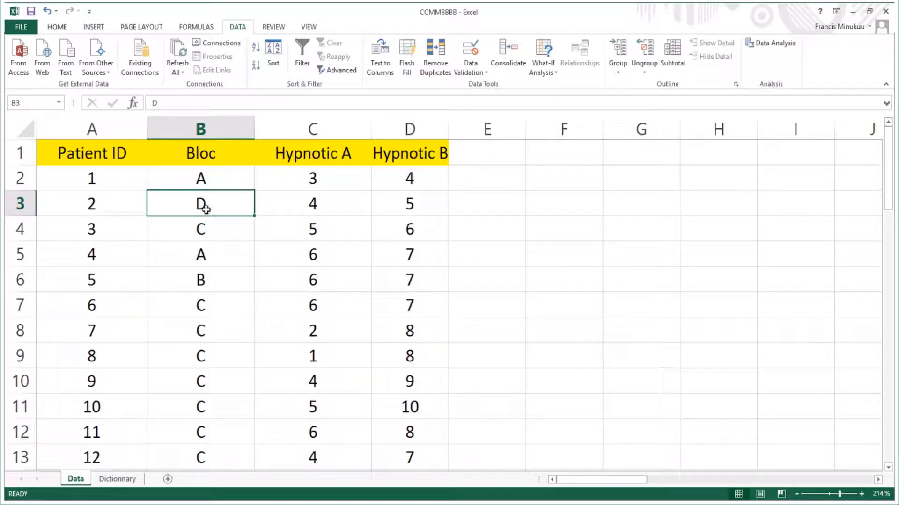
pyautogui.click(214, 229)
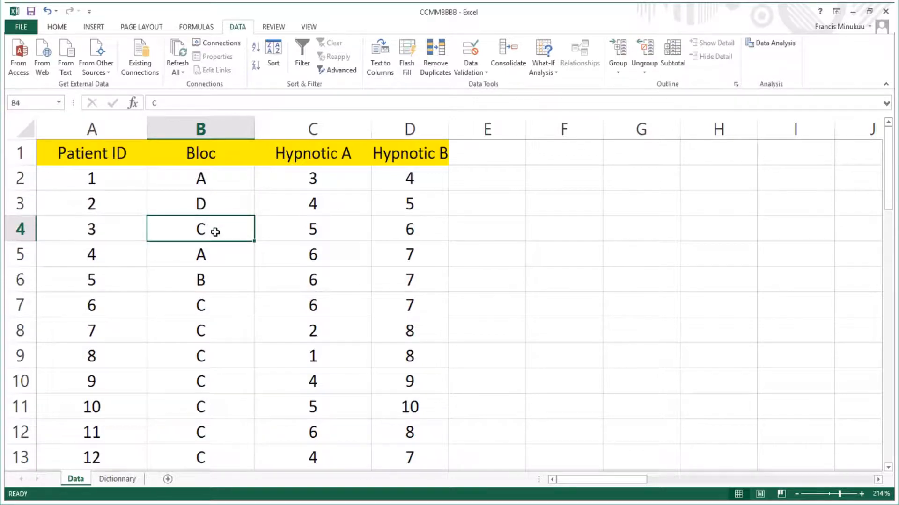
pyautogui.click(473, 202)
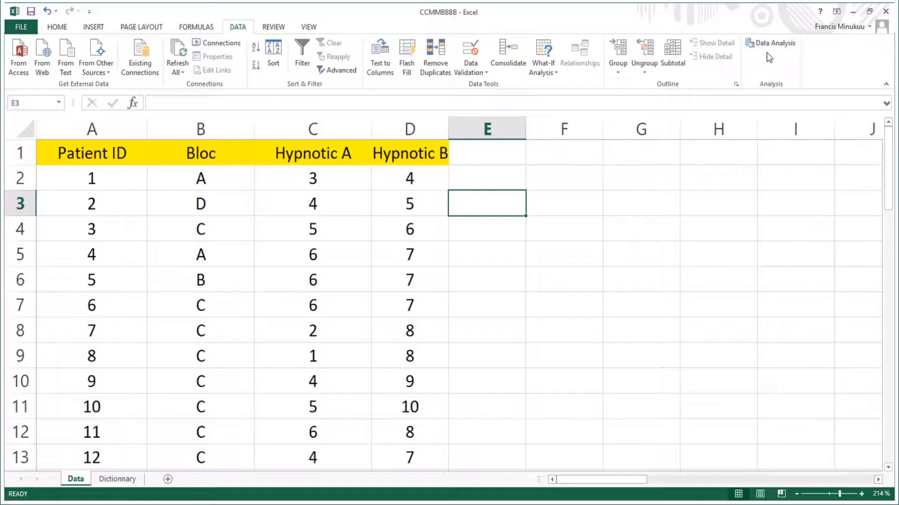
pyautogui.click(504, 260)
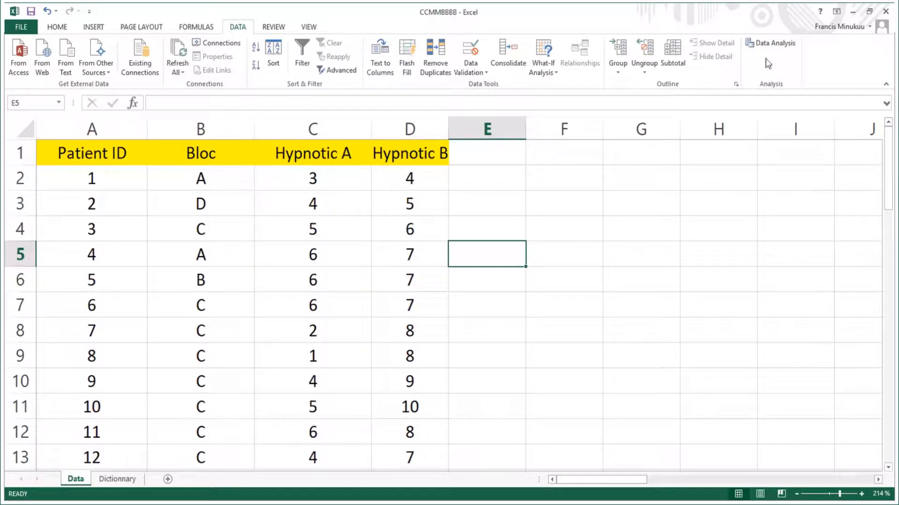
pyautogui.click(392, 330)
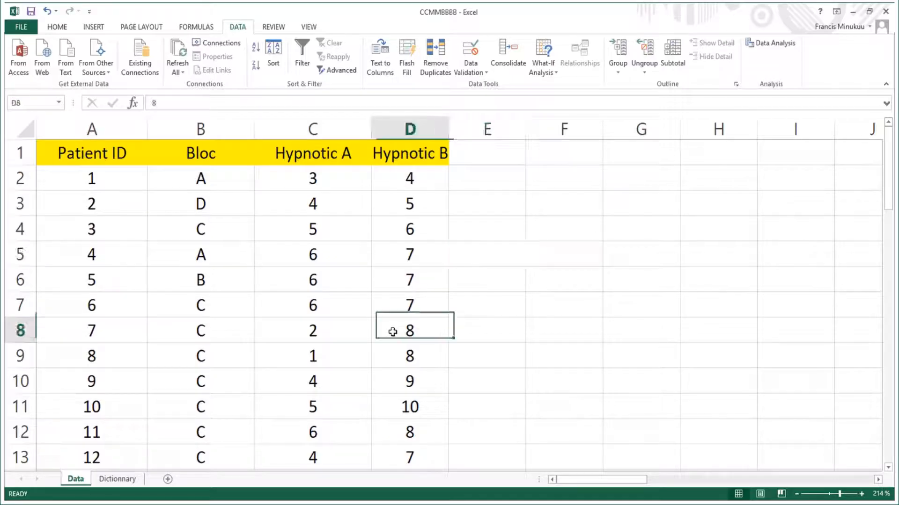
# Label cell A37, below the last patient ID, as "mean".
pyautogui.scroll(-7, 392, 332)
pyautogui.scroll(-3, 392, 331)
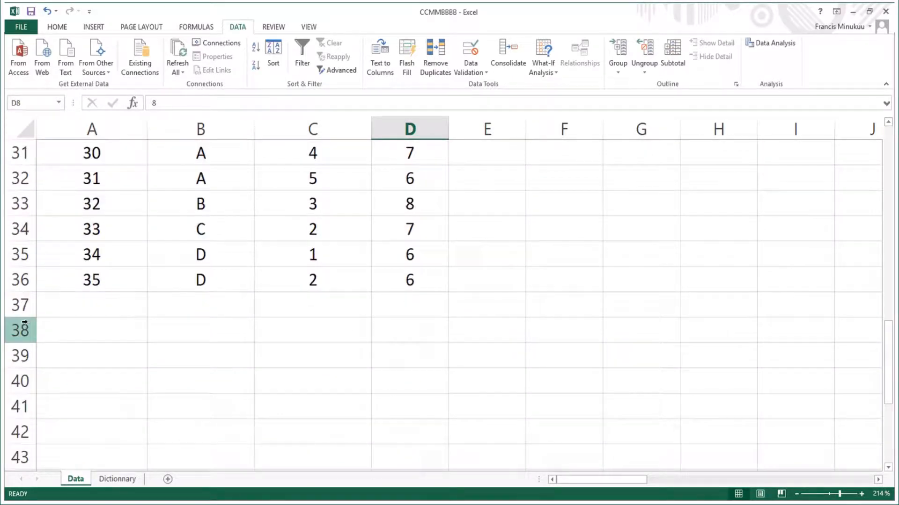
pyautogui.click(78, 305)
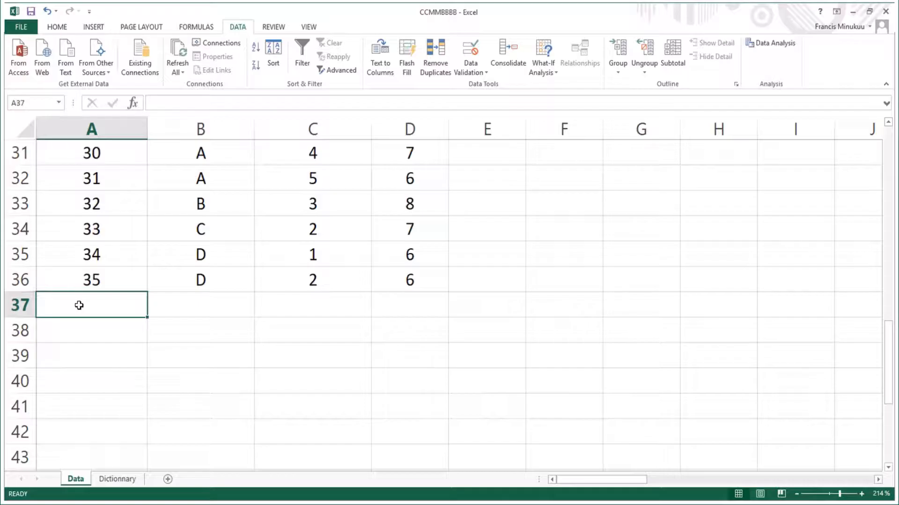
pyautogui.write('mean')
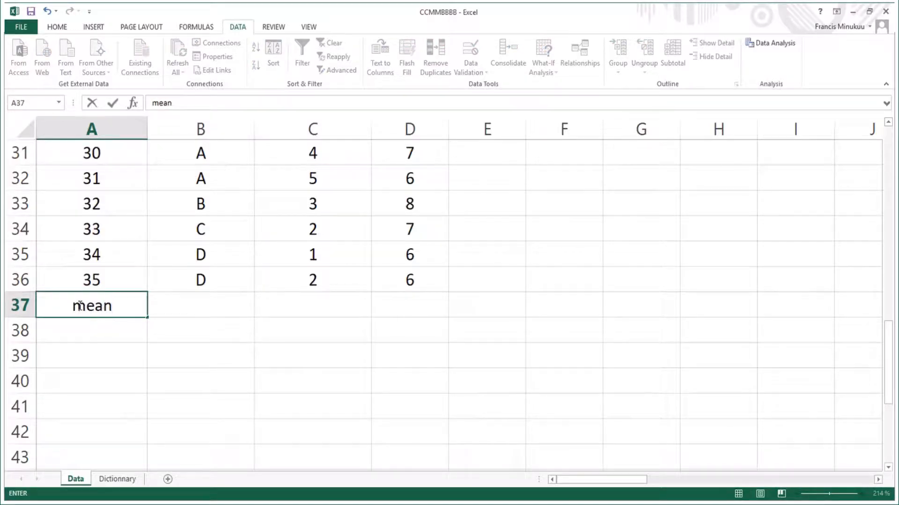
# Calculate the mean of the Hypnotic A values in C37 with AVERAGE over C2:C36.
pyautogui.click(322, 307)
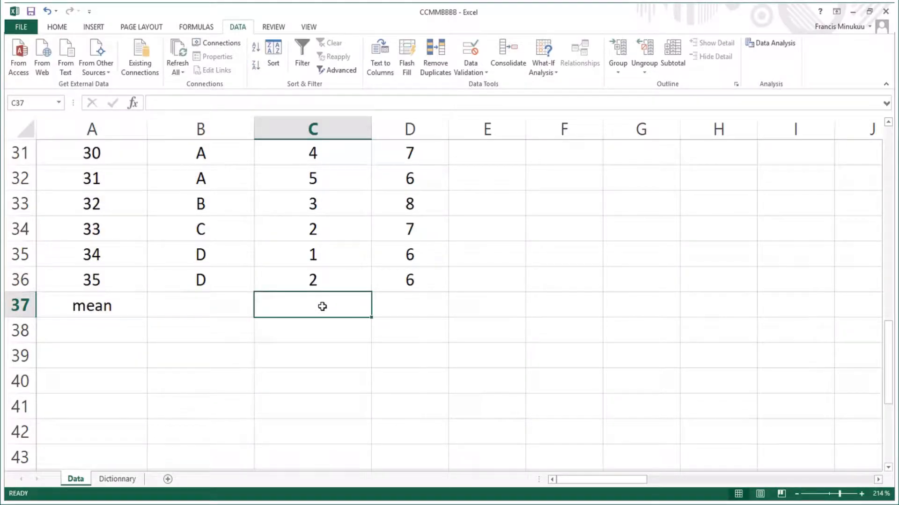
pyautogui.write('=')
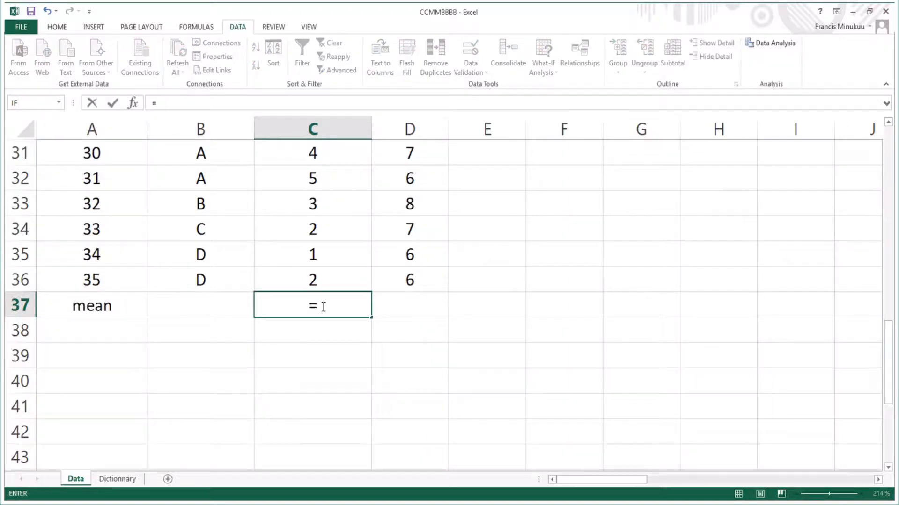
pyautogui.write('averagr')
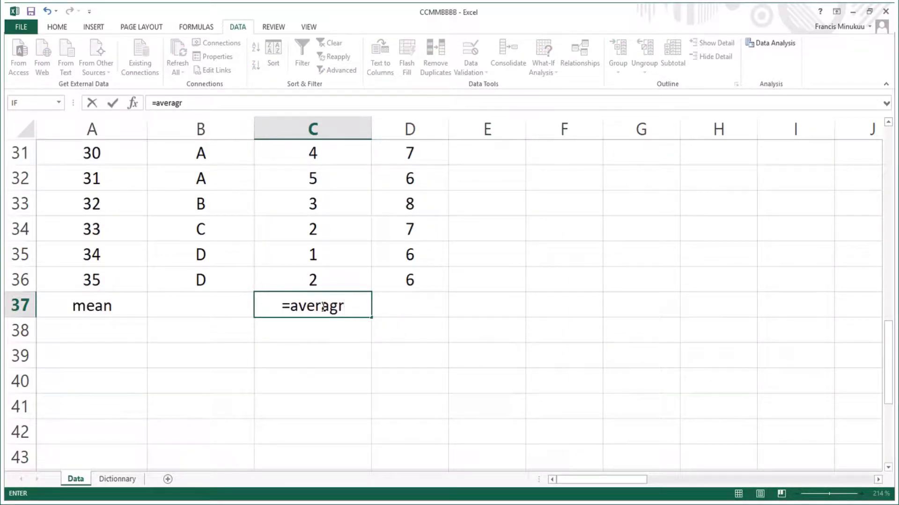
pyautogui.press('BackSpace')
pyautogui.write('e')
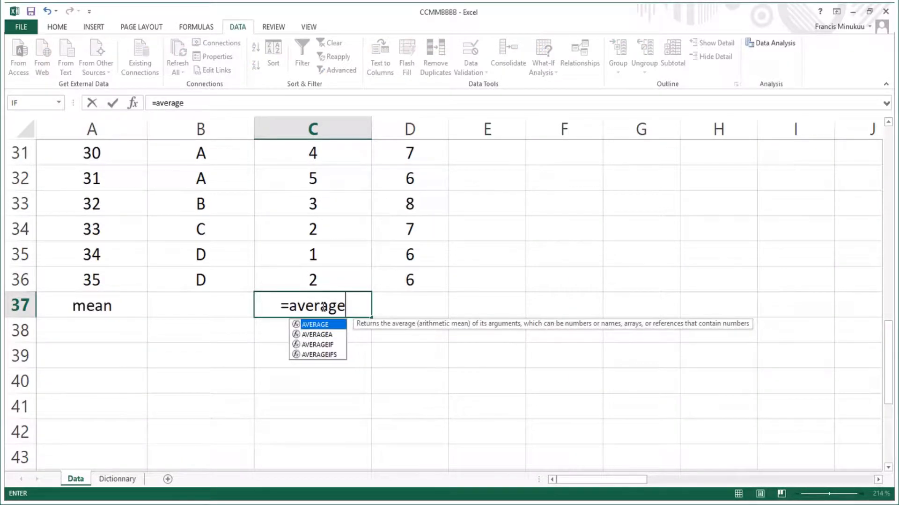
pyautogui.press('Tab')
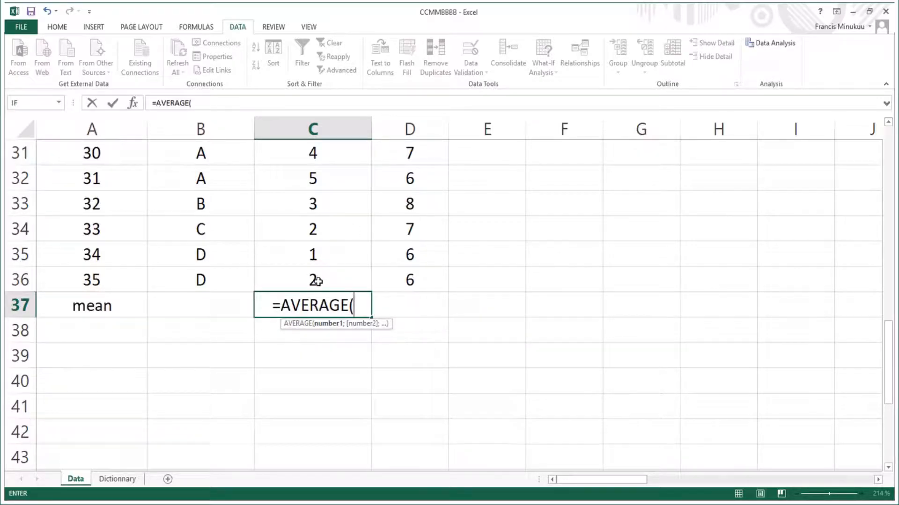
pyautogui.moveTo(318, 280); pyautogui.dragTo(298, 175)
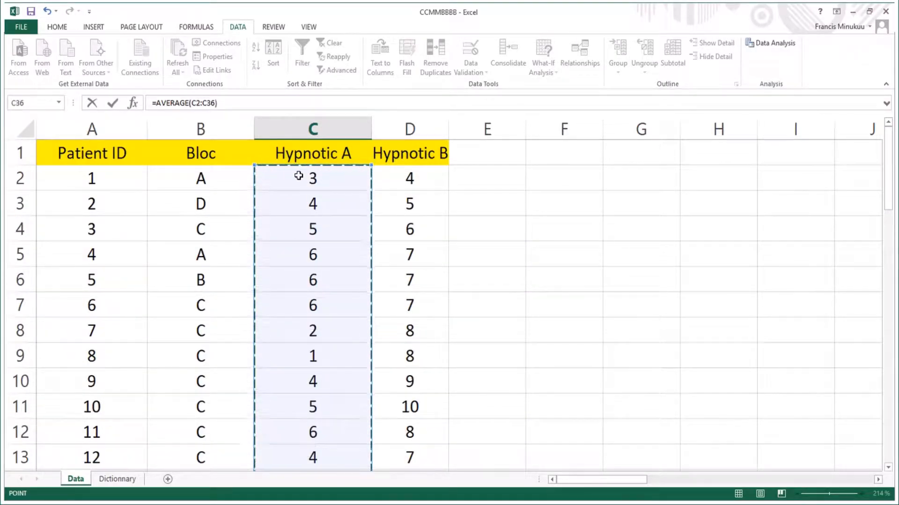
pyautogui.press('Return')
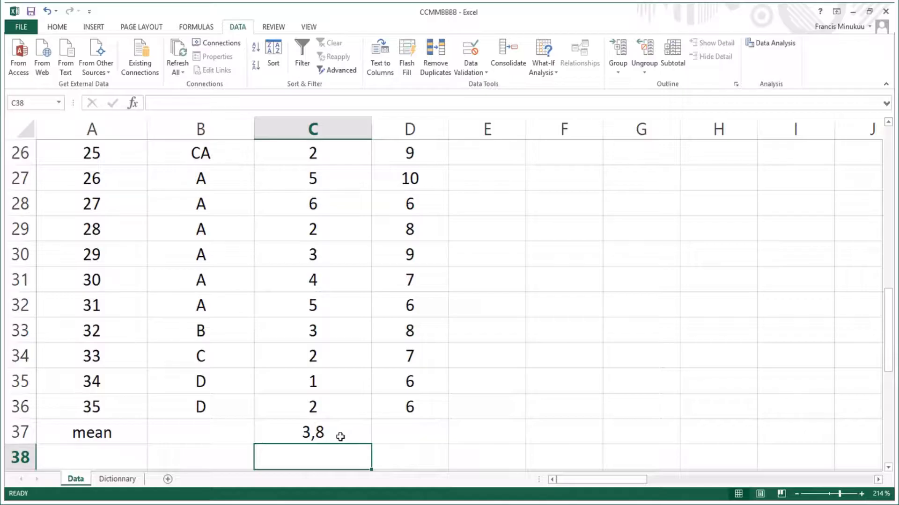
# Clear the AVERAGE formula from cell C37 and return to the start of the patient data.
pyautogui.click(340, 437)
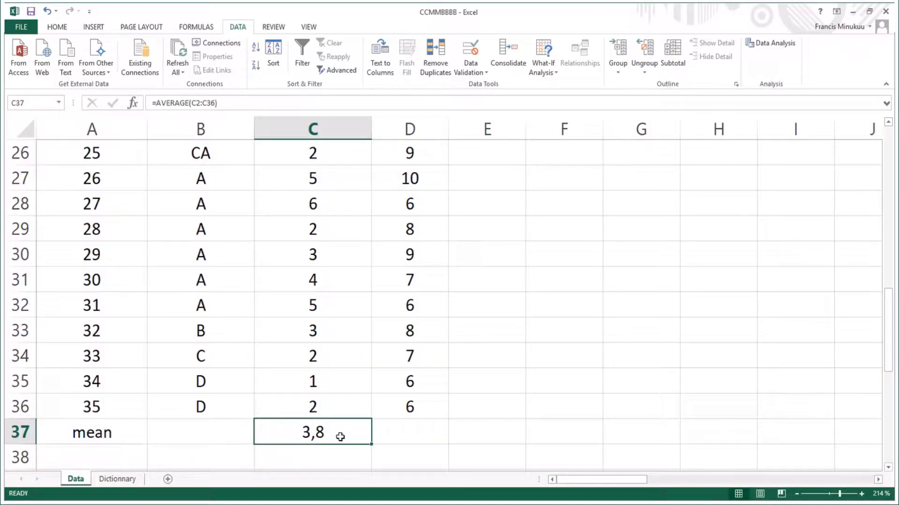
pyautogui.doubleClick(340, 437)
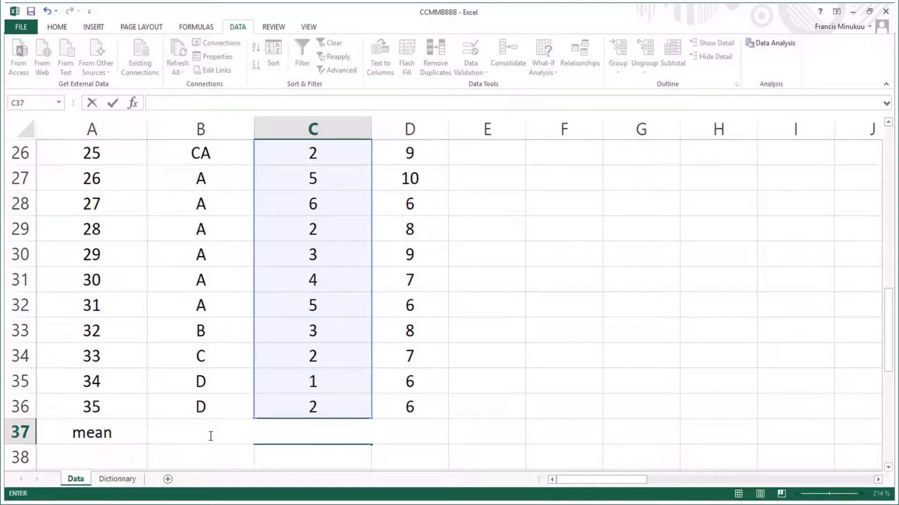
pyautogui.press('F2')
pyautogui.scroll(6, 441, 310)
pyautogui.click(440, 308)
pyautogui.scroll(4, 407, 236)
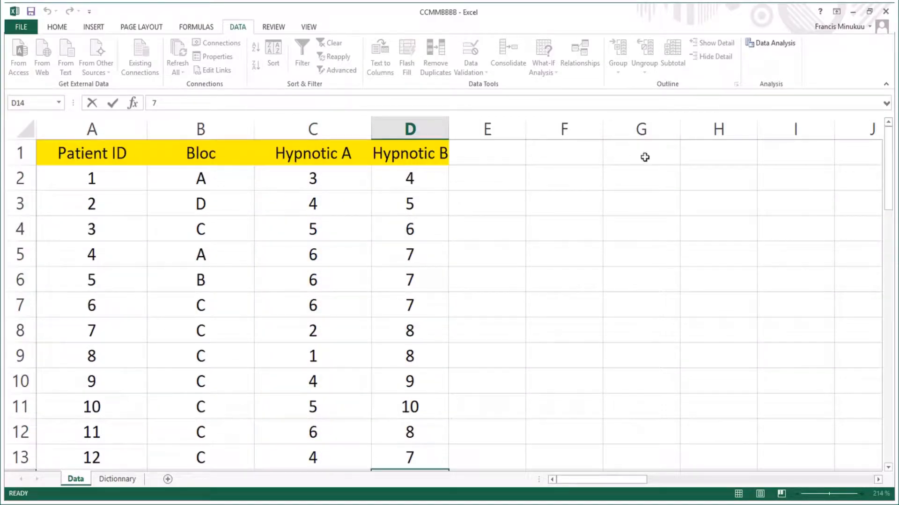
pyautogui.click(529, 194)
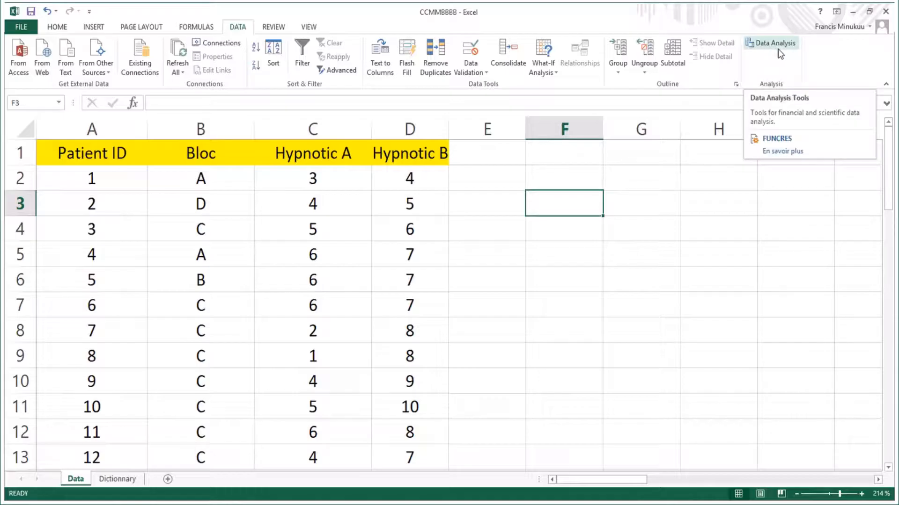
pyautogui.click(189, 29)
pyautogui.click(235, 29)
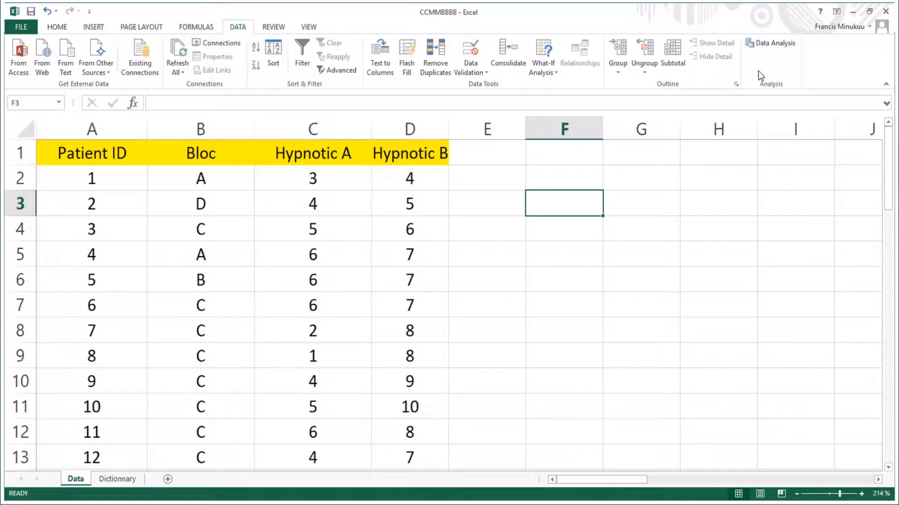
pyautogui.click(564, 231)
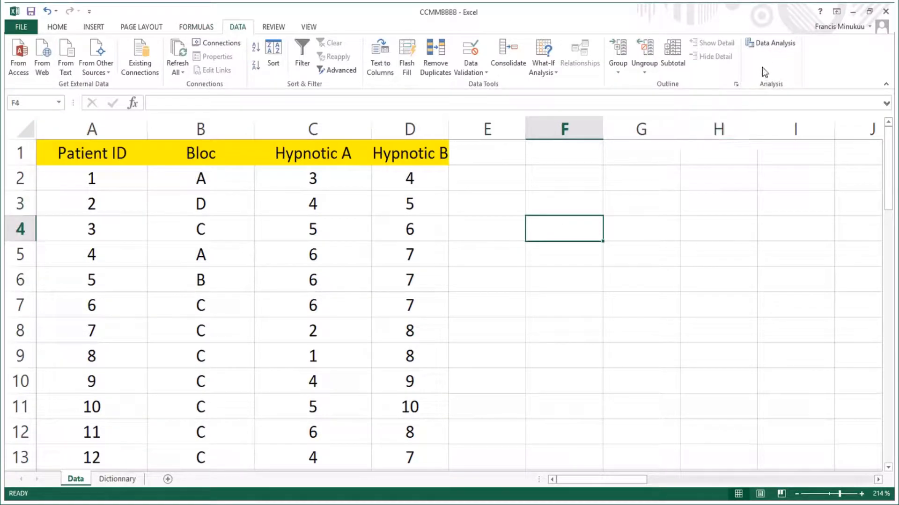
pyautogui.click(490, 231)
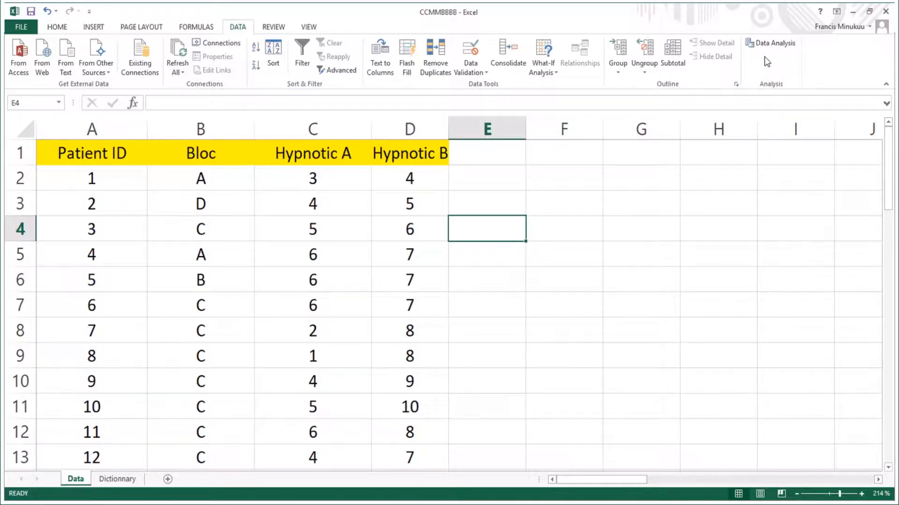
pyautogui.click(475, 253)
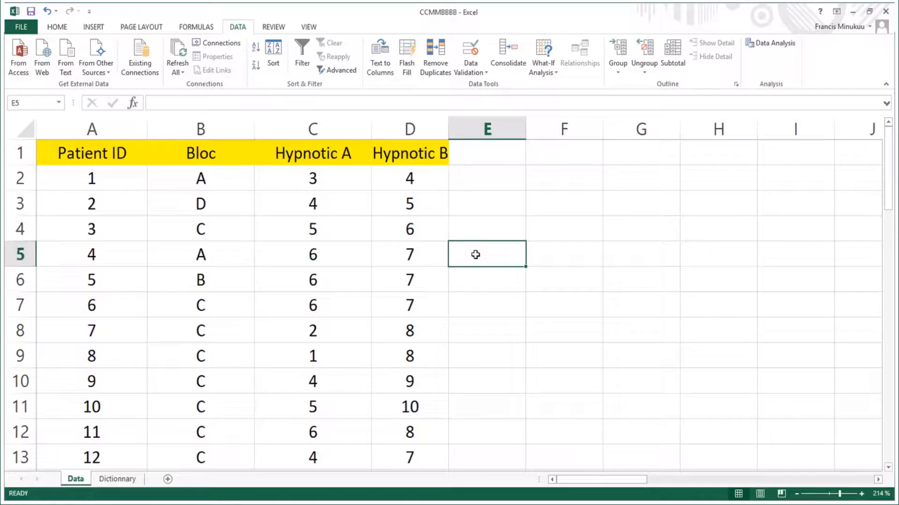
# Disable the Analysis ToolPak add-in in the Excel add-ins options.
pyautogui.click(19, 27)
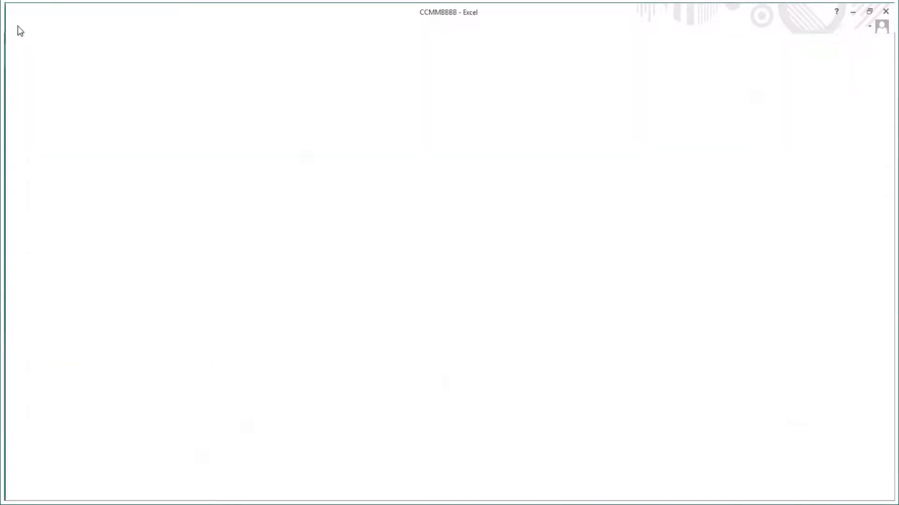
pyautogui.click(35, 294)
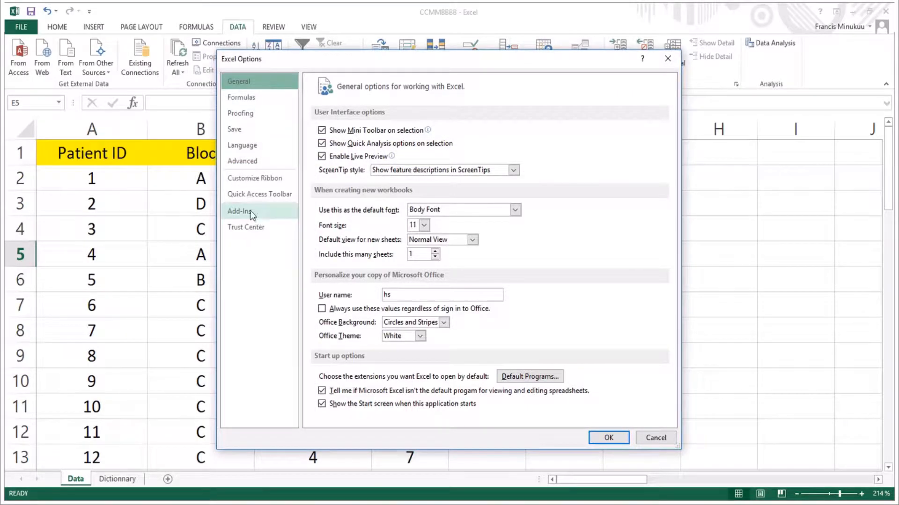
pyautogui.click(240, 211)
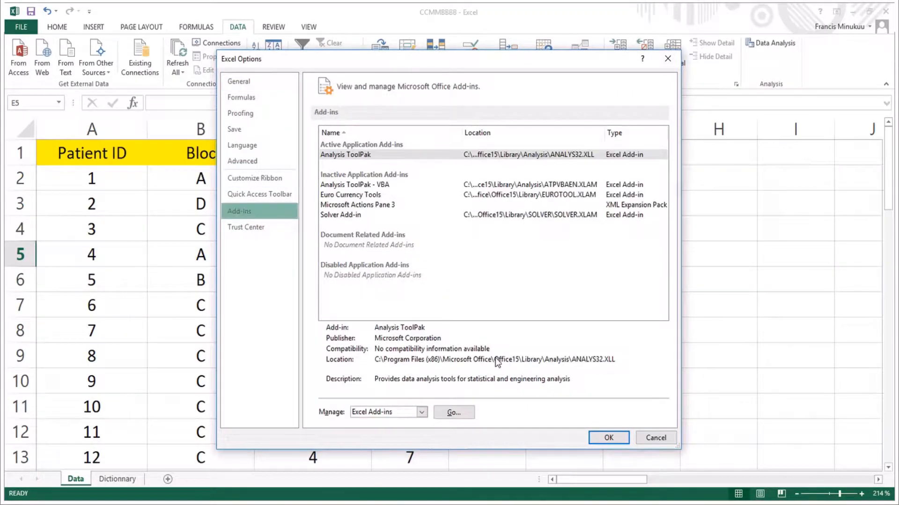
pyautogui.click(452, 413)
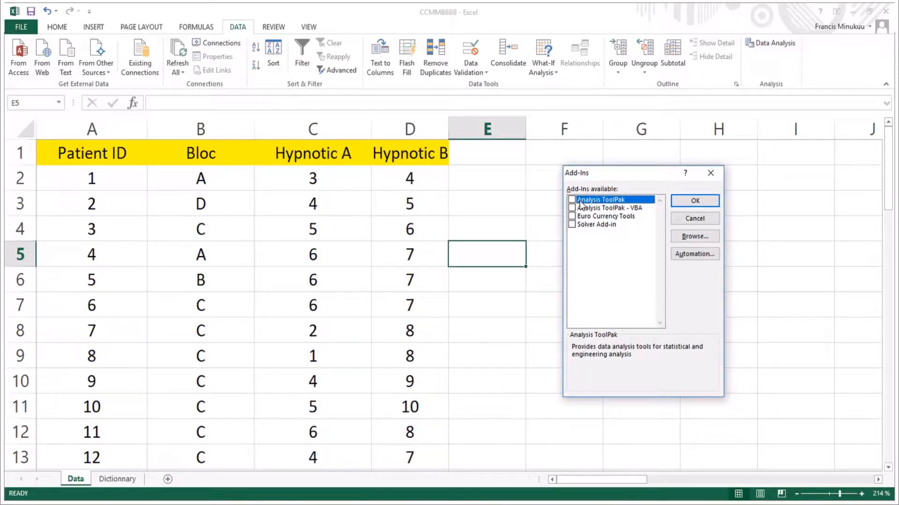
pyautogui.click(689, 202)
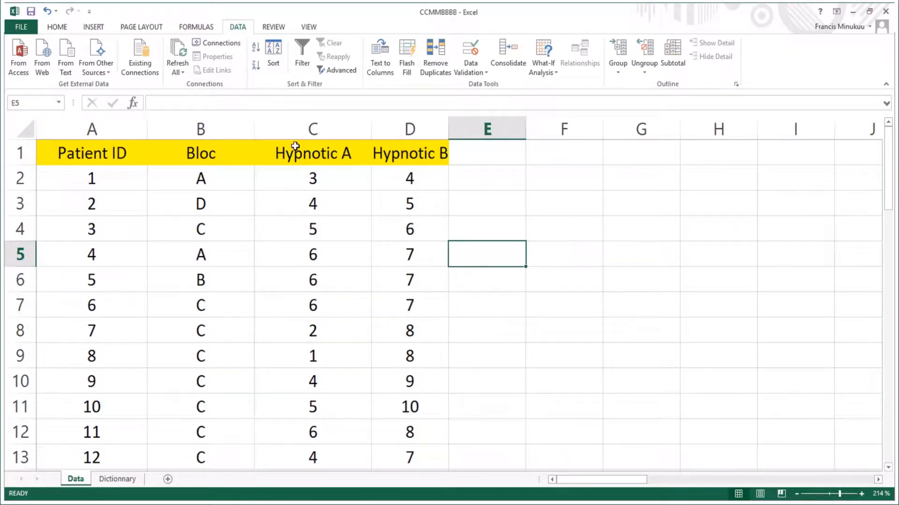
# Enable the Analysis ToolPak among the Excel add-ins.
pyautogui.click(27, 27)
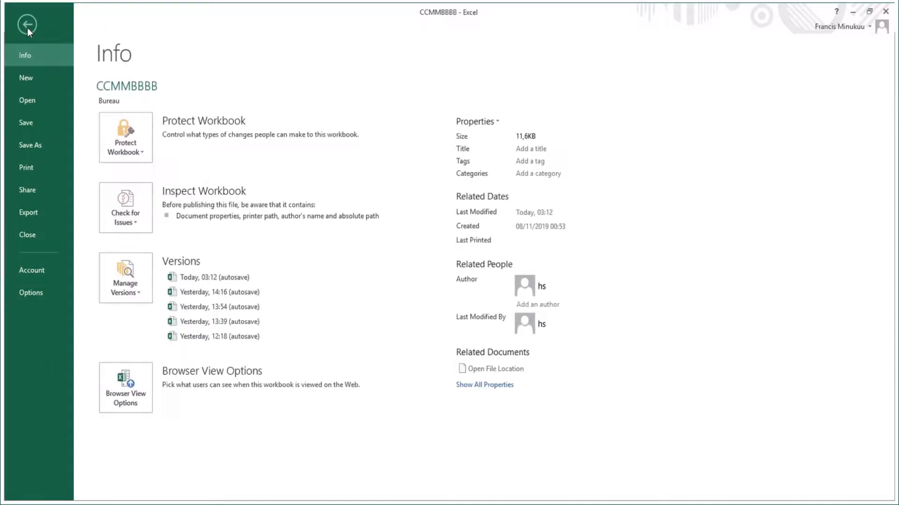
pyautogui.click(38, 288)
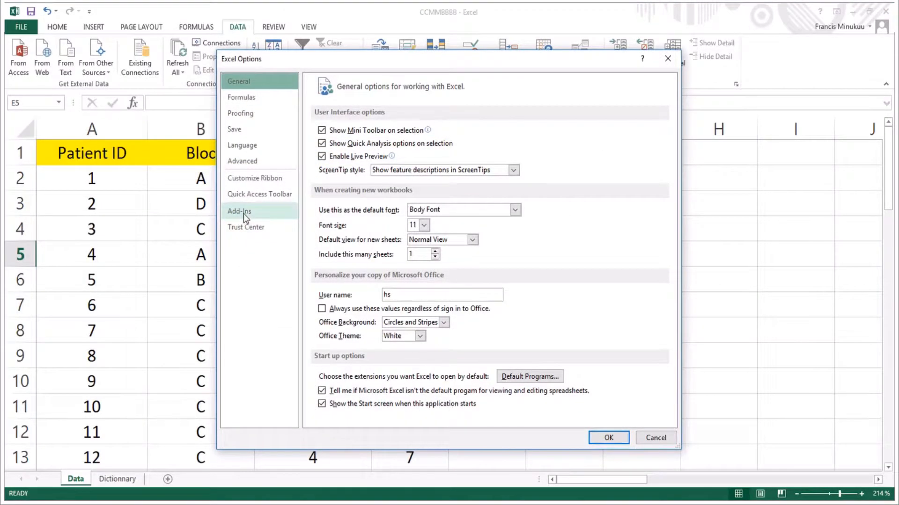
pyautogui.click(243, 213)
pyautogui.click(443, 415)
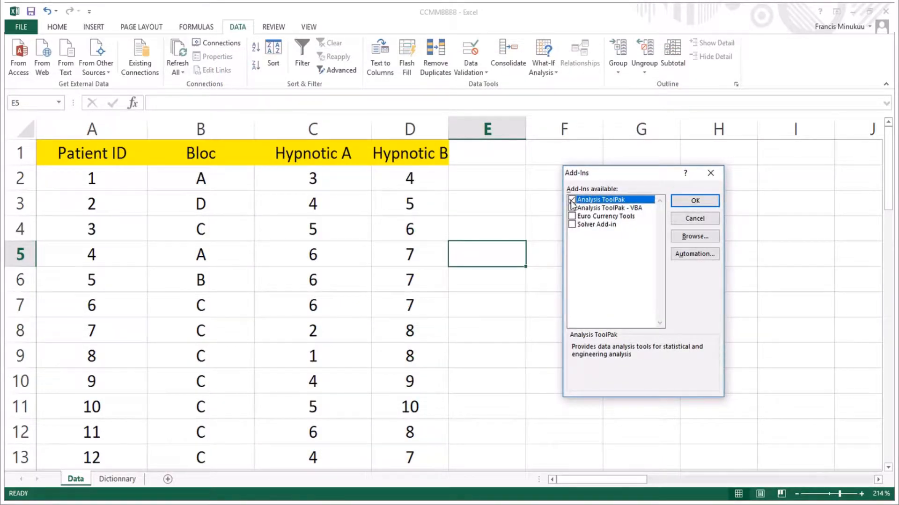
pyautogui.click(681, 201)
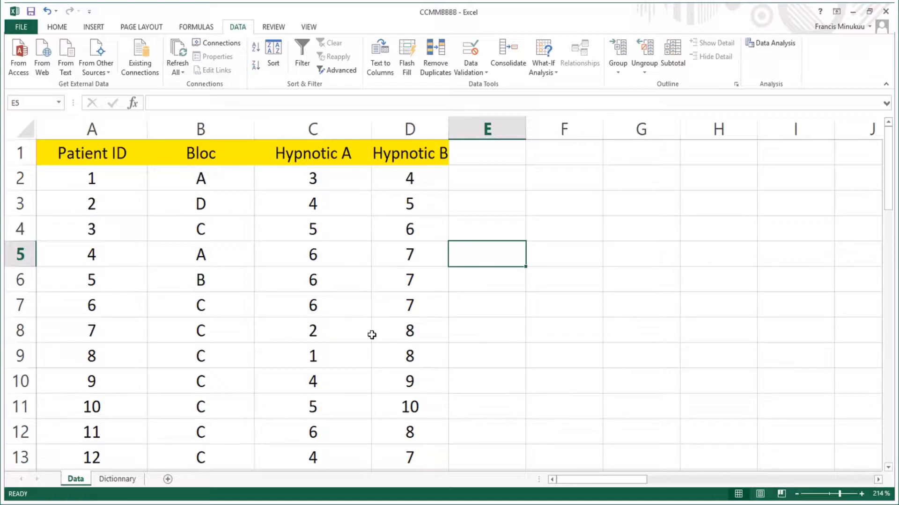
# Start the Descriptive Statistics analysis tool and place its dialog clear of the patient data columns.
pyautogui.click(763, 44)
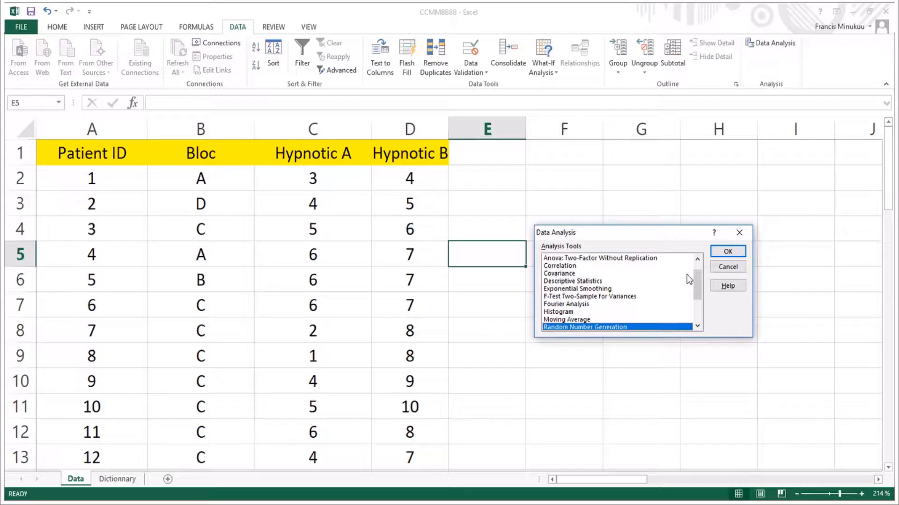
pyautogui.click(588, 282)
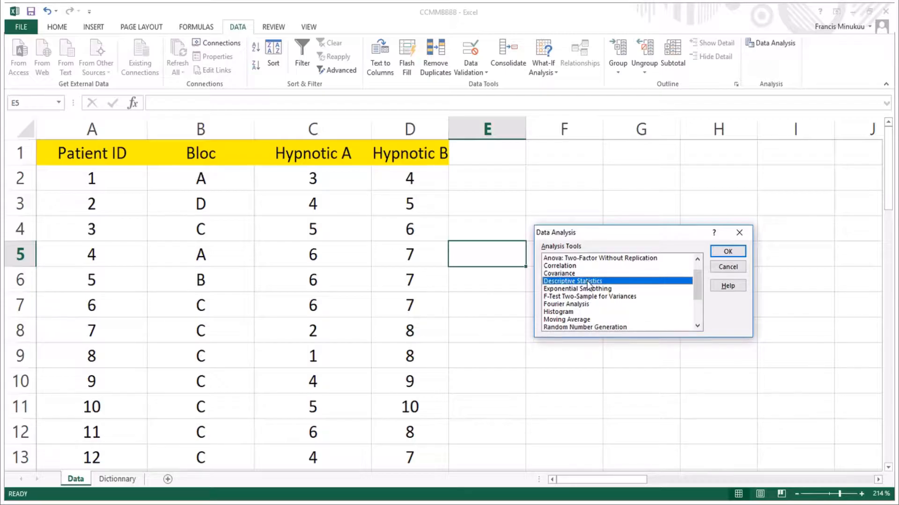
pyautogui.click(734, 252)
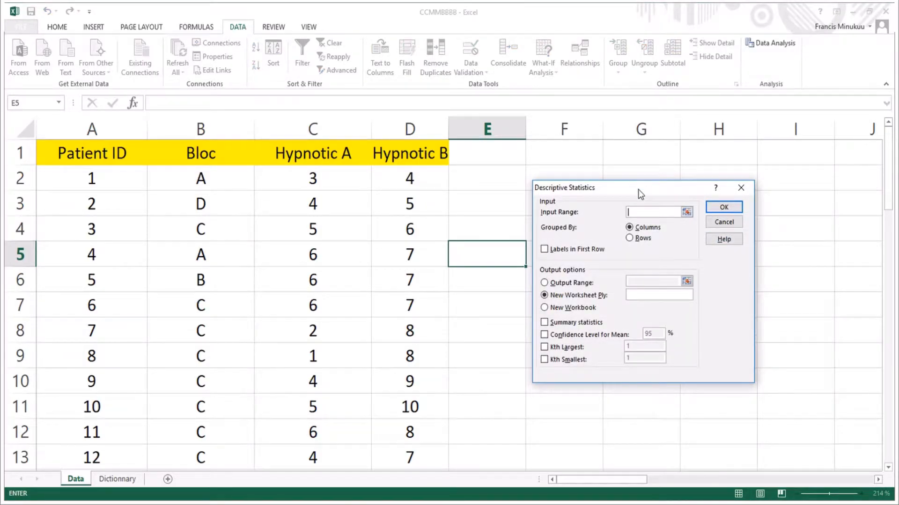
pyautogui.moveTo(640, 194); pyautogui.dragTo(679, 184)
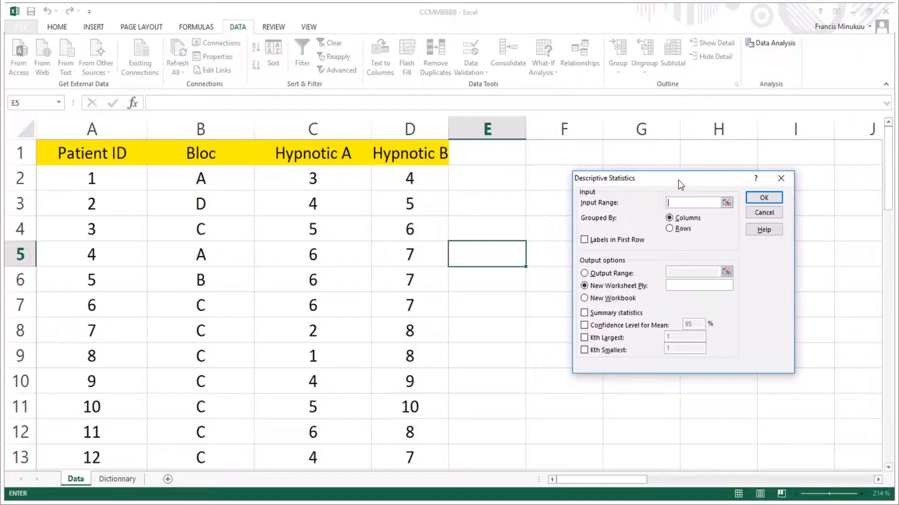
# Set the Descriptive Statistics input range to $C$2:$D$36, covering the Hypnotic A and Hypnotic B values.
pyautogui.click(726, 202)
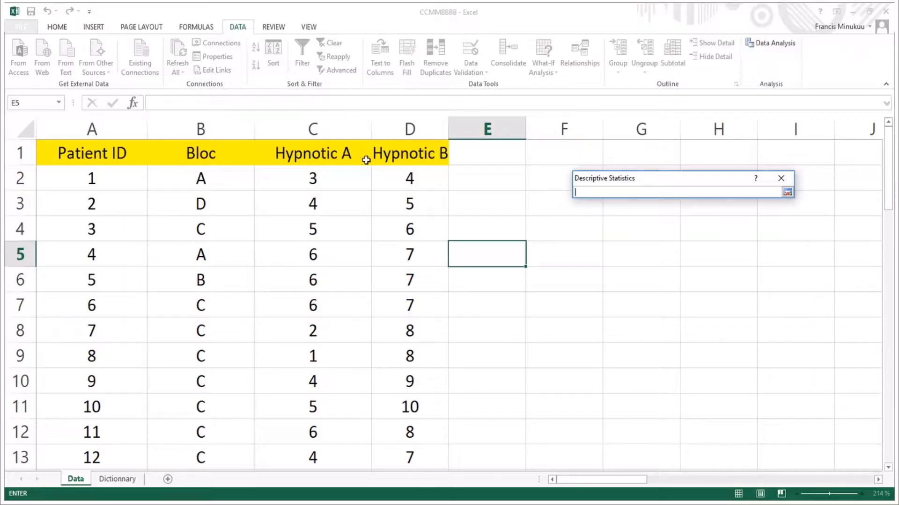
pyautogui.click(312, 180)
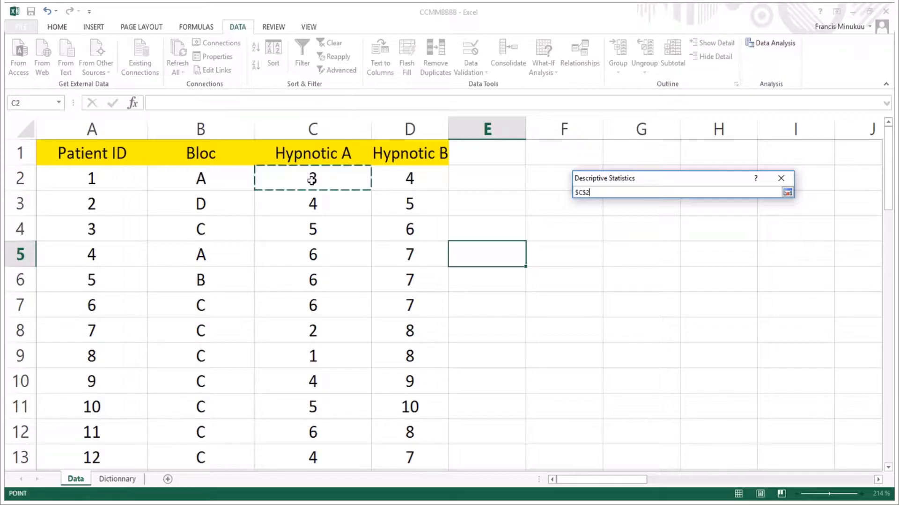
pyautogui.moveTo(312, 180); pyautogui.dragTo(397, 412)
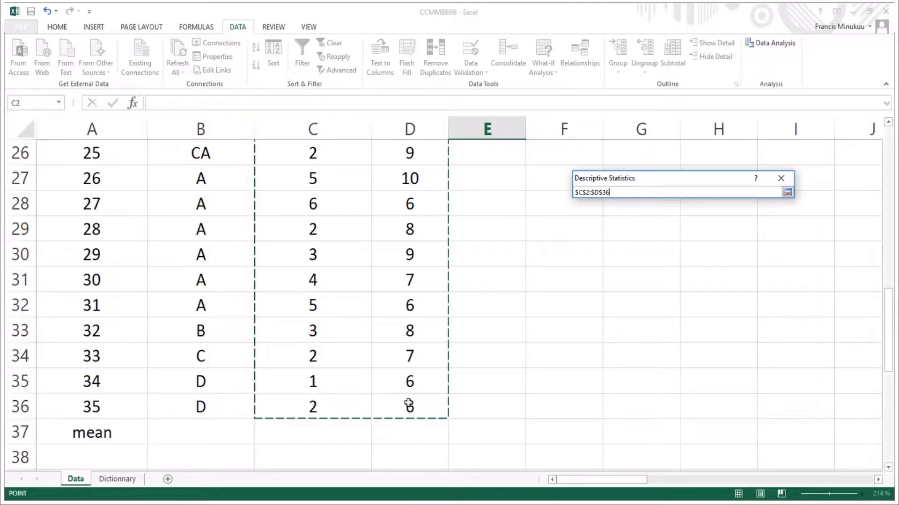
pyautogui.click(788, 192)
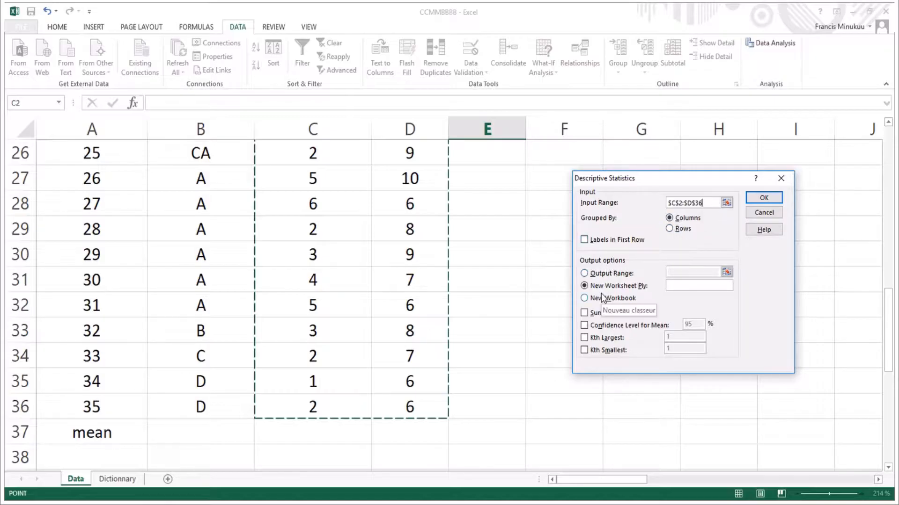
# Generate summary statistics for the input range, with the output range starting at cell $F$2 of the Data sheet.
pyautogui.click(584, 273)
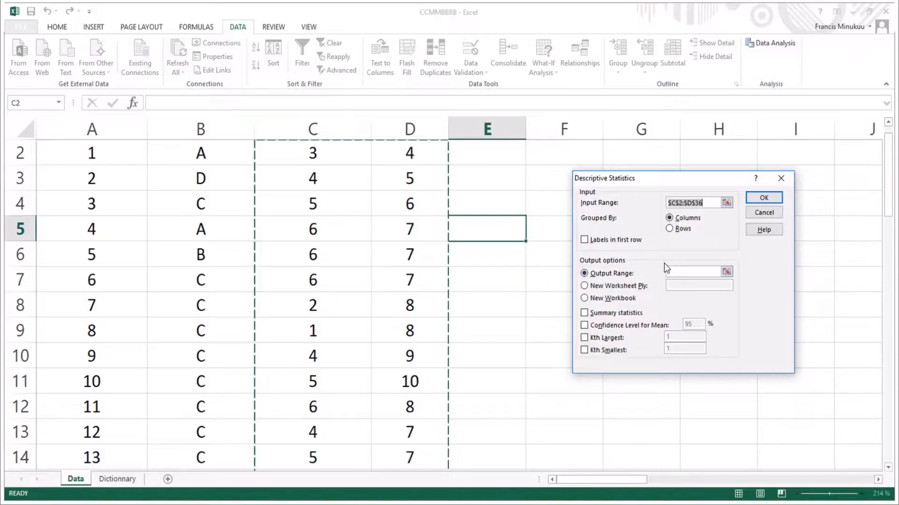
pyautogui.click(727, 272)
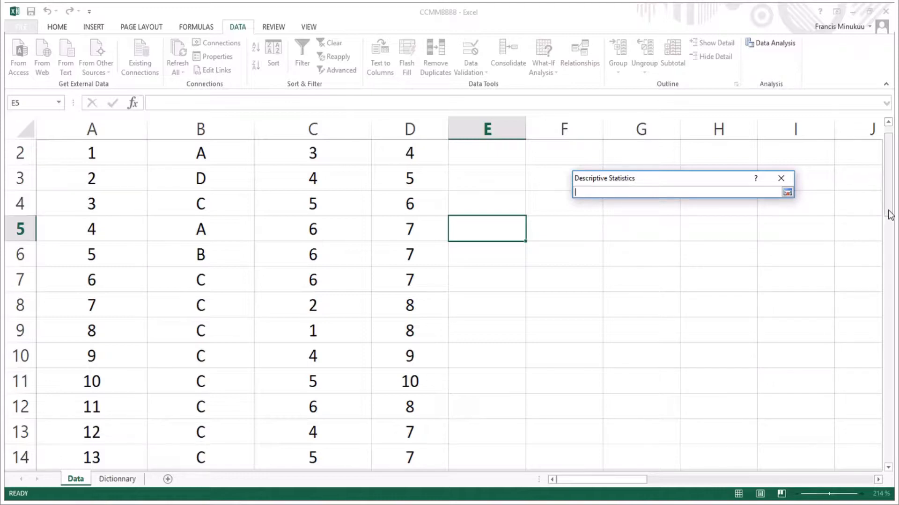
pyautogui.moveTo(888, 212); pyautogui.dragTo(888, 191)
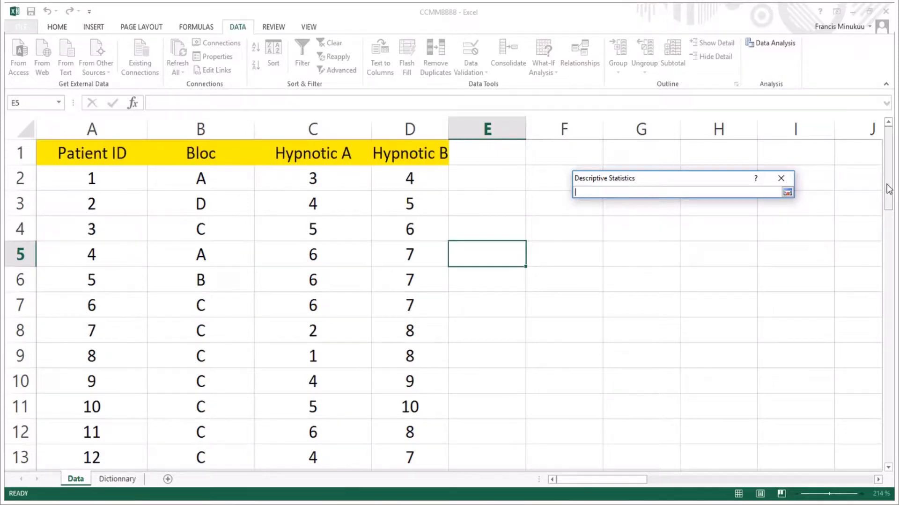
pyautogui.click(550, 178)
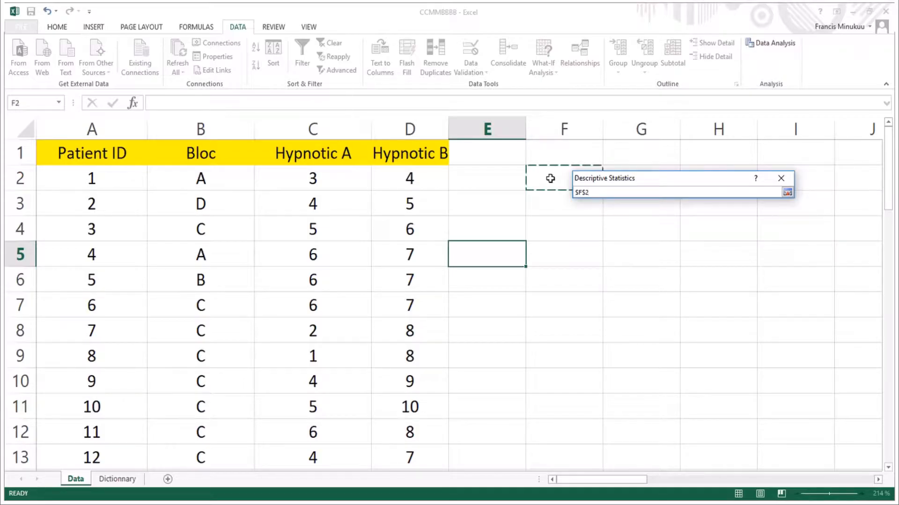
pyautogui.click(788, 193)
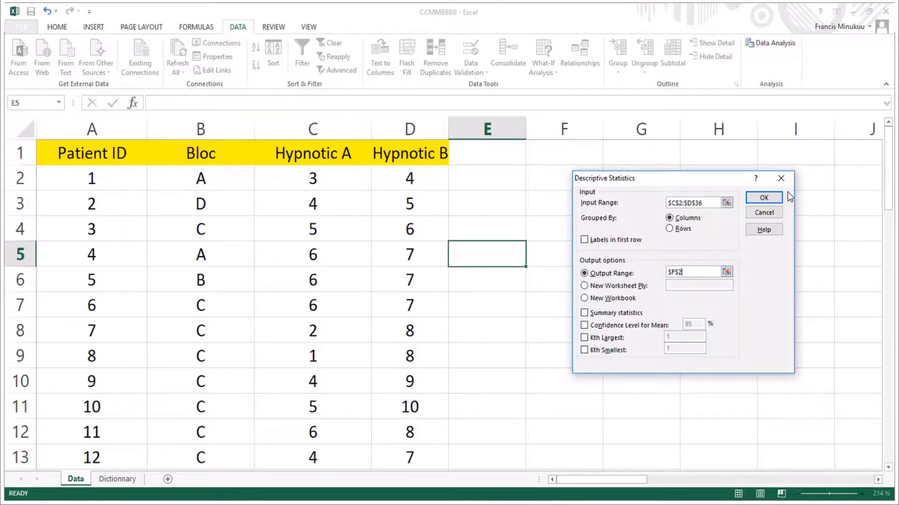
pyautogui.click(584, 314)
pyautogui.click(765, 199)
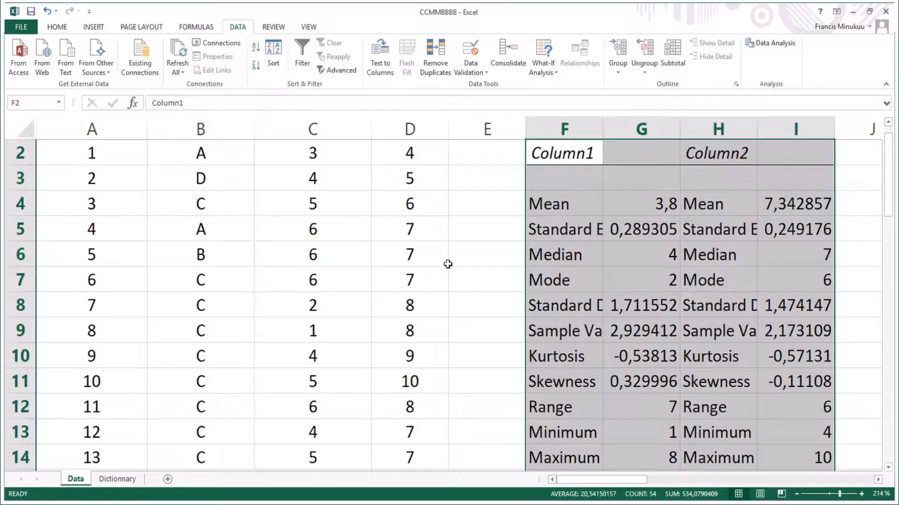
# Widen columns F, G, H and I of the statistics output so more of the labels and decimals show.
pyautogui.scroll(1, 448, 261)
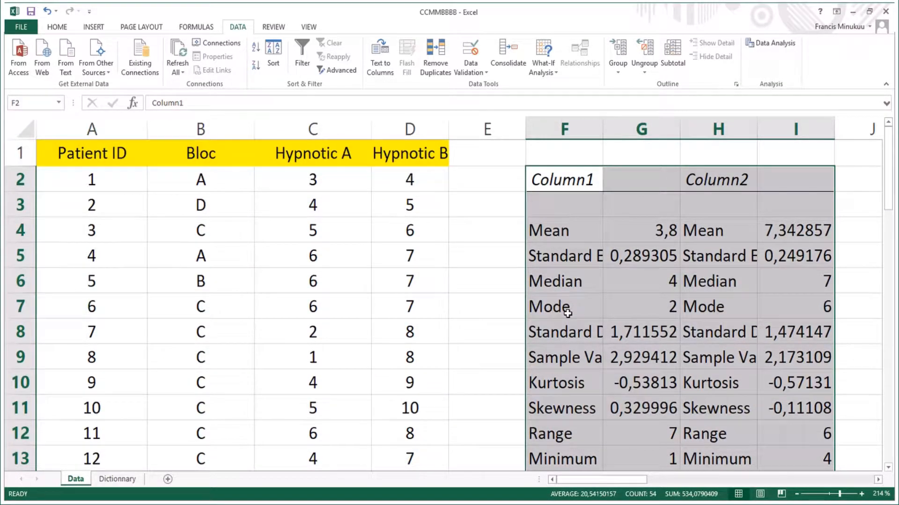
pyautogui.moveTo(602, 131); pyautogui.dragTo(642, 132)
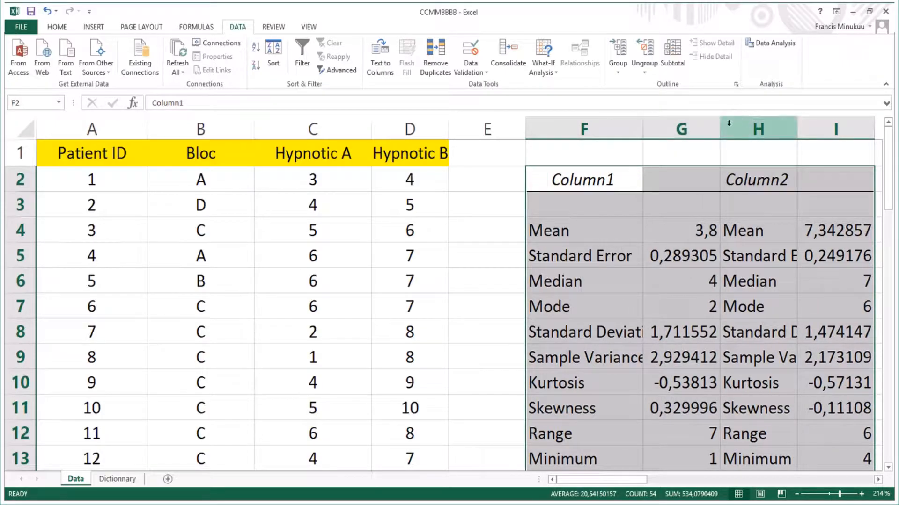
pyautogui.moveTo(719, 129); pyautogui.dragTo(762, 130)
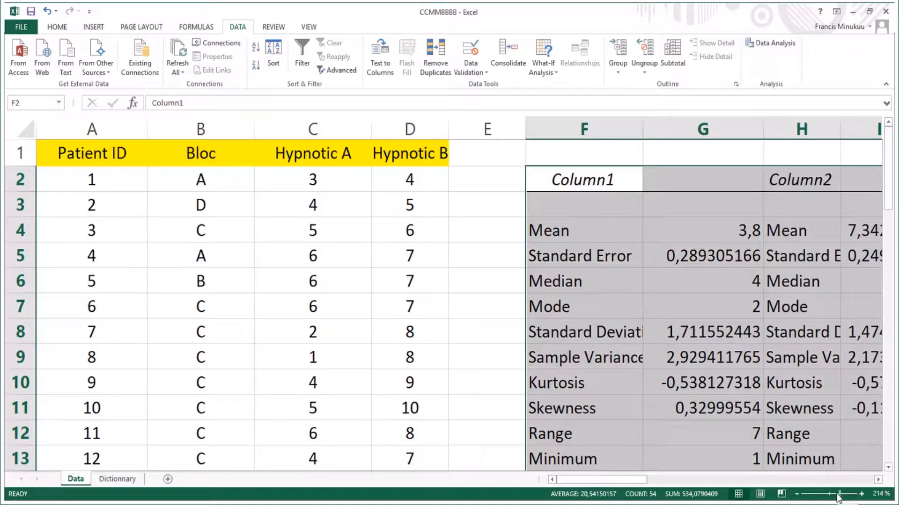
pyautogui.moveTo(838, 494); pyautogui.dragTo(835, 494)
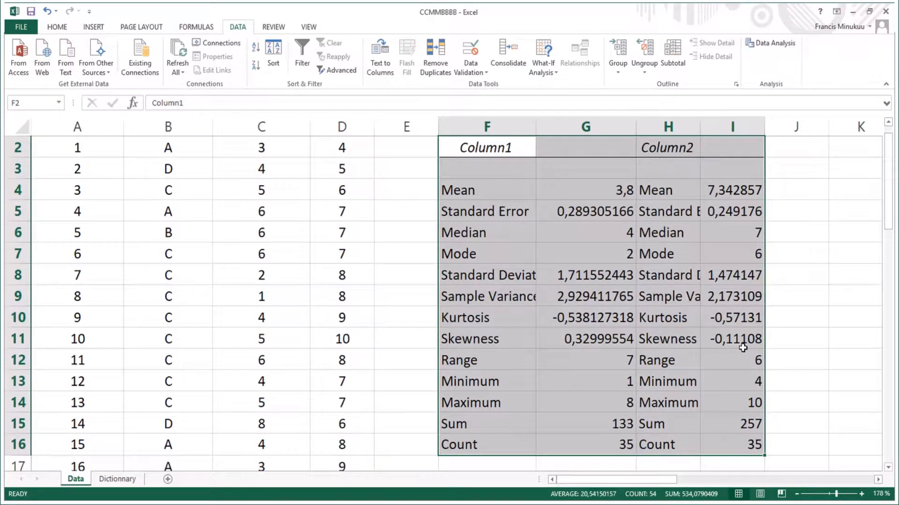
pyautogui.moveTo(768, 127); pyautogui.dragTo(779, 127)
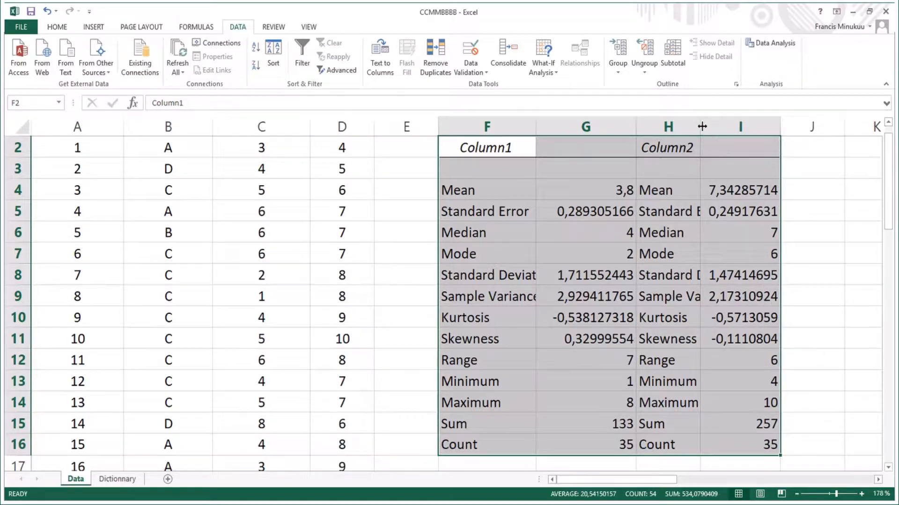
pyautogui.moveTo(701, 127); pyautogui.dragTo(732, 127)
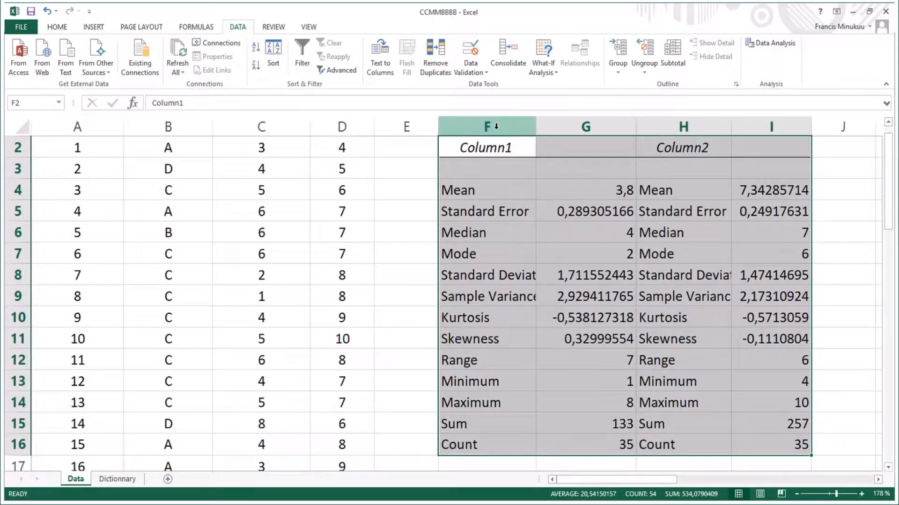
# Center the contents of columns F through I horizontally.
pyautogui.moveTo(496, 126); pyautogui.dragTo(770, 126)
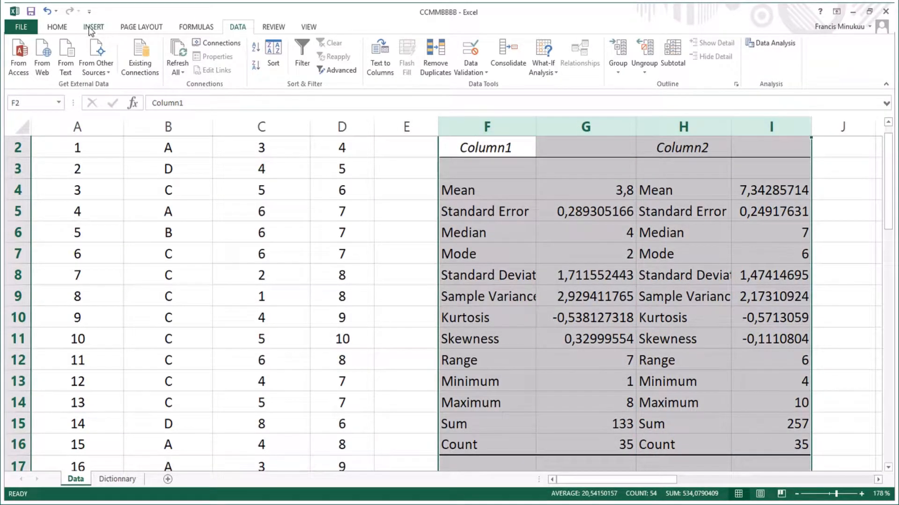
pyautogui.click(66, 28)
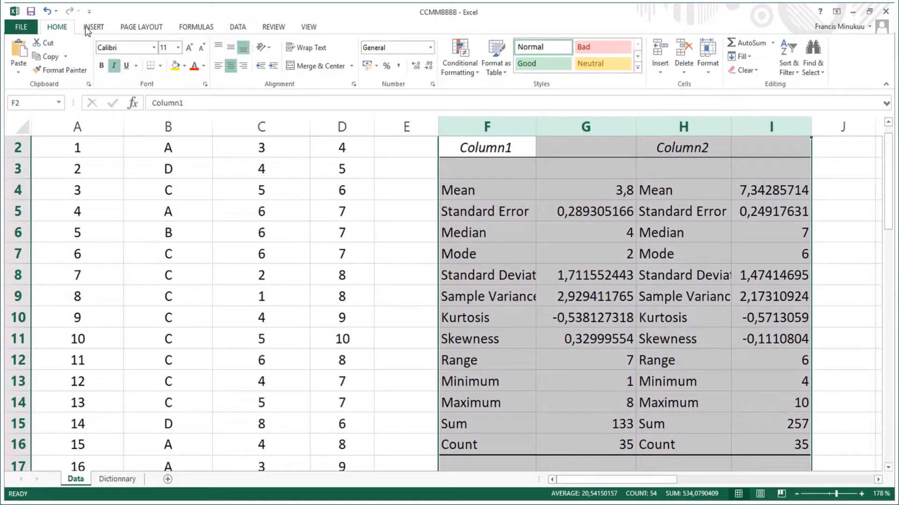
pyautogui.click(231, 66)
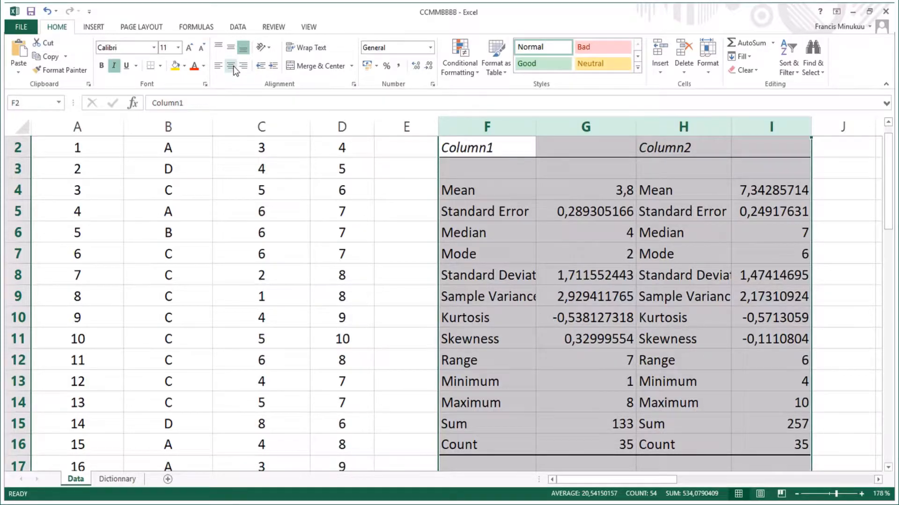
pyautogui.click(231, 67)
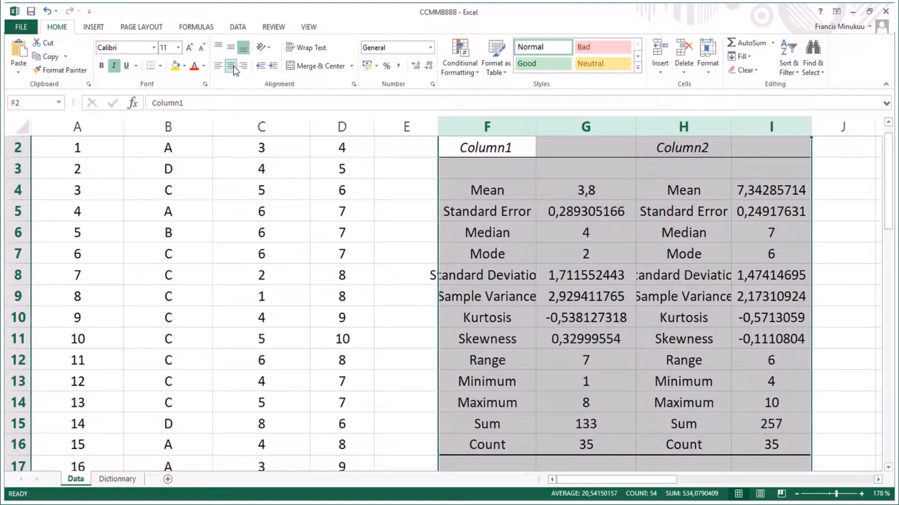
pyautogui.click(629, 298)
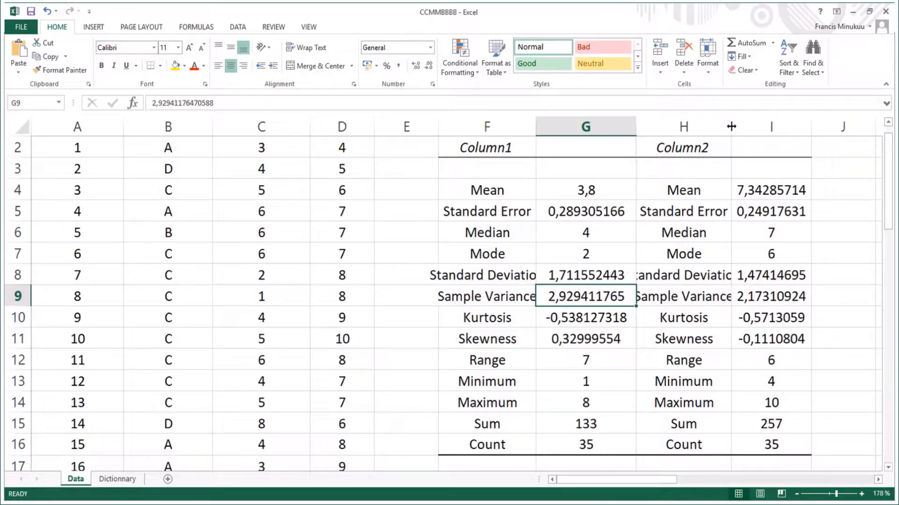
# Widen columns H, I and F further to fit the centered statistic names and values.
pyautogui.moveTo(731, 126); pyautogui.dragTo(747, 126)
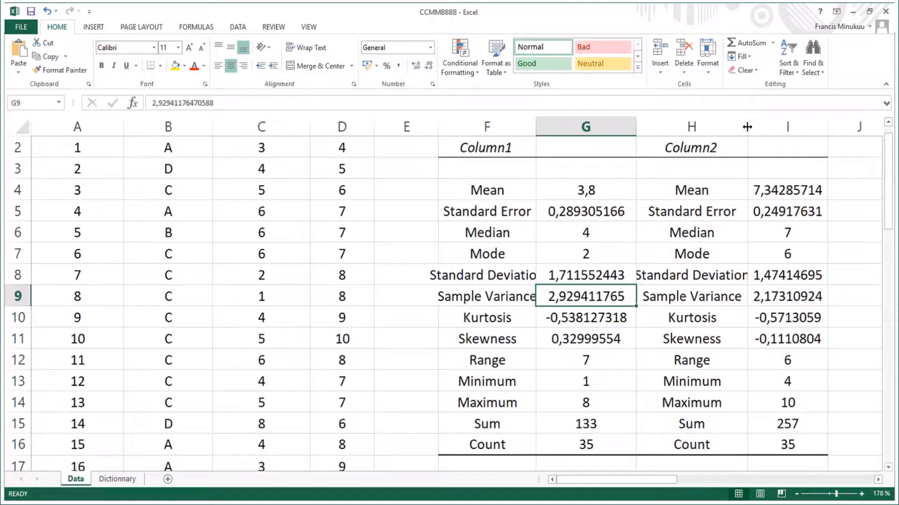
pyautogui.moveTo(827, 125); pyautogui.dragTo(838, 125)
pyautogui.click(661, 279)
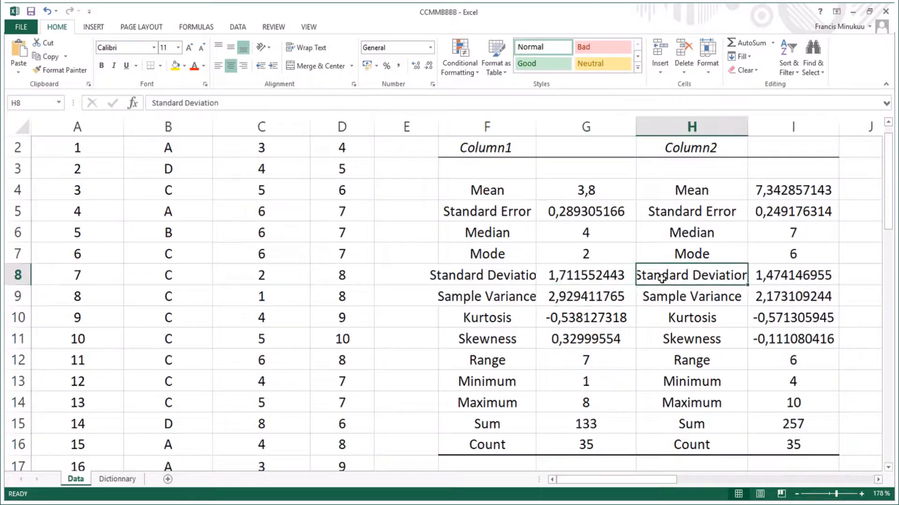
pyautogui.scroll(1, 542, 213)
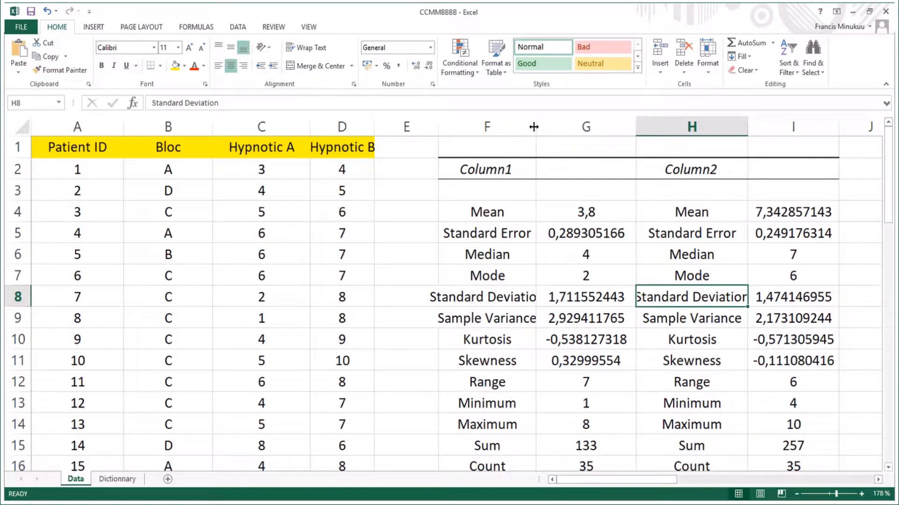
pyautogui.moveTo(533, 127); pyautogui.dragTo(565, 127)
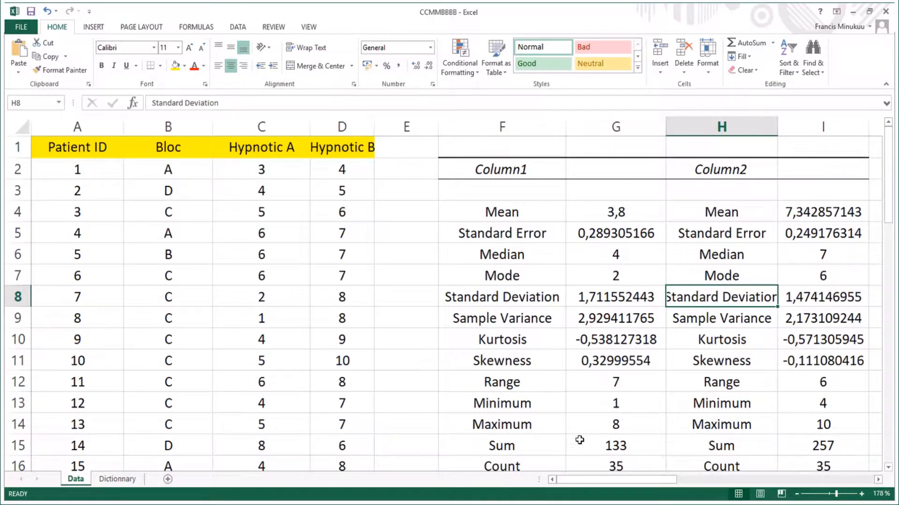
pyautogui.moveTo(612, 481); pyautogui.dragTo(633, 482)
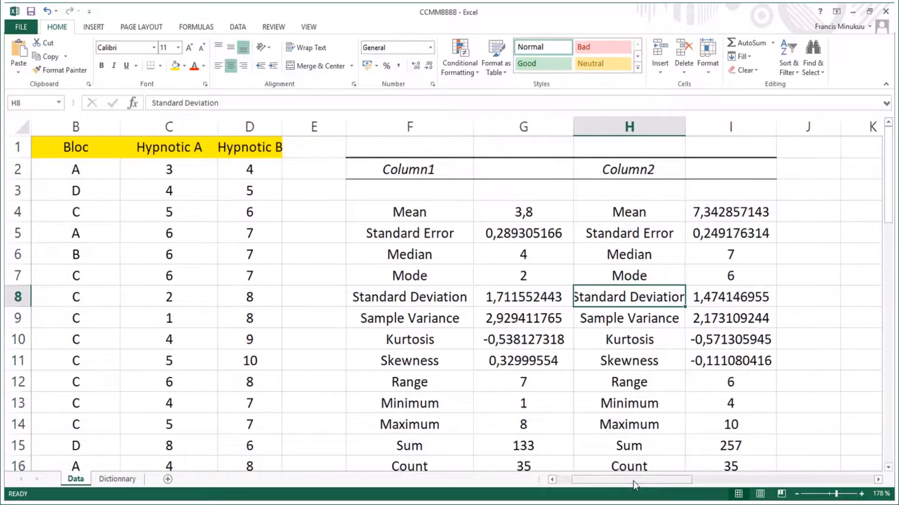
pyautogui.click(831, 317)
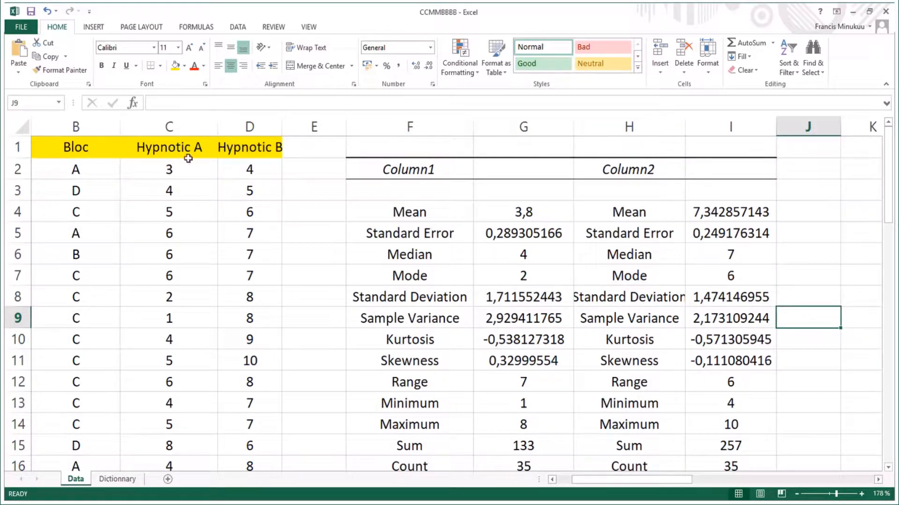
# Replace the Column1 heading in cell F2 with "Hypnotic A".
pyautogui.click(426, 170)
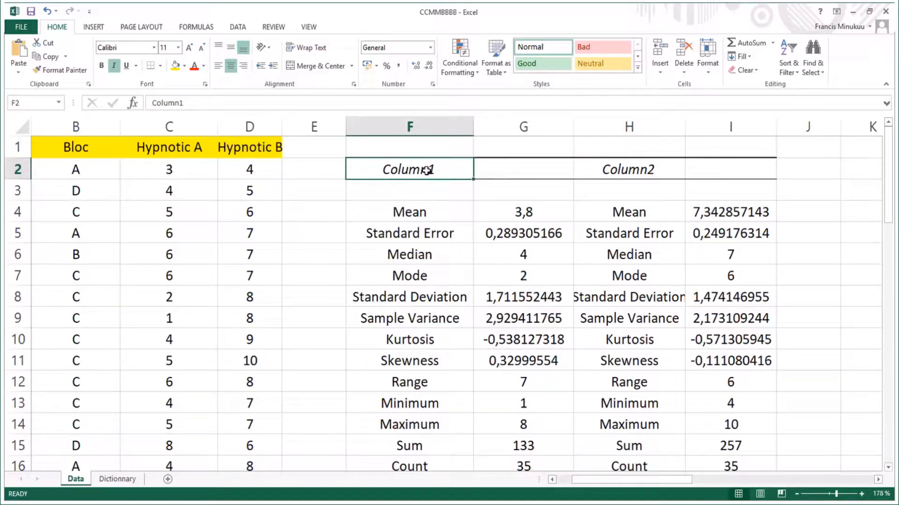
pyautogui.write('Hyp')
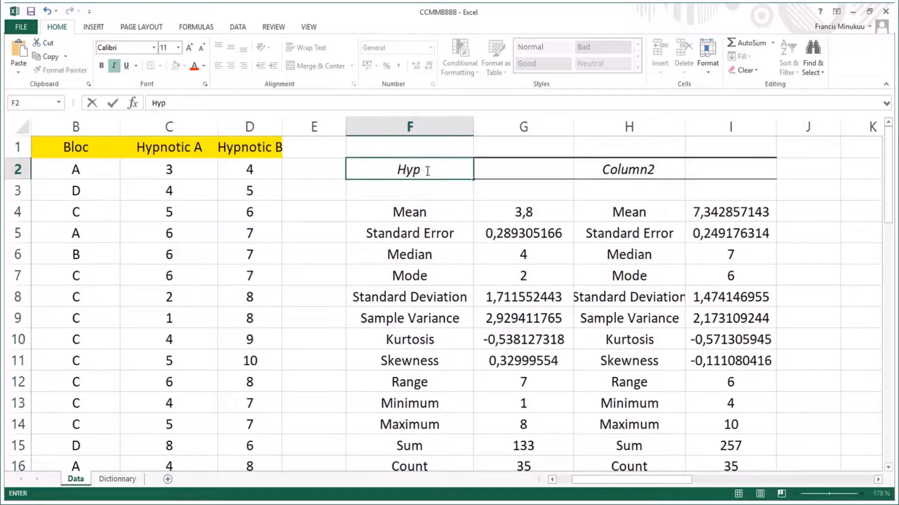
pyautogui.write('noti')
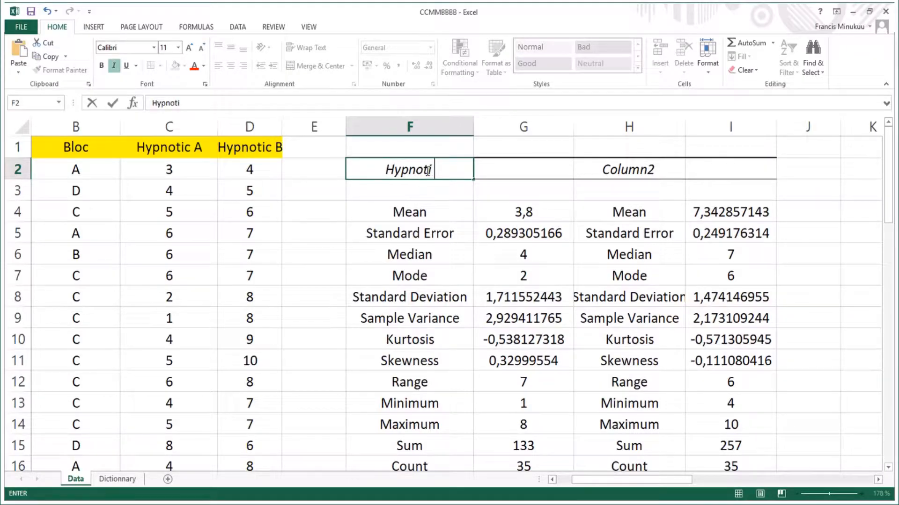
pyautogui.write('c A')
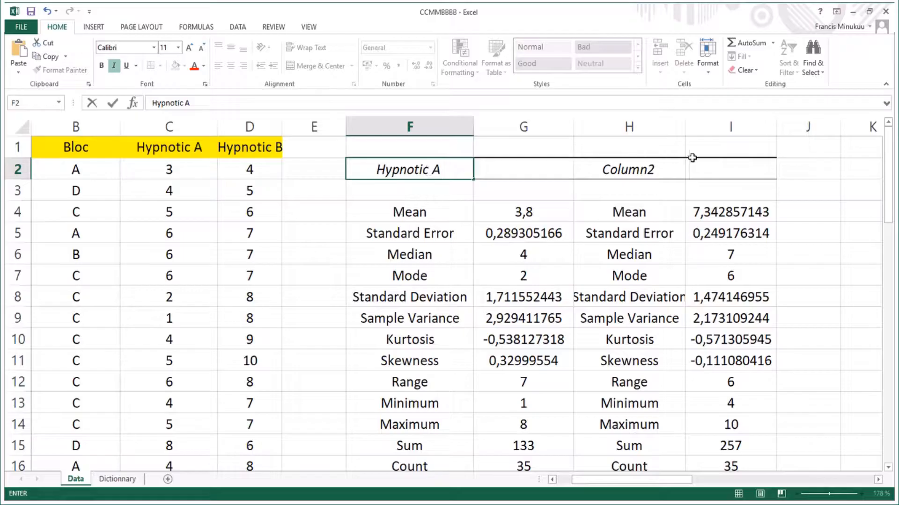
# Replace the Column2 heading in cell H2 with "Hypnotic B", including the space before the B.
pyautogui.click(654, 166)
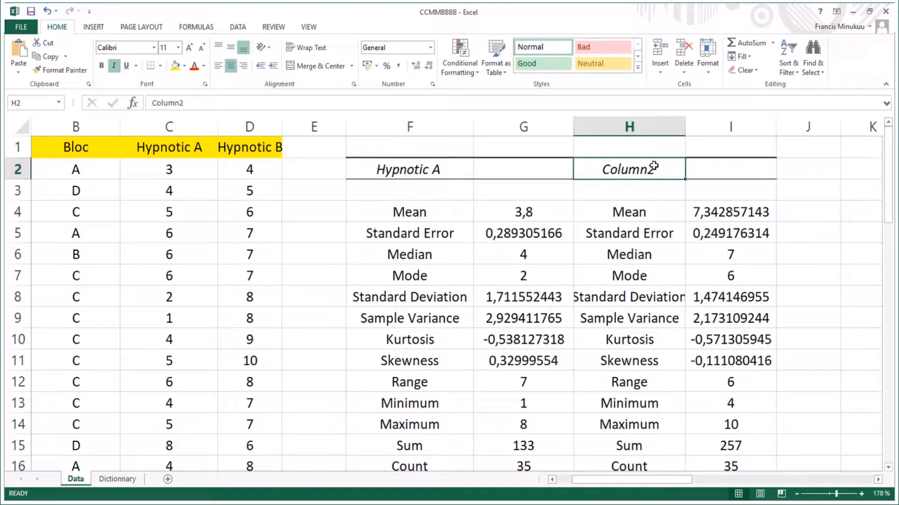
pyautogui.write('Hy')
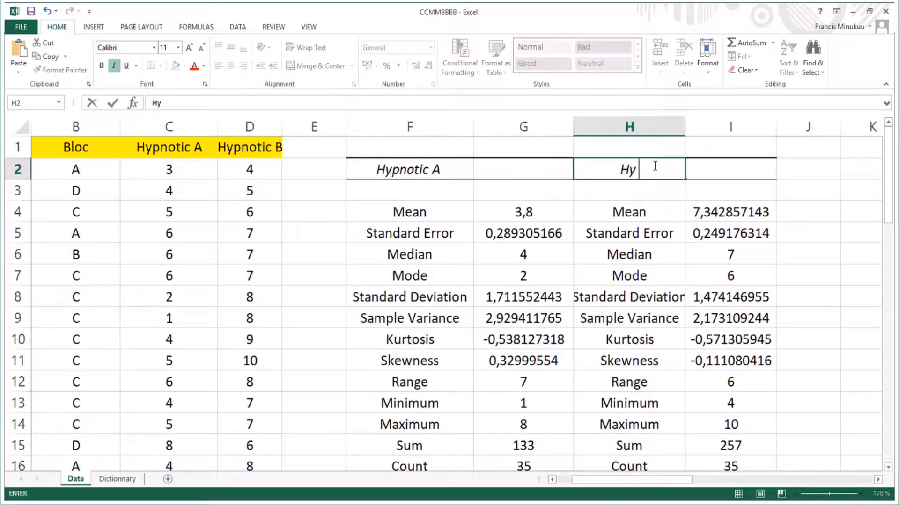
pyautogui.write('pno')
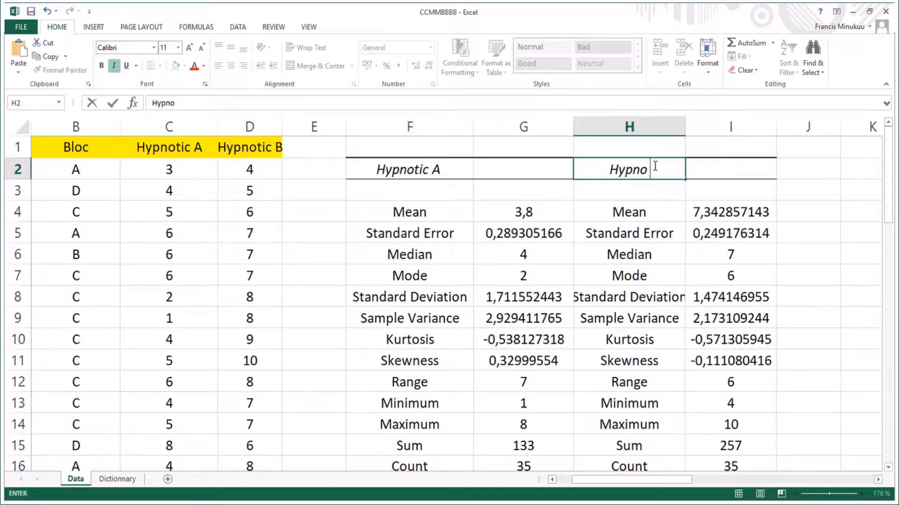
pyautogui.write('ticB')
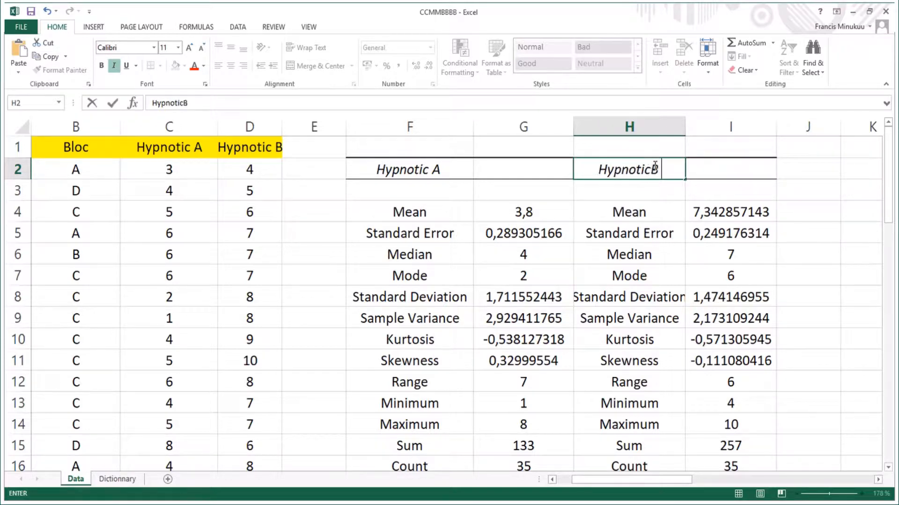
pyautogui.press('Left')
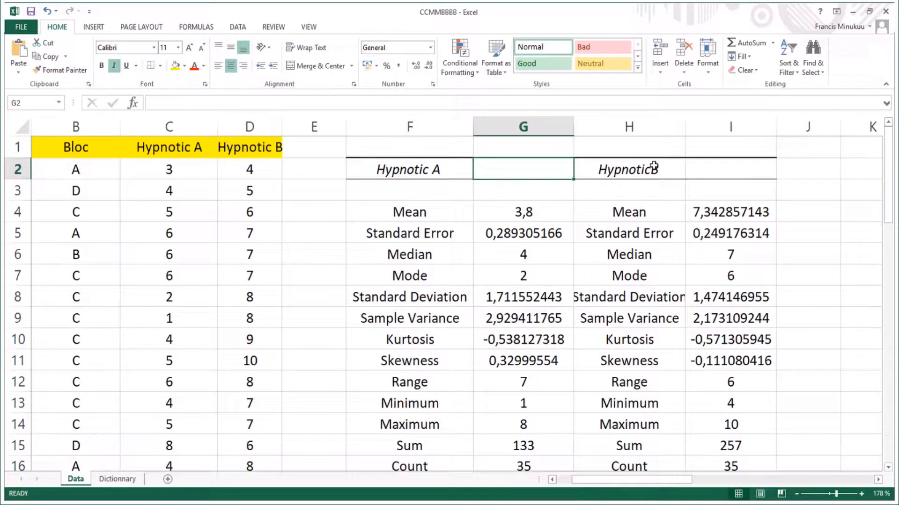
pyautogui.doubleClick(653, 167)
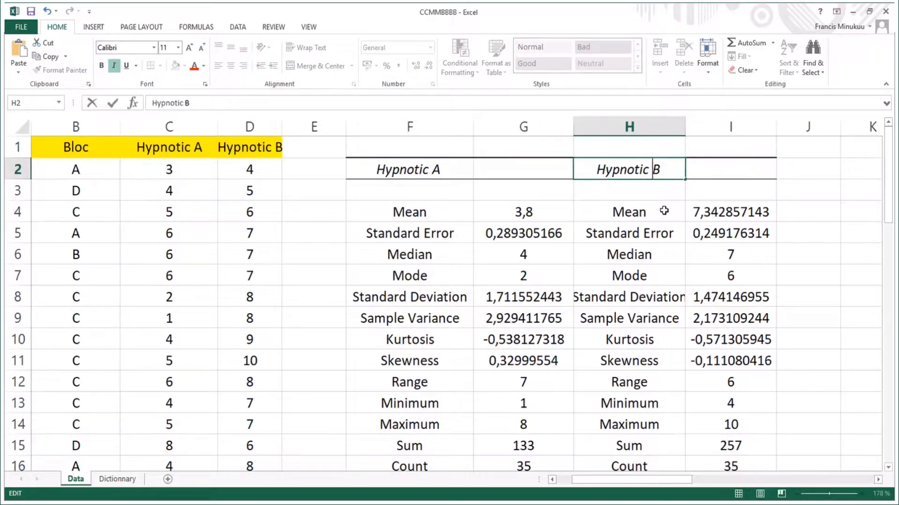
# Enter "Summary" as the heading in cells G2 and I2 of the statistics table.
pyautogui.click(504, 168)
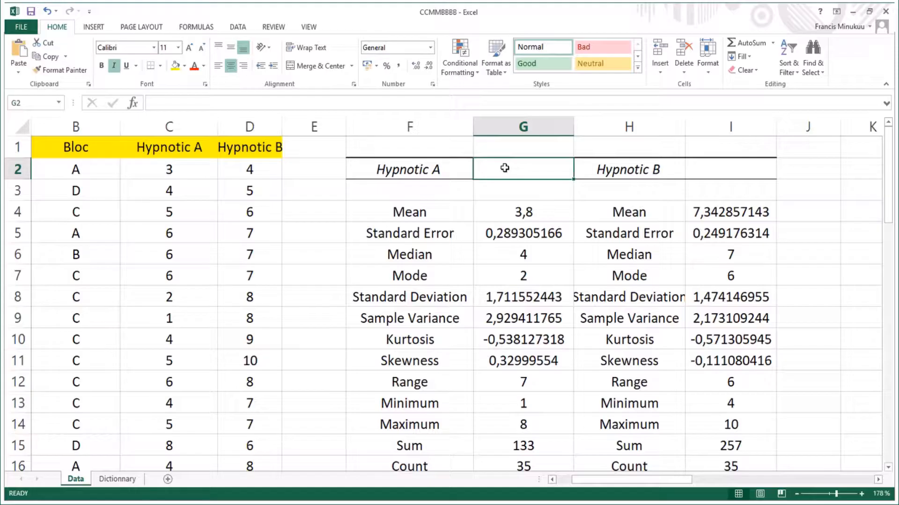
pyautogui.write('sU')
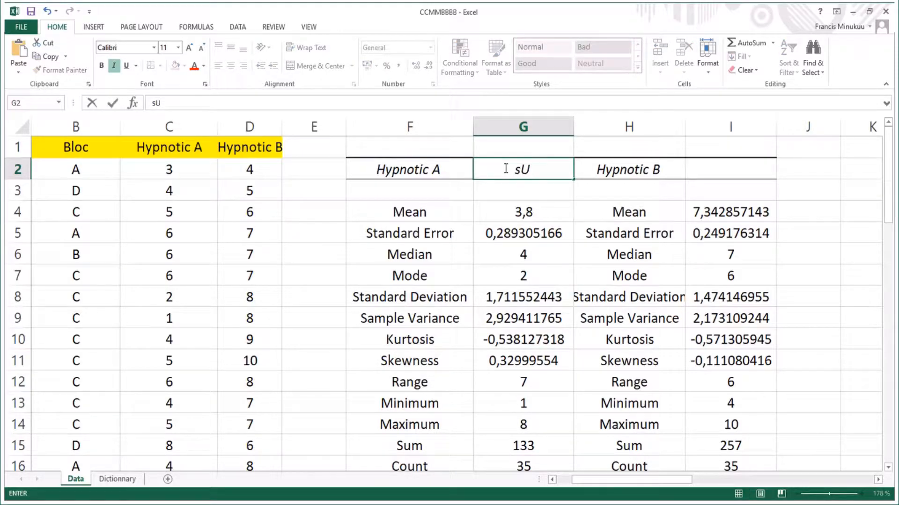
pyautogui.write('M')
pyautogui.press('BackSpace')
pyautogui.press('BackSpace')
pyautogui.press('BackSpace')
pyautogui.write('Summary')
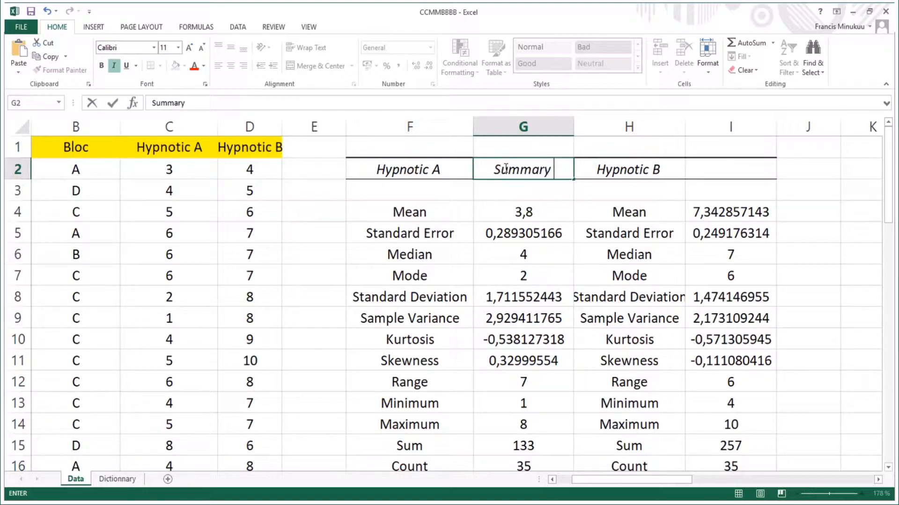
pyautogui.click(736, 176)
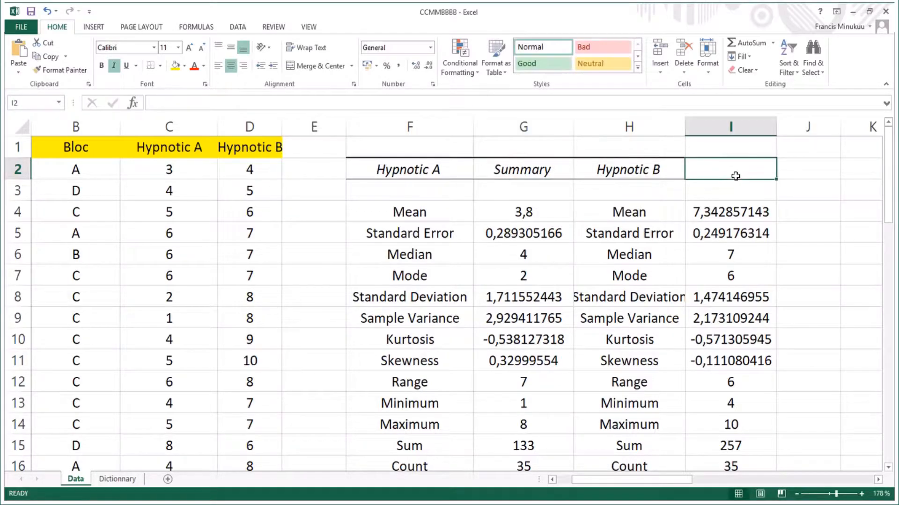
pyautogui.write('Summ')
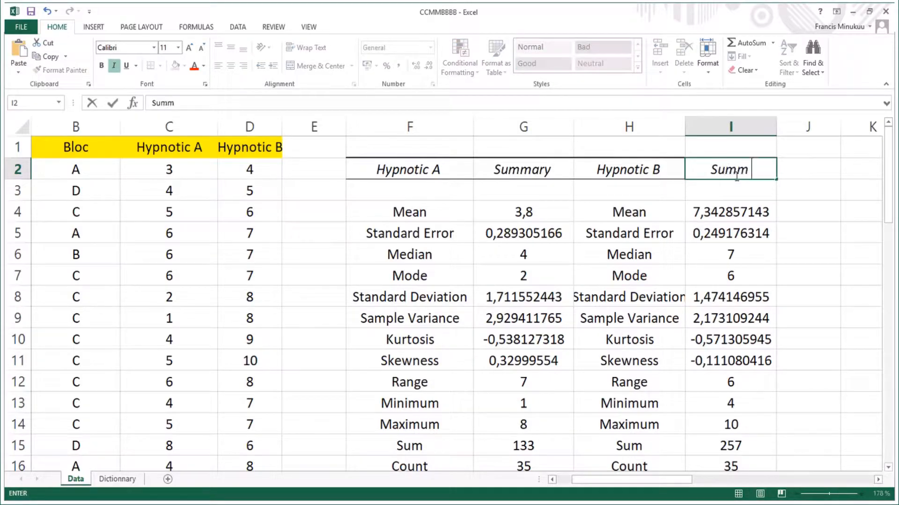
pyautogui.write('ary')
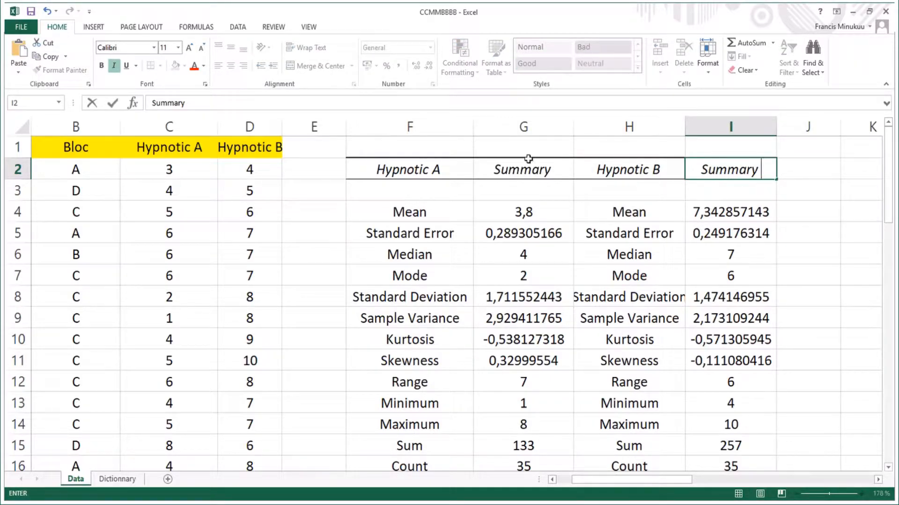
# Fill the statistics table's heading row F2:I2 with the standard yellow color.
pyautogui.moveTo(434, 168); pyautogui.dragTo(728, 162)
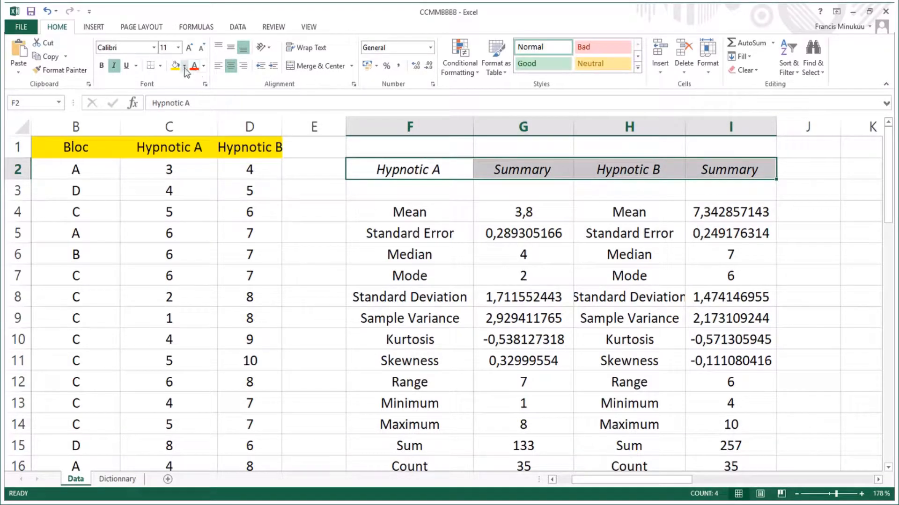
pyautogui.click(185, 68)
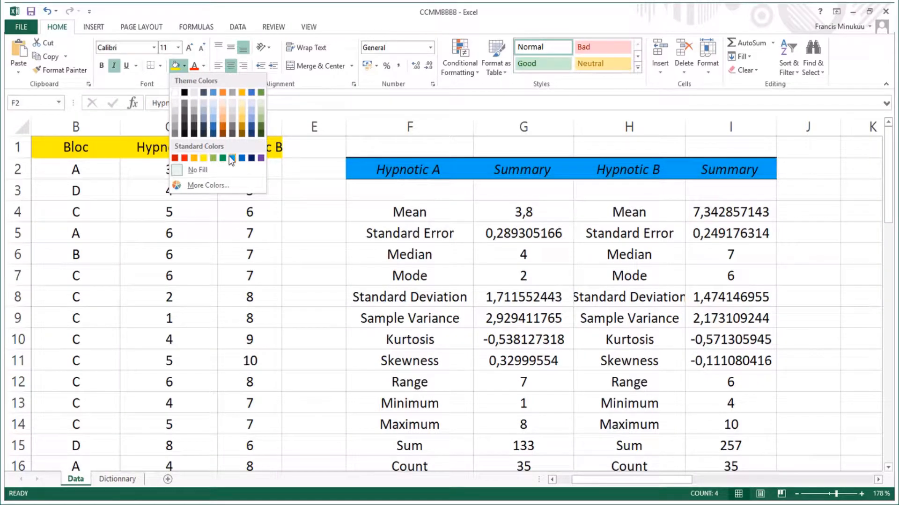
pyautogui.click(205, 158)
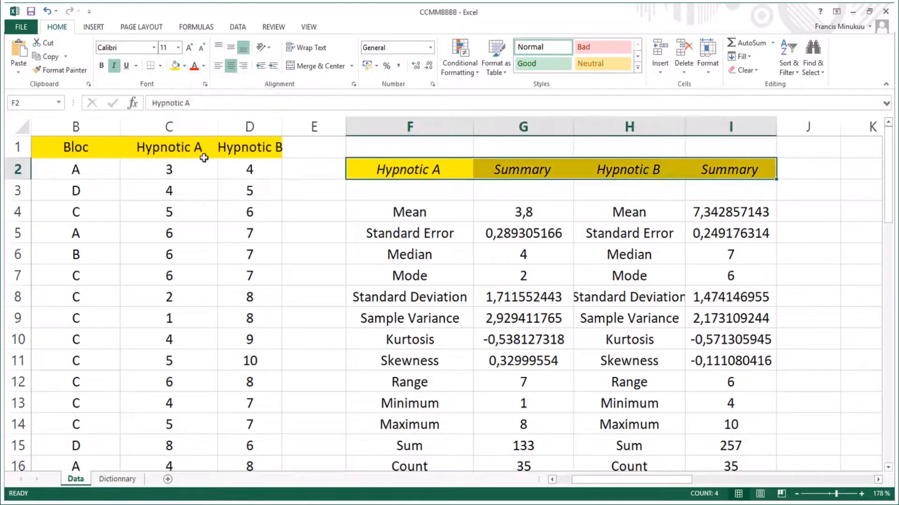
pyautogui.click(785, 256)
pyautogui.scroll(-1, 532, 270)
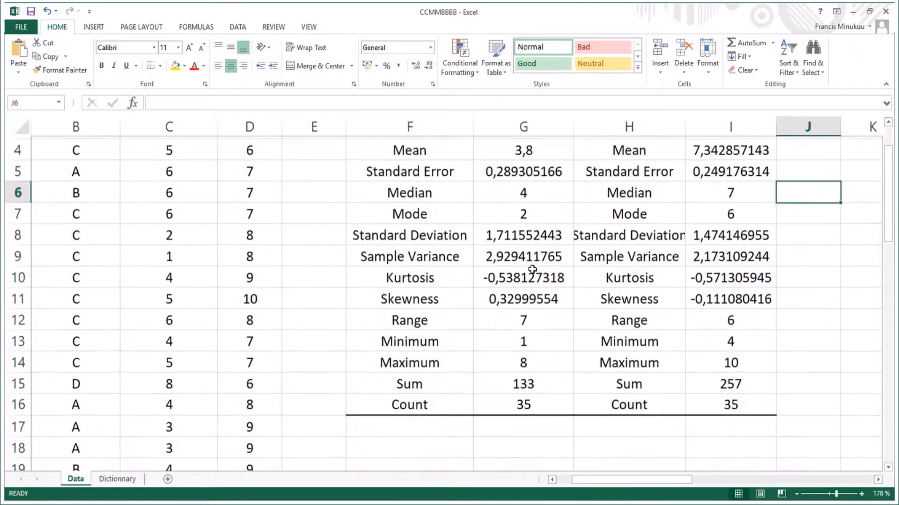
pyautogui.scroll(1, 532, 270)
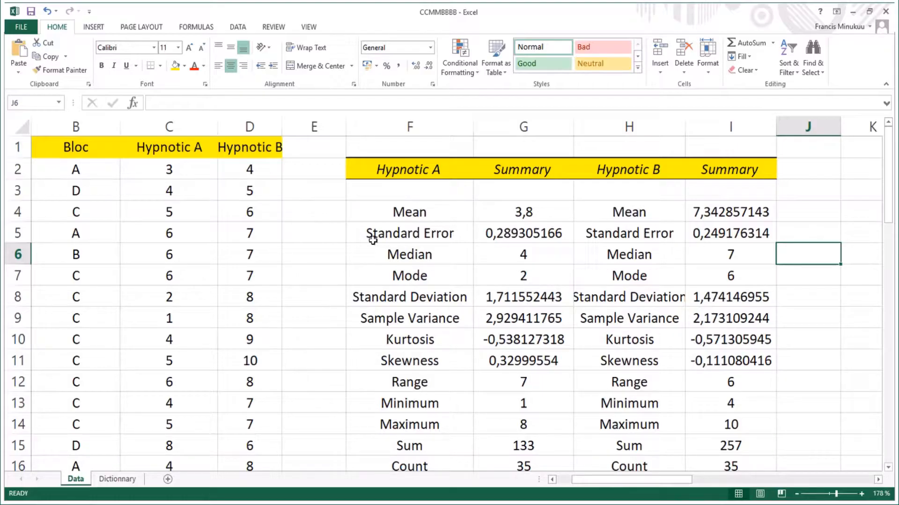
# Examine the mean, median, mode and sample variance in the statistics table, comparing the mode with the Hypnotic A scores in column C.
pyautogui.click(179, 169)
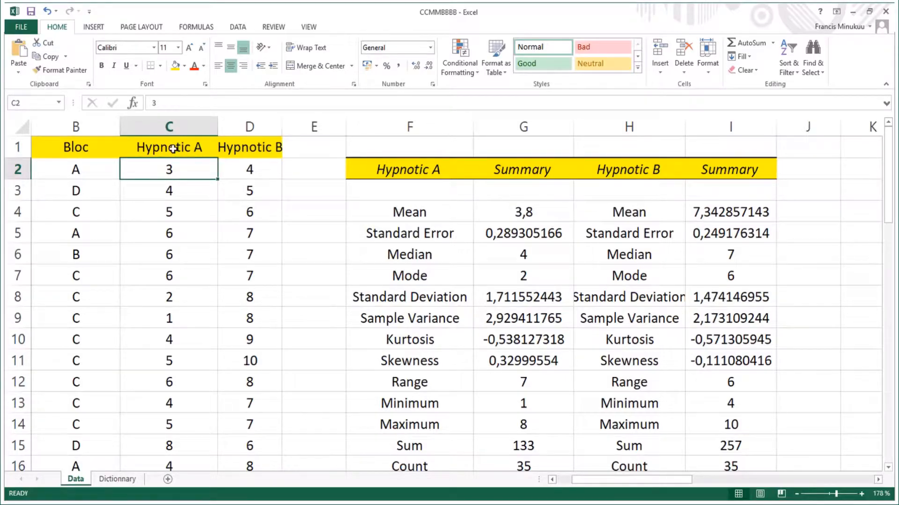
pyautogui.click(524, 213)
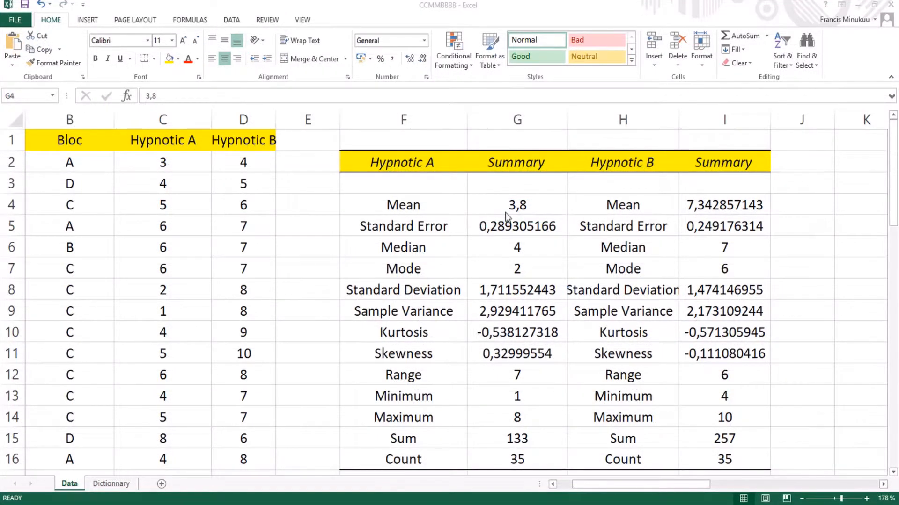
pyautogui.click(504, 206)
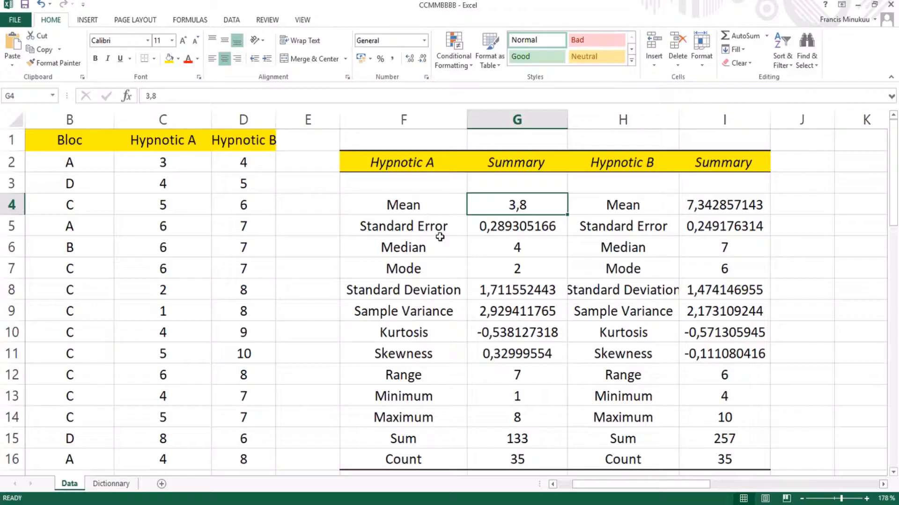
pyautogui.click(726, 209)
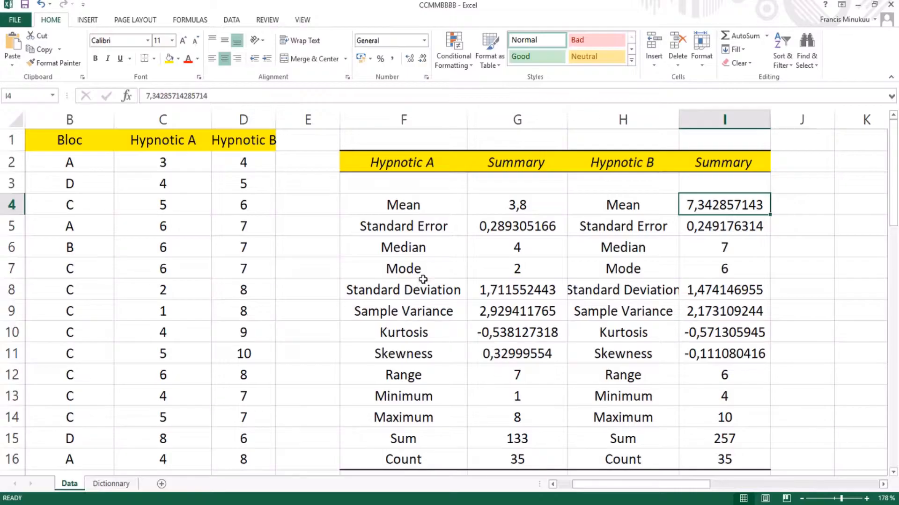
pyautogui.click(411, 254)
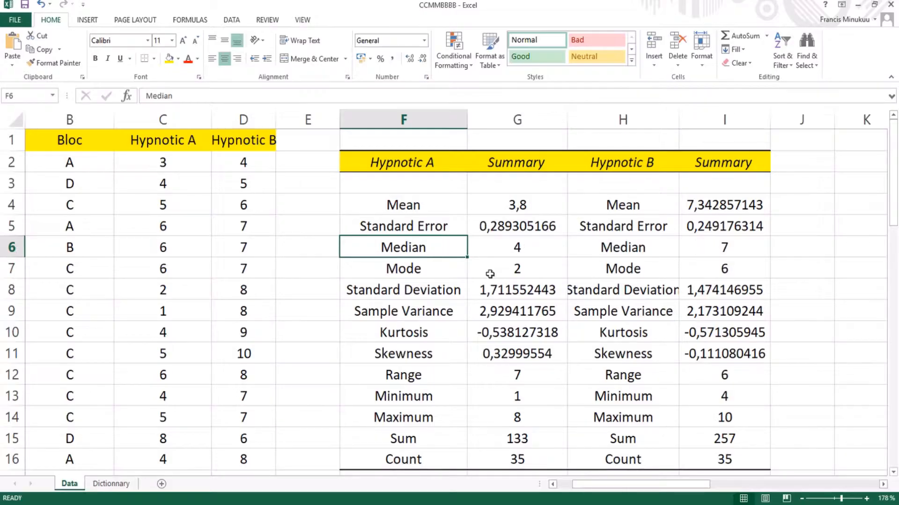
pyautogui.click(402, 277)
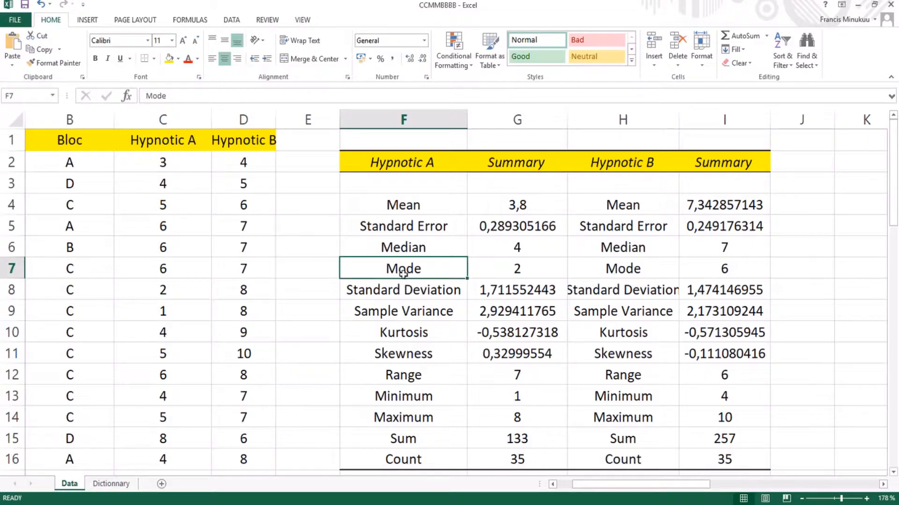
pyautogui.click(412, 313)
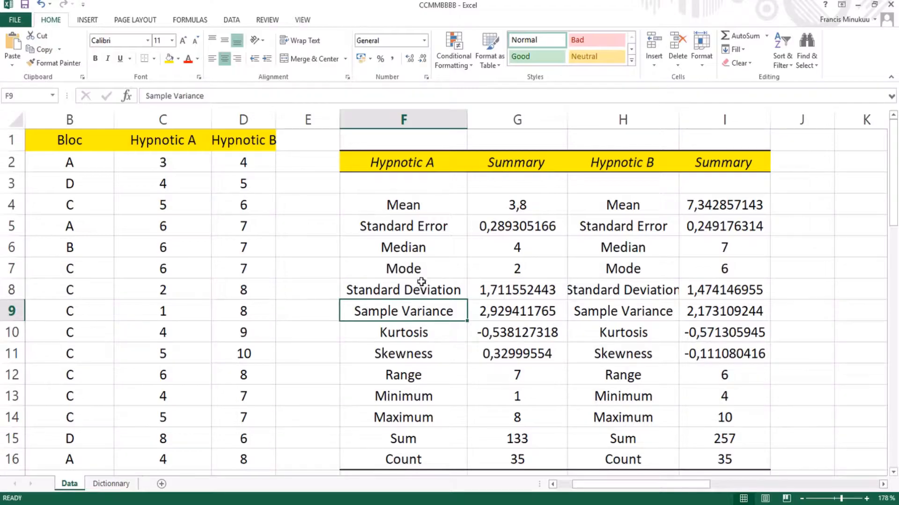
pyautogui.click(418, 266)
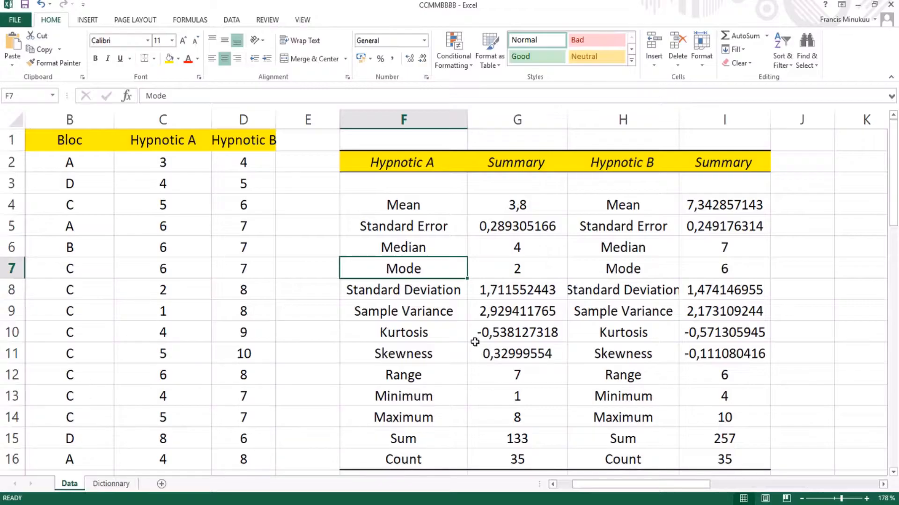
pyautogui.click(517, 269)
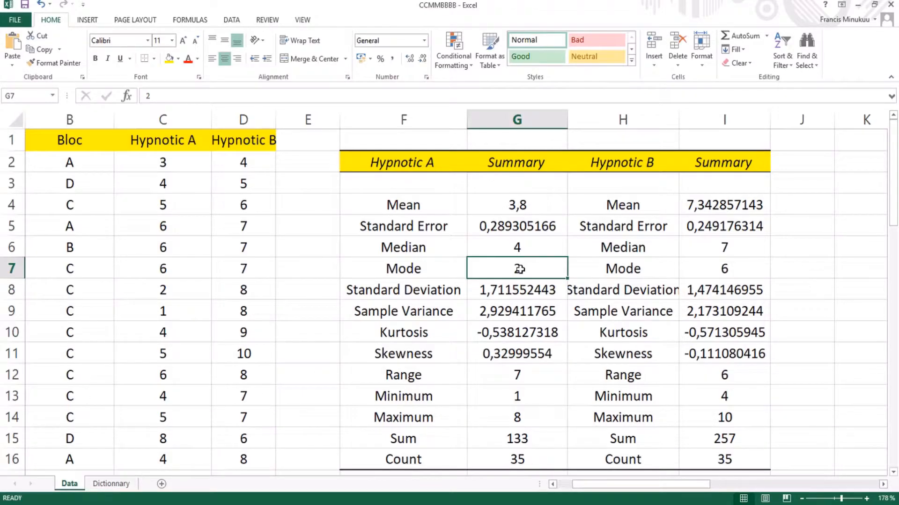
pyautogui.click(176, 235)
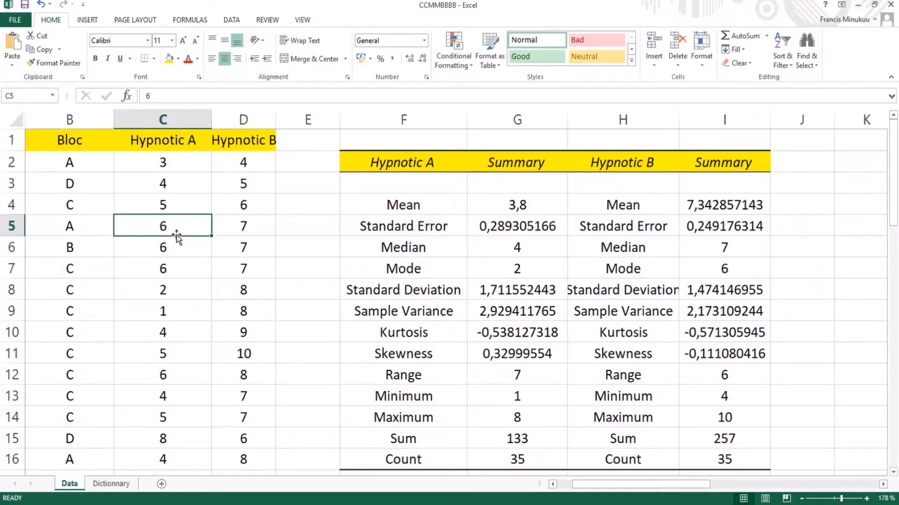
pyautogui.click(174, 288)
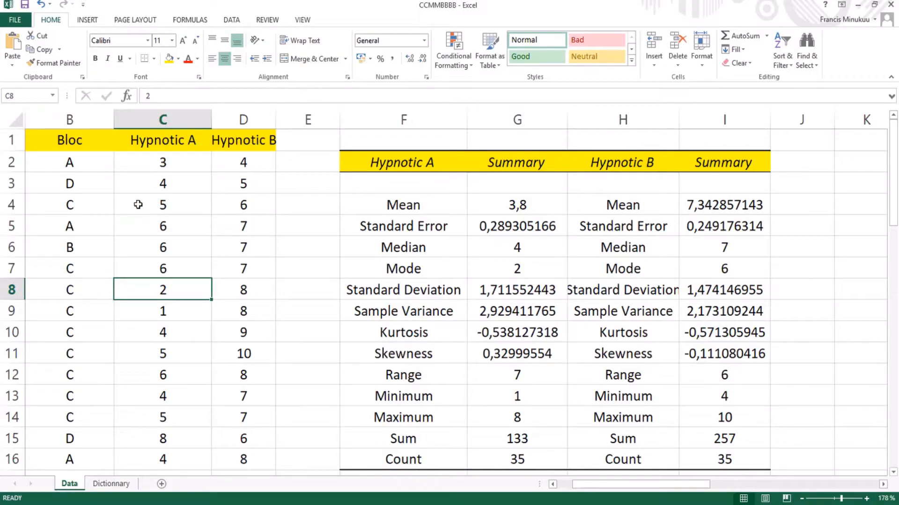
# Review the block letters assigned to the patients in the Bloc column.
pyautogui.click(98, 174)
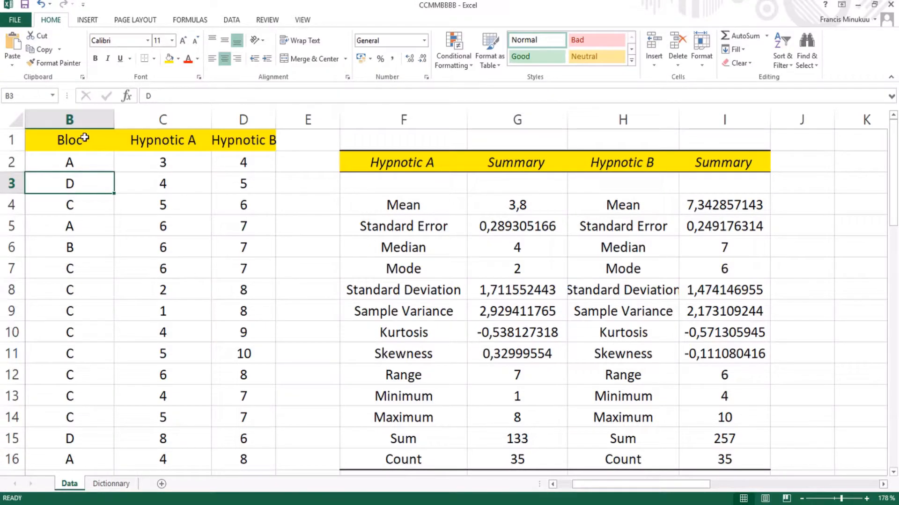
pyautogui.click(83, 218)
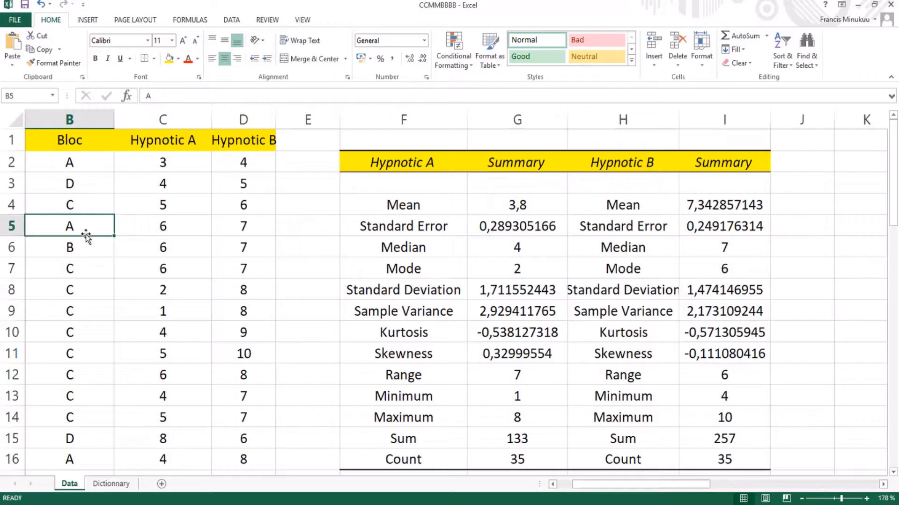
pyautogui.click(74, 167)
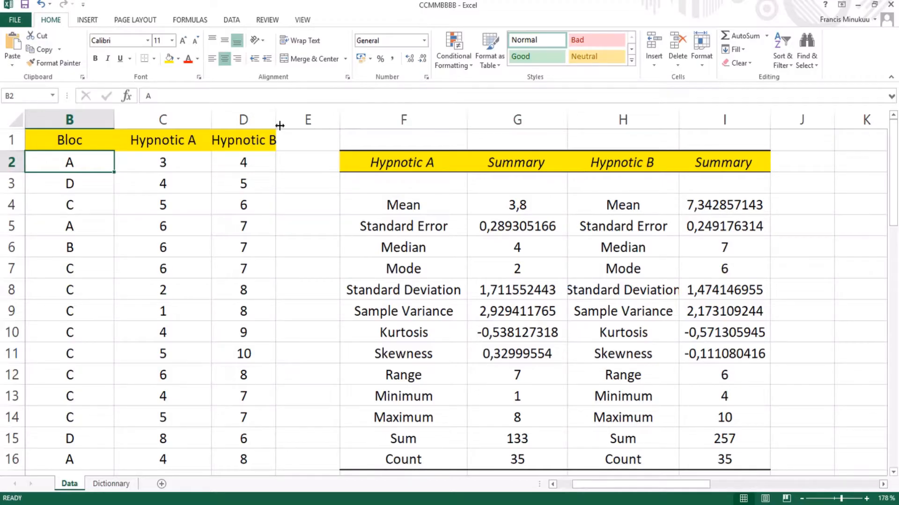
pyautogui.click(91, 202)
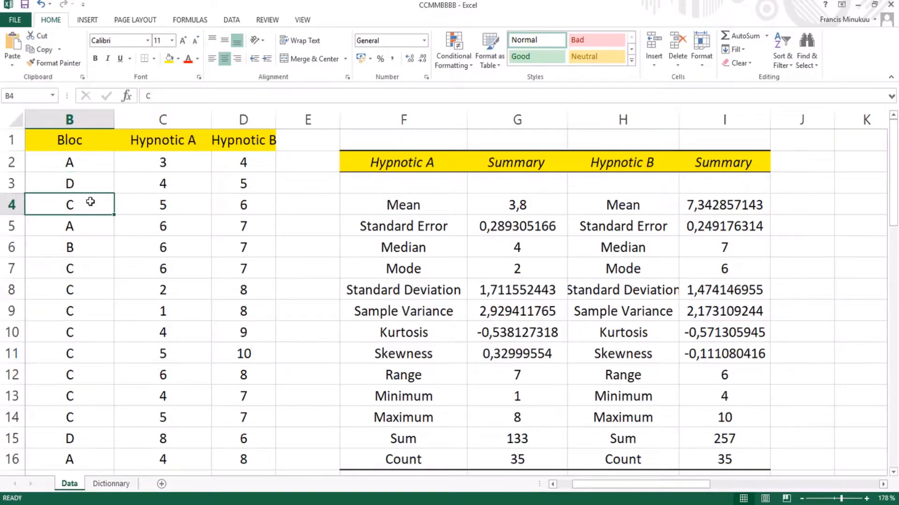
pyautogui.click(90, 227)
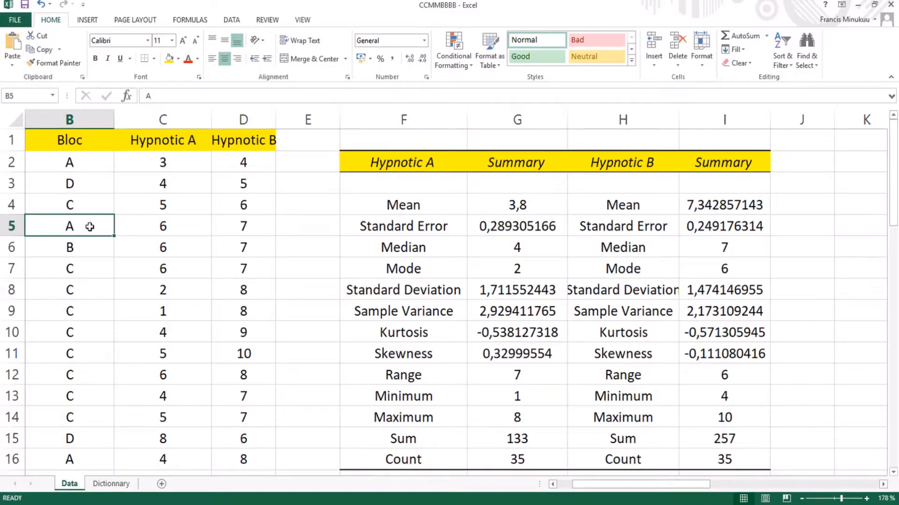
pyautogui.click(93, 281)
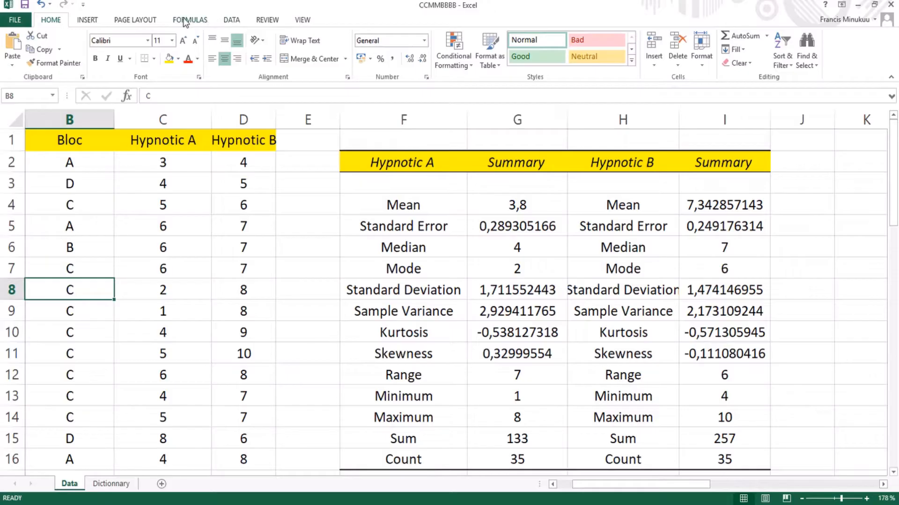
# Start a PivotTable from the patient data with the source range Data!$A$1:$D$29.
pyautogui.click(87, 19)
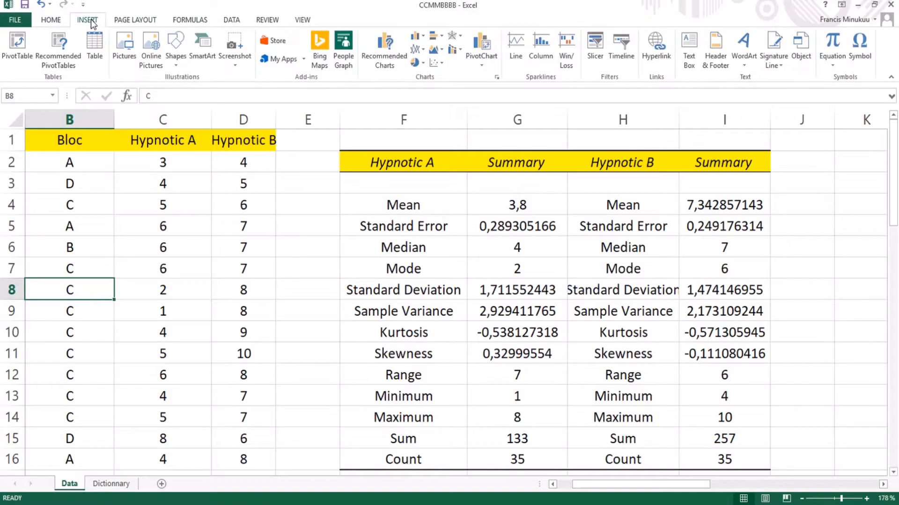
pyautogui.click(23, 47)
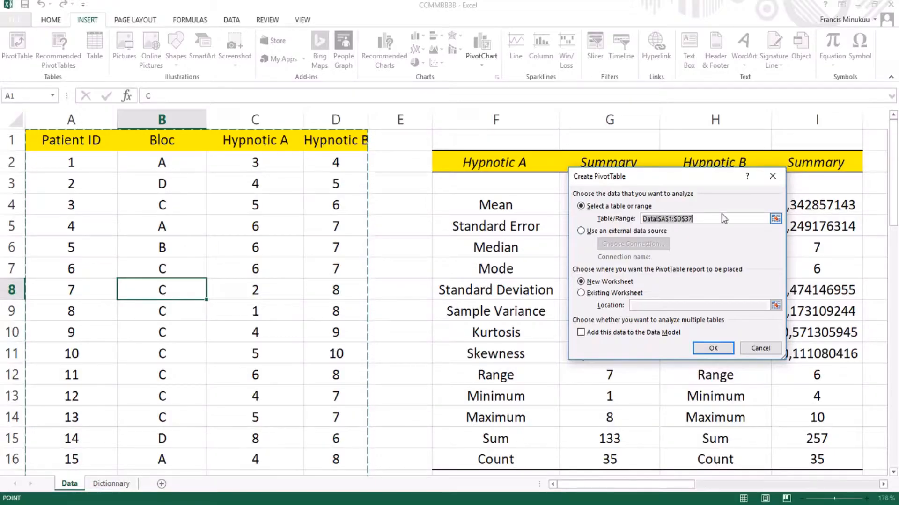
pyautogui.click(775, 219)
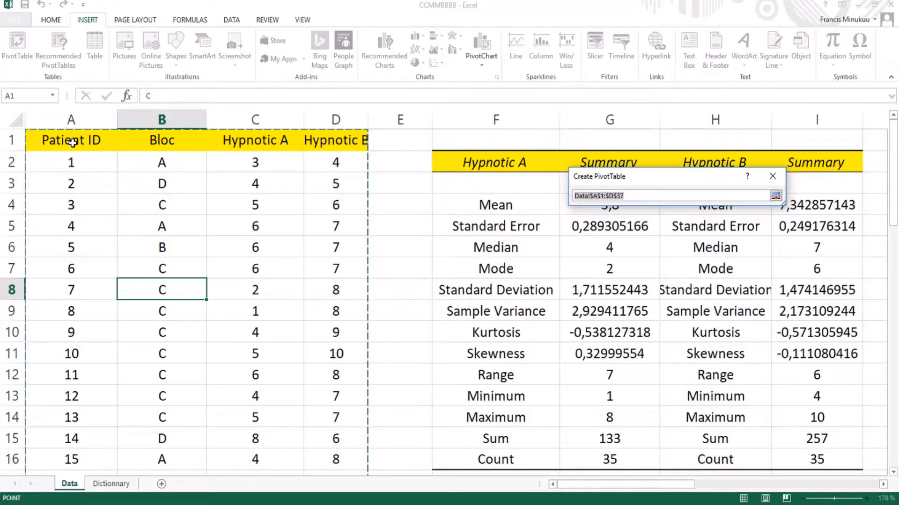
pyautogui.moveTo(71, 139); pyautogui.dragTo(141, 285)
pyautogui.moveTo(170, 299); pyautogui.dragTo(319, 452)
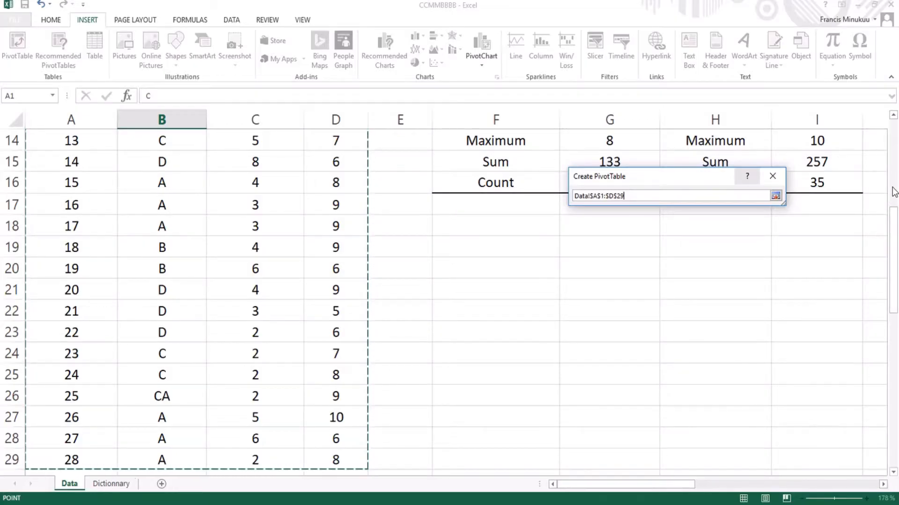
pyautogui.click(775, 196)
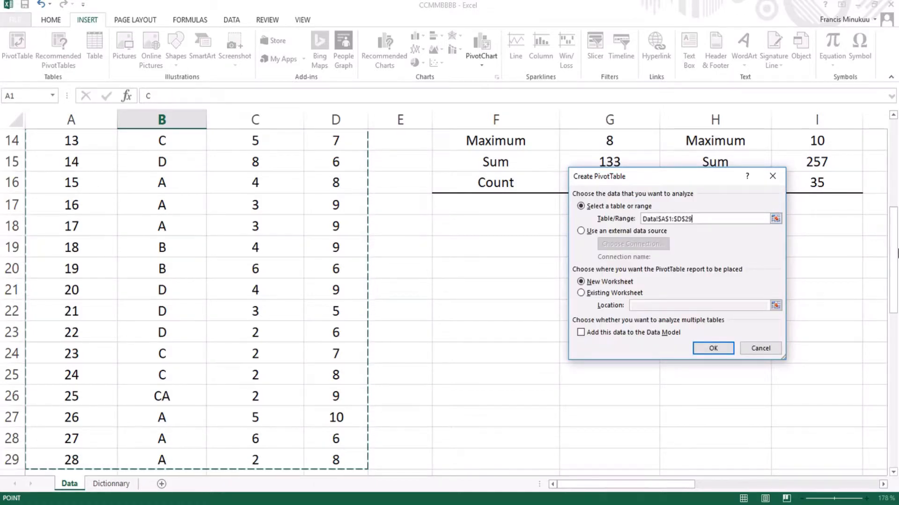
pyautogui.moveTo(895, 270); pyautogui.dragTo(895, 169)
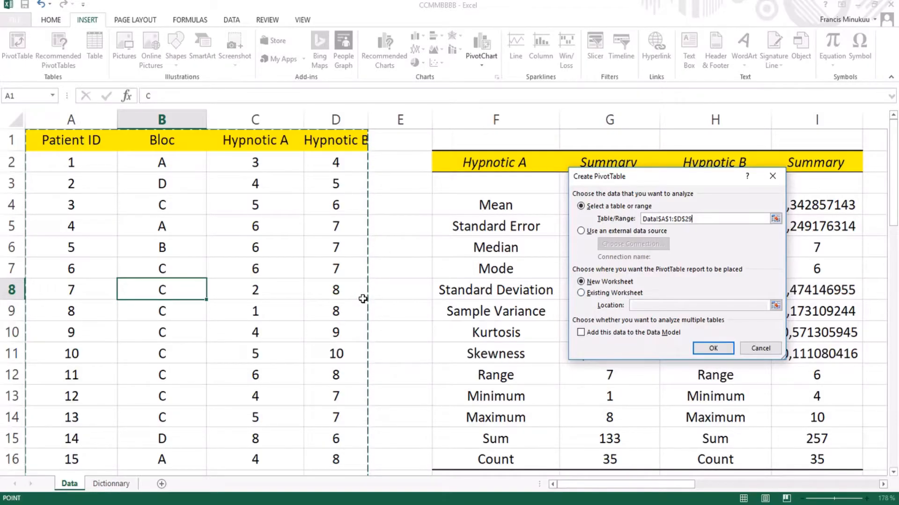
# Place the PivotTable on the existing worksheet at cell H19 of the Data sheet and create it.
pyautogui.click(582, 293)
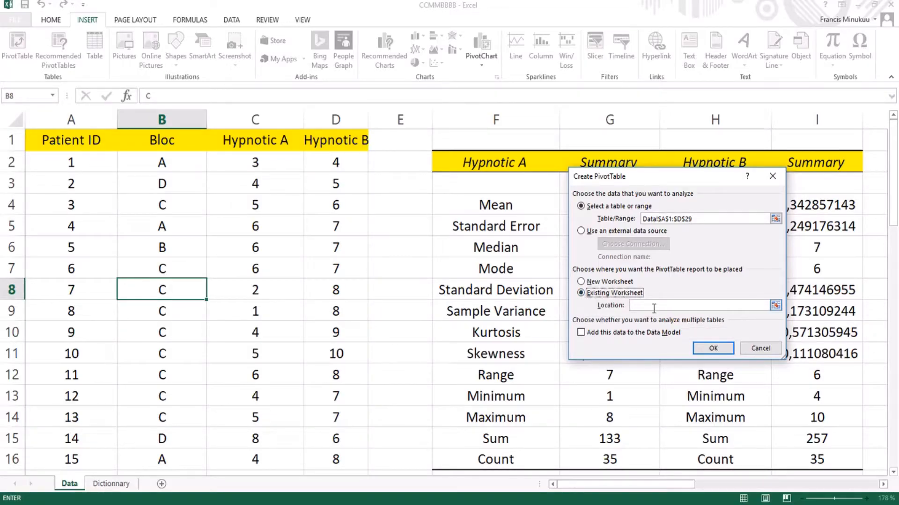
pyautogui.click(775, 306)
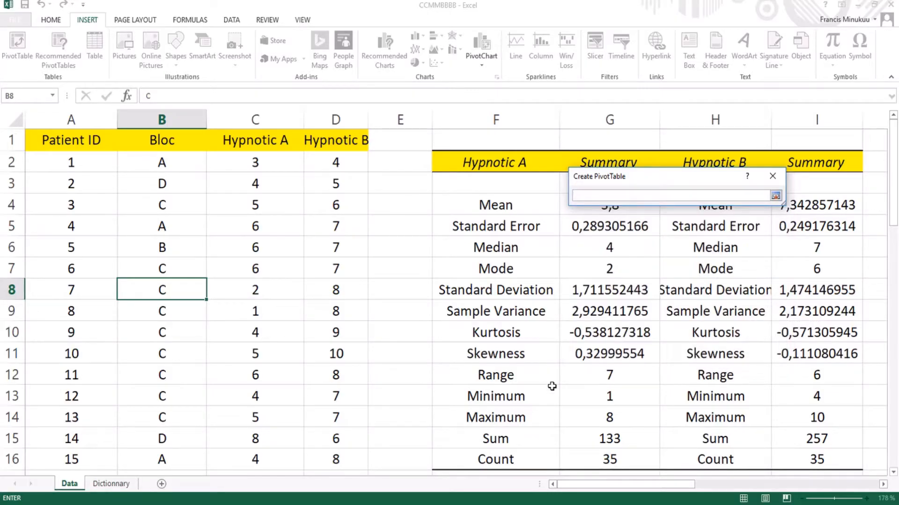
pyautogui.moveTo(894, 216); pyautogui.dragTo(895, 295)
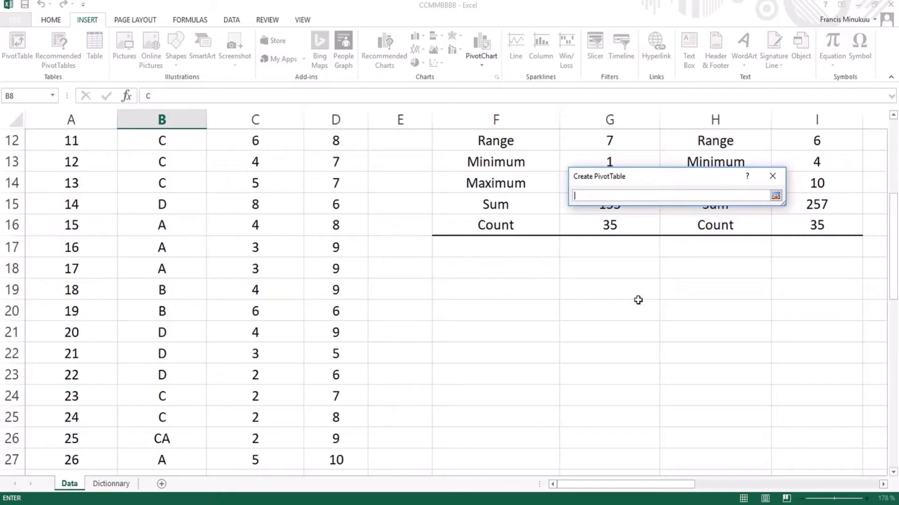
pyautogui.click(547, 291)
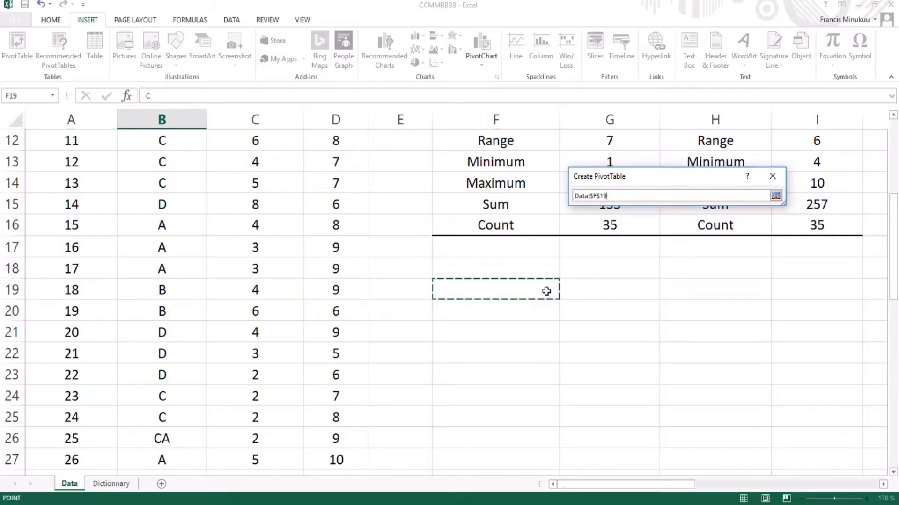
pyautogui.click(683, 291)
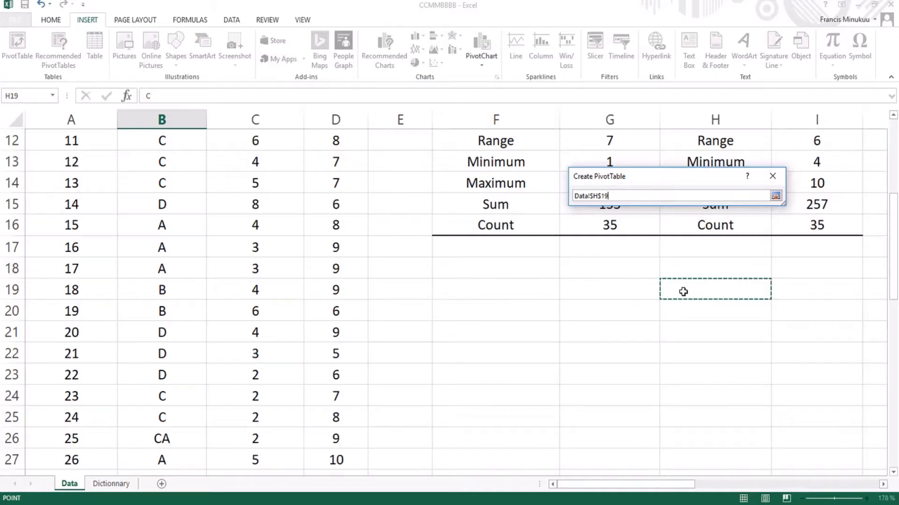
pyautogui.click(776, 197)
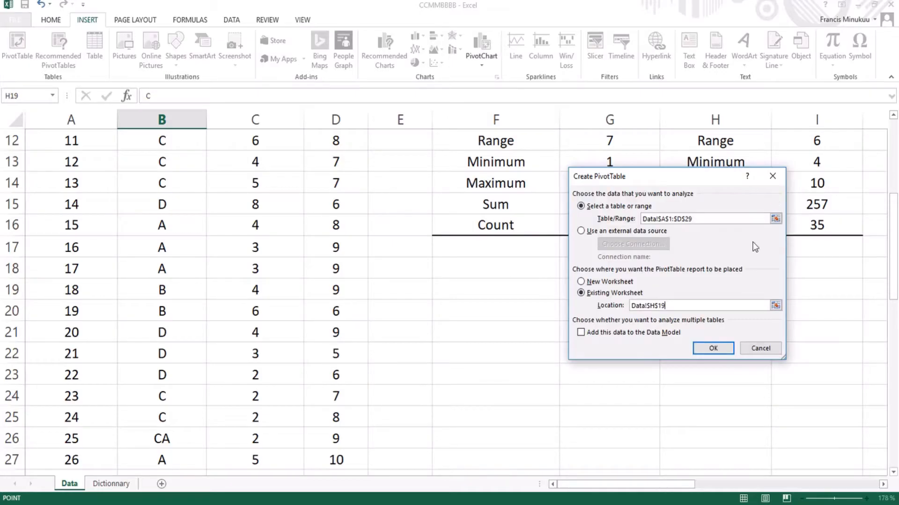
pyautogui.click(711, 351)
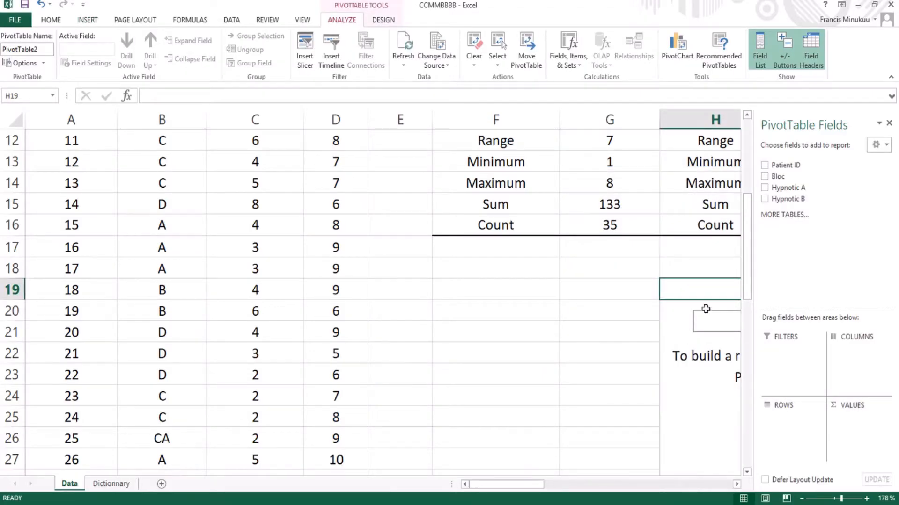
# Look over the empty PivotTable area and the patient data down to its last rows.
pyautogui.moveTo(533, 485); pyautogui.dragTo(570, 489)
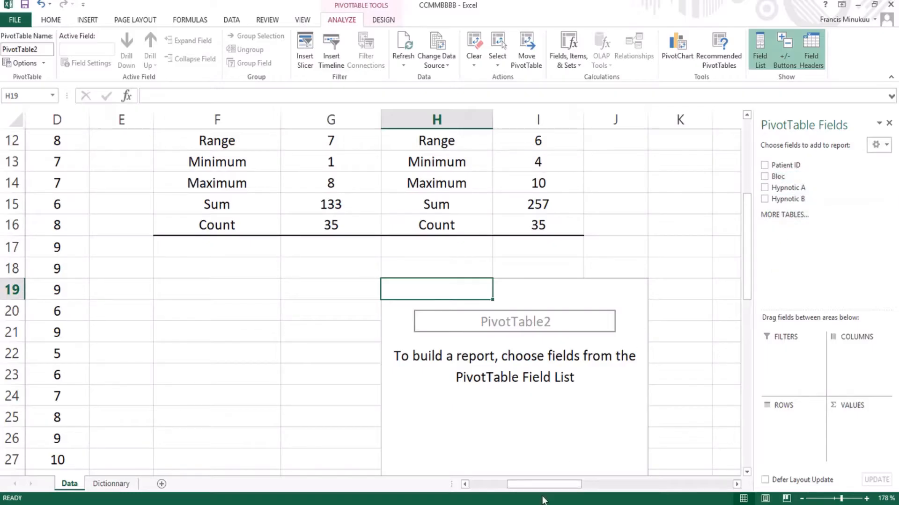
pyautogui.moveTo(542, 490); pyautogui.dragTo(504, 494)
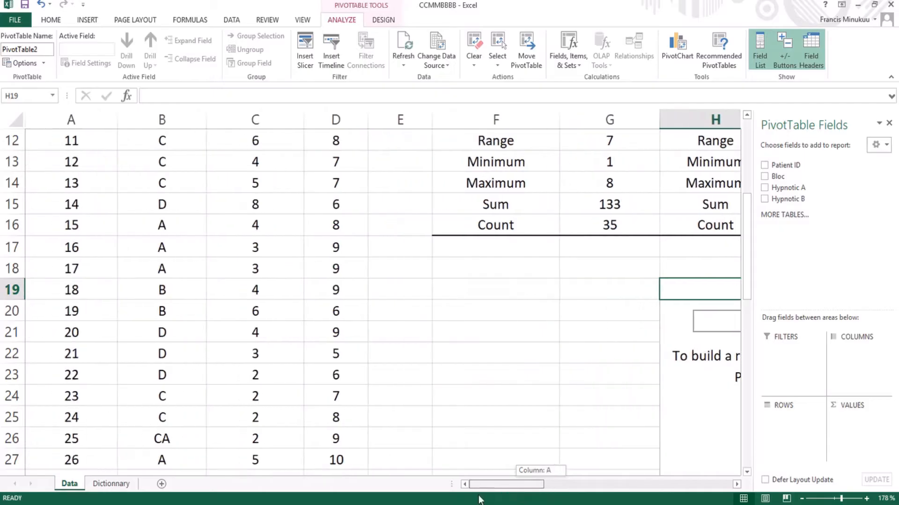
pyautogui.scroll(4, 222, 316)
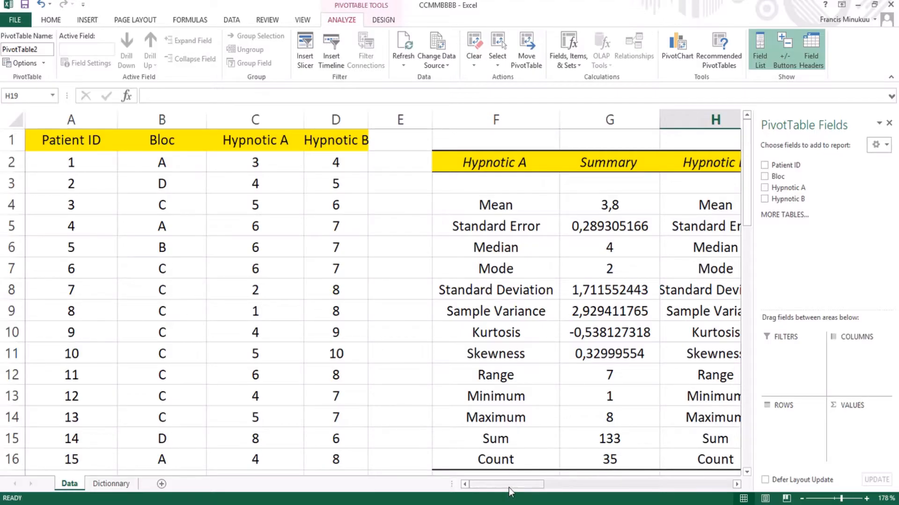
pyautogui.moveTo(509, 488)
pyautogui.mouseDown()
pyautogui.moveTo(613, 492)
pyautogui.moveTo(493, 492)
pyautogui.mouseUp()
pyautogui.scroll(-6, 608, 310)
pyautogui.scroll(-2, 608, 311)
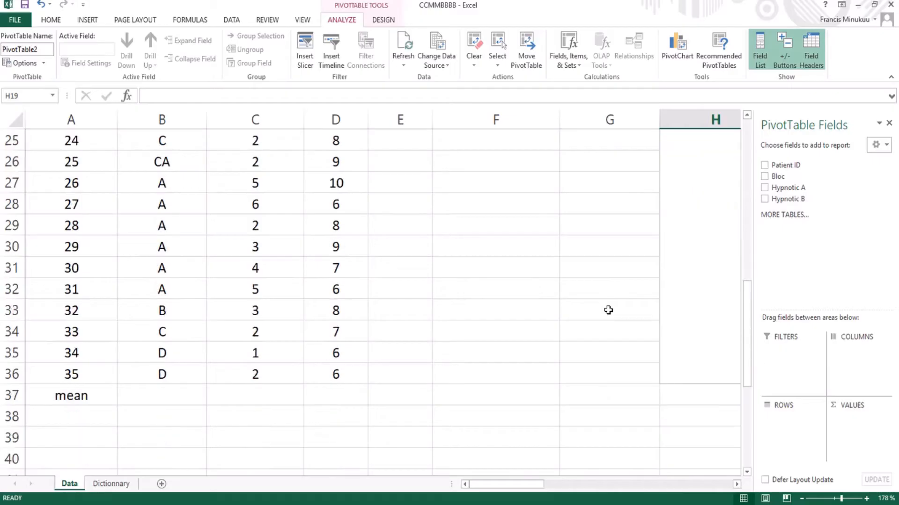
pyautogui.scroll(6, 609, 310)
pyautogui.moveTo(540, 494); pyautogui.dragTo(589, 486)
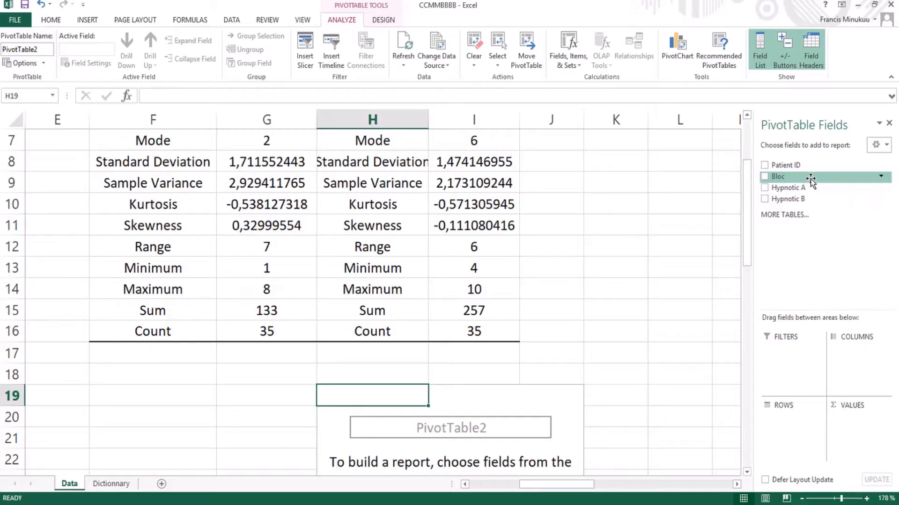
# Add the Bloc field to the PivotTable's rows and postpone the Windows update restart by one hour.
pyautogui.moveTo(810, 181); pyautogui.dragTo(785, 435)
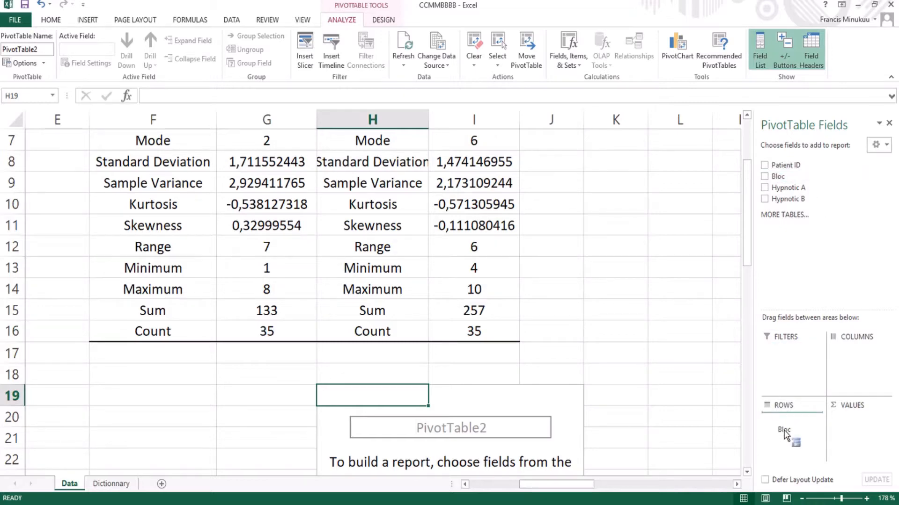
pyautogui.moveTo(784, 431); pyautogui.dragTo(784, 431)
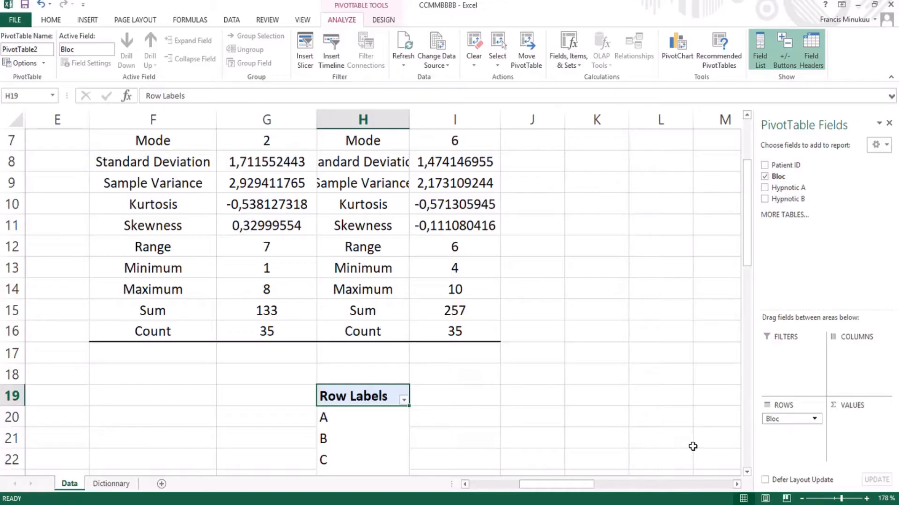
pyautogui.scroll(-2, 549, 409)
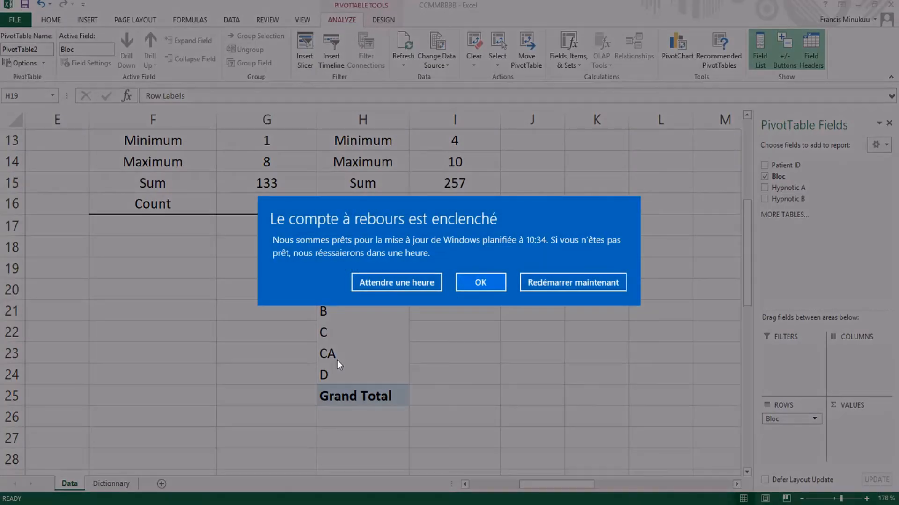
pyautogui.click(382, 282)
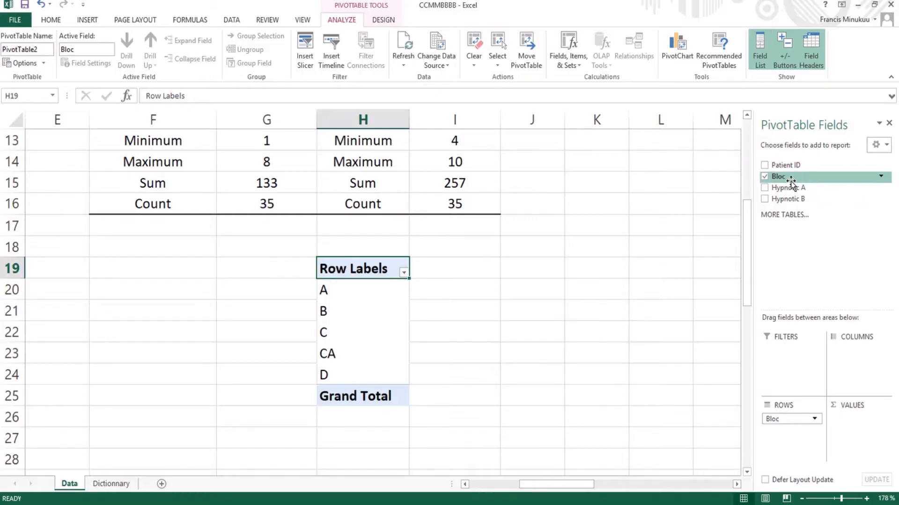
# Add Bloc to the PivotTable's values as a count, dismiss the video notification and inspect the counts per block.
pyautogui.moveTo(790, 182); pyautogui.dragTo(857, 428)
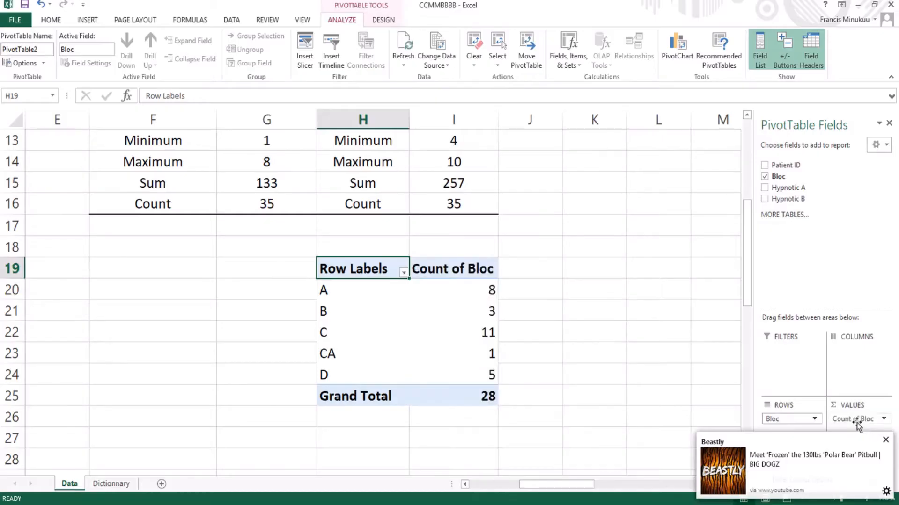
pyautogui.click(885, 441)
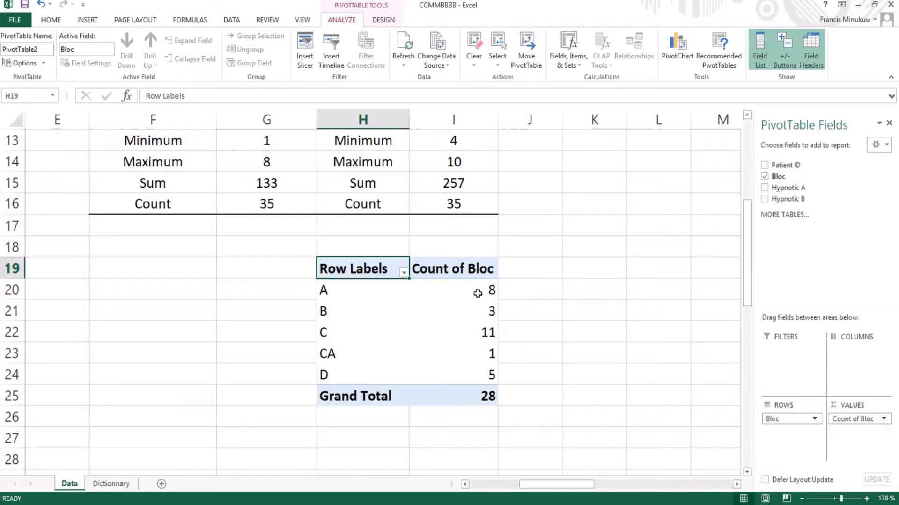
pyautogui.moveTo(489, 294)
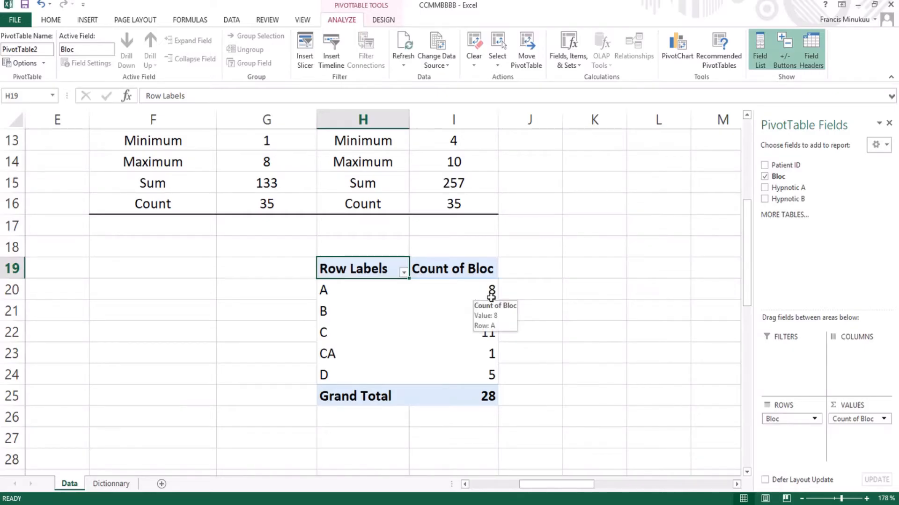
pyautogui.moveTo(490, 317)
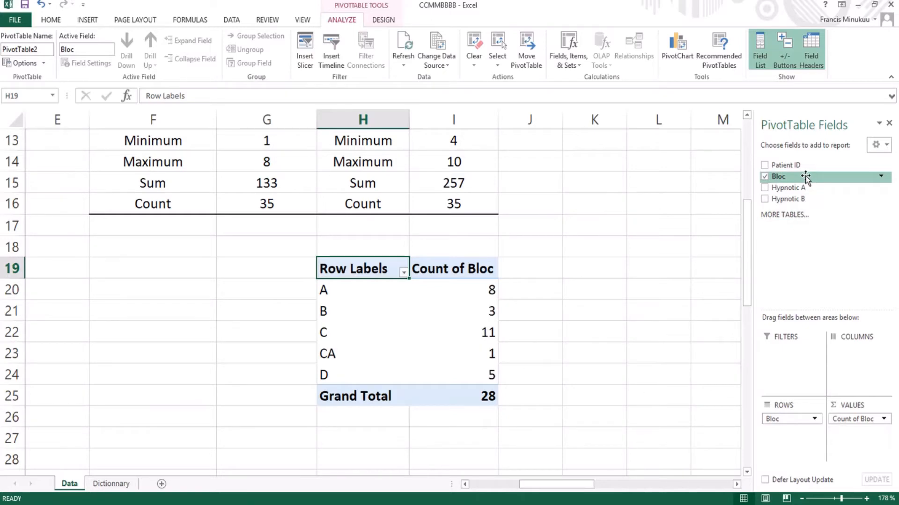
pyautogui.moveTo(806, 176); pyautogui.dragTo(854, 441)
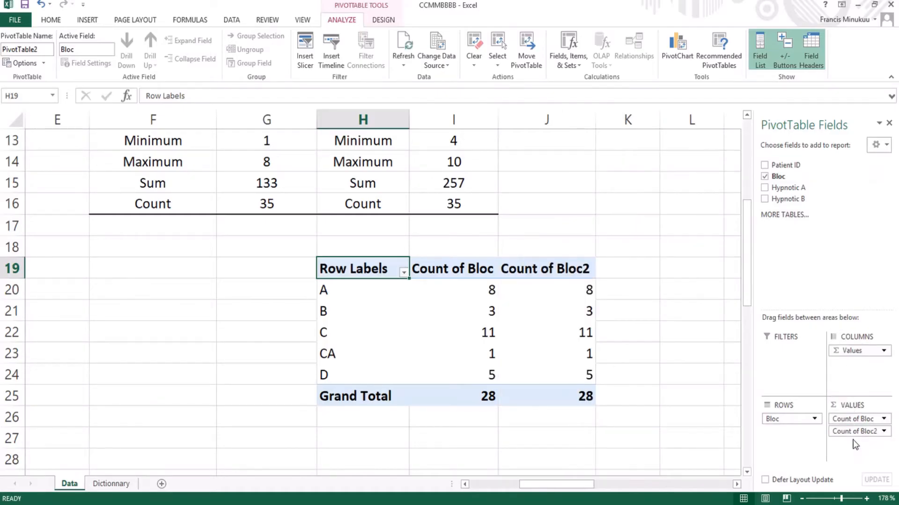
pyautogui.click(884, 431)
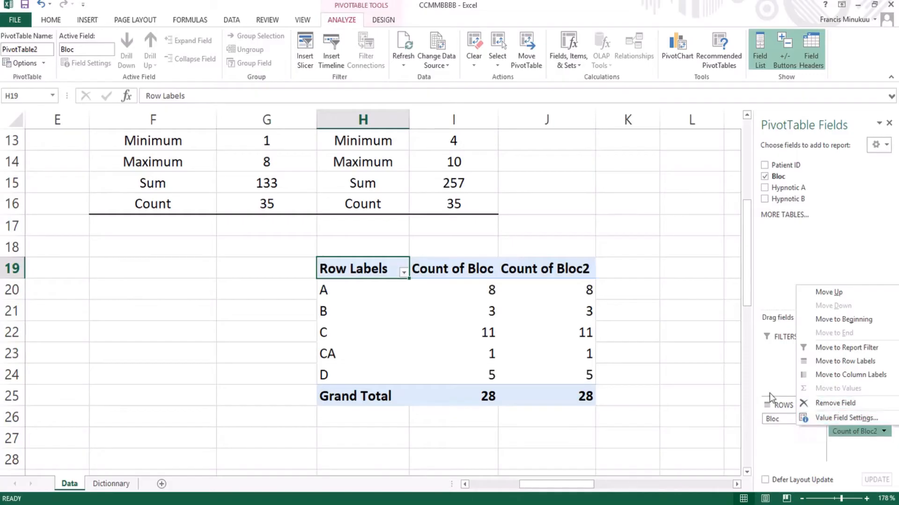
pyautogui.click(815, 240)
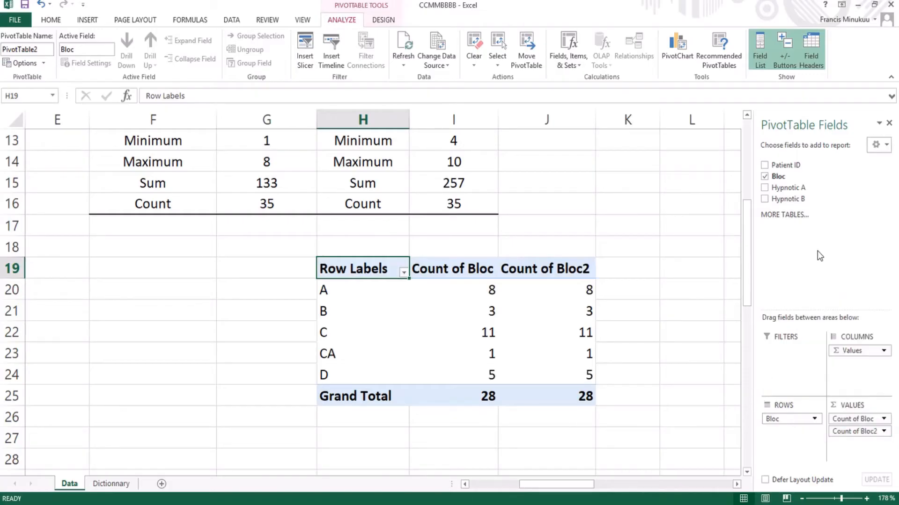
pyautogui.click(885, 432)
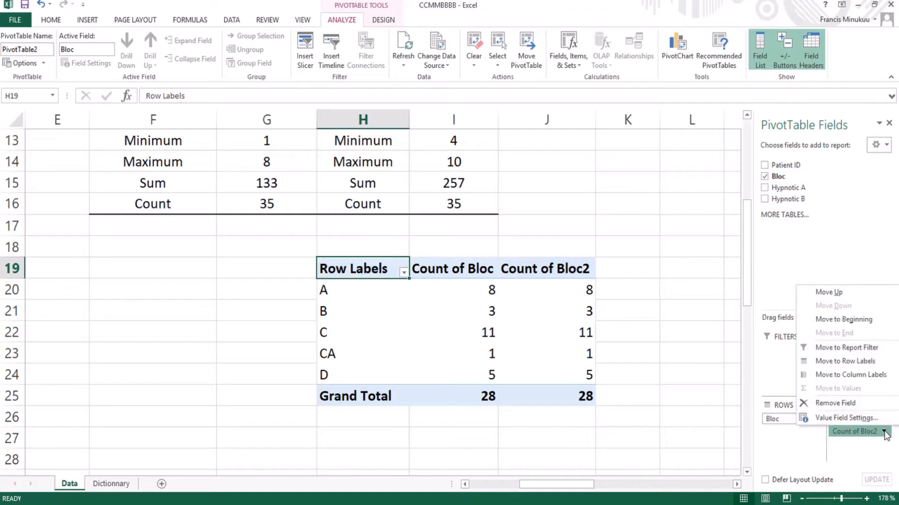
pyautogui.click(841, 403)
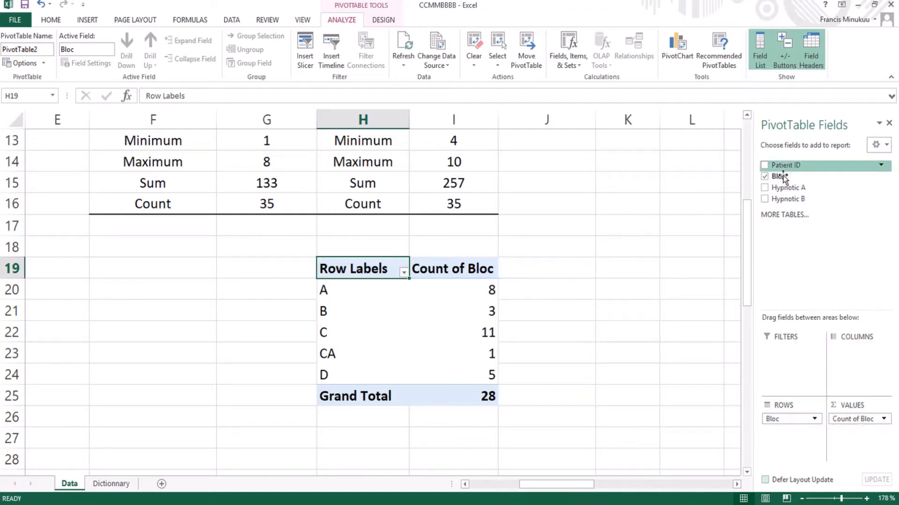
# Add the Bloc field to the PivotTable's values a second time and show it as % of Grand Total.
pyautogui.moveTo(783, 178); pyautogui.dragTo(856, 442)
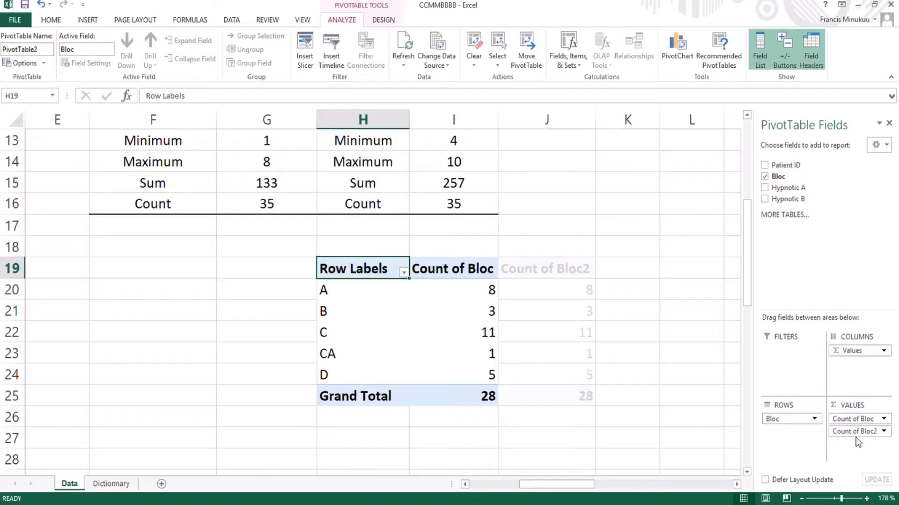
pyautogui.click(883, 432)
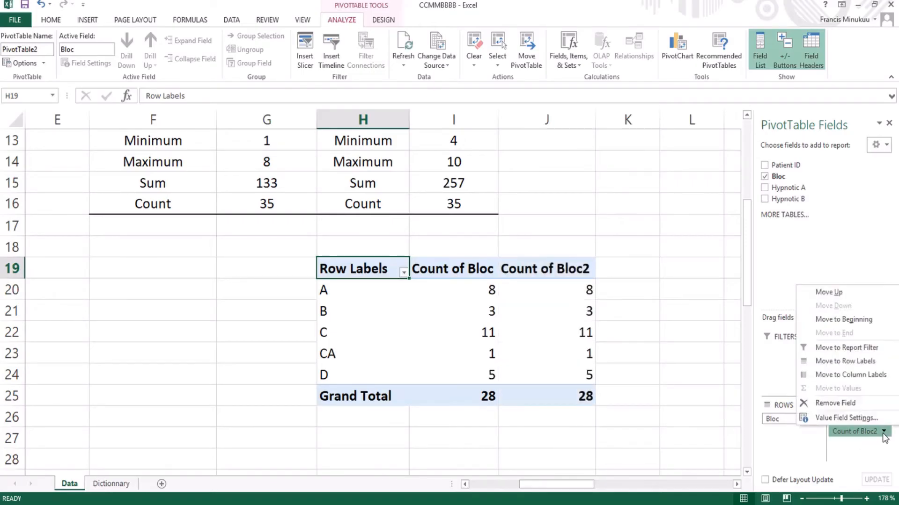
pyautogui.click(847, 420)
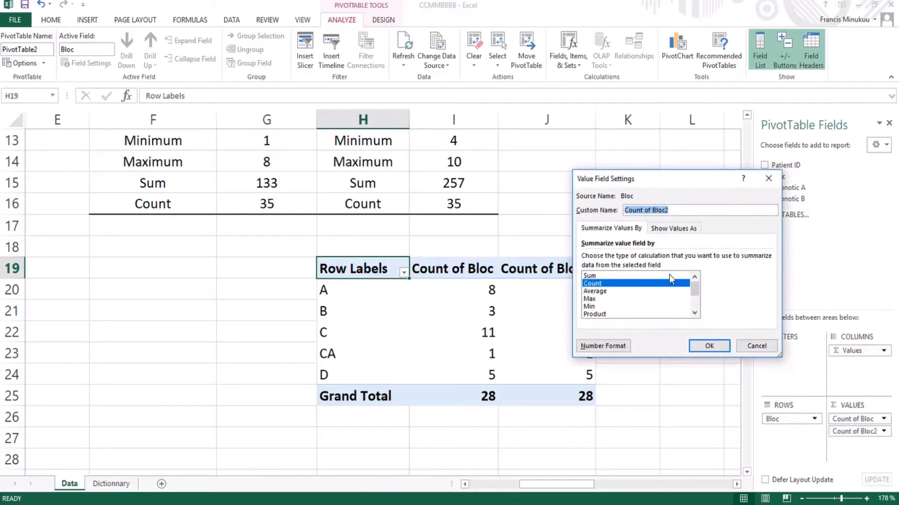
pyautogui.click(676, 230)
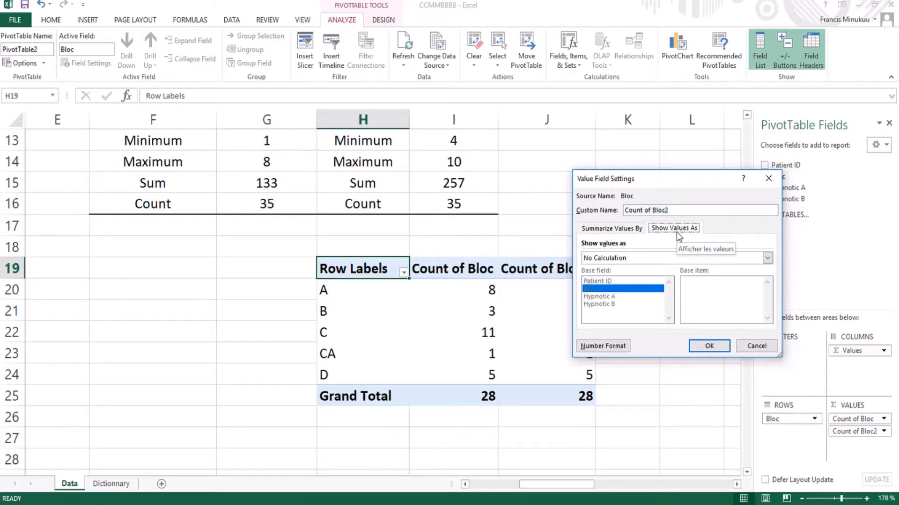
pyautogui.click(670, 259)
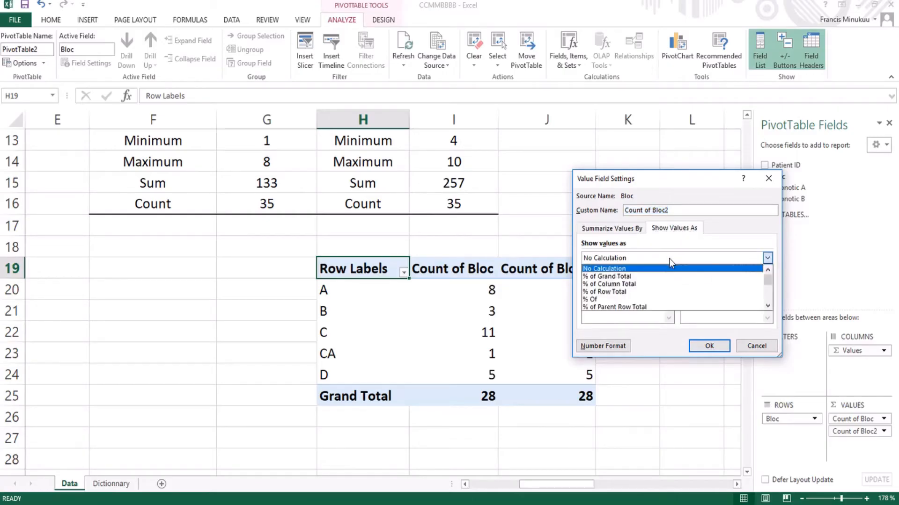
pyautogui.click(618, 277)
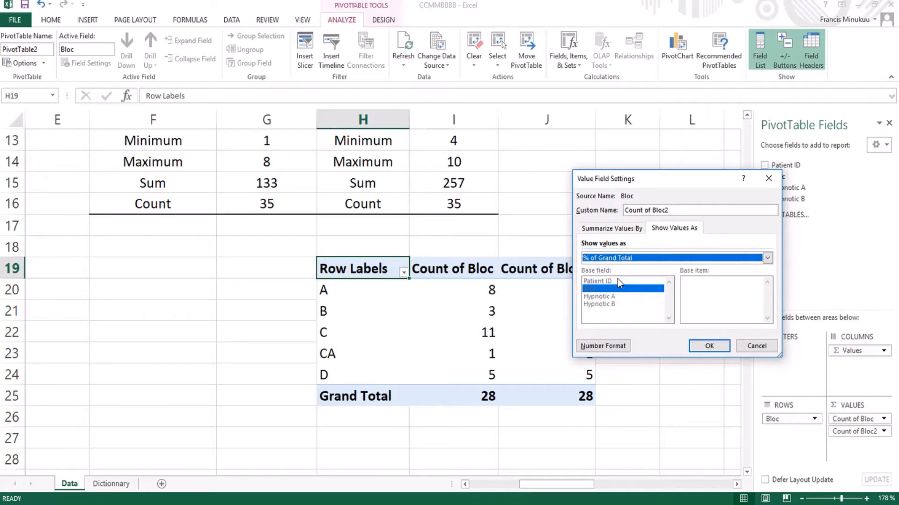
pyautogui.click(710, 347)
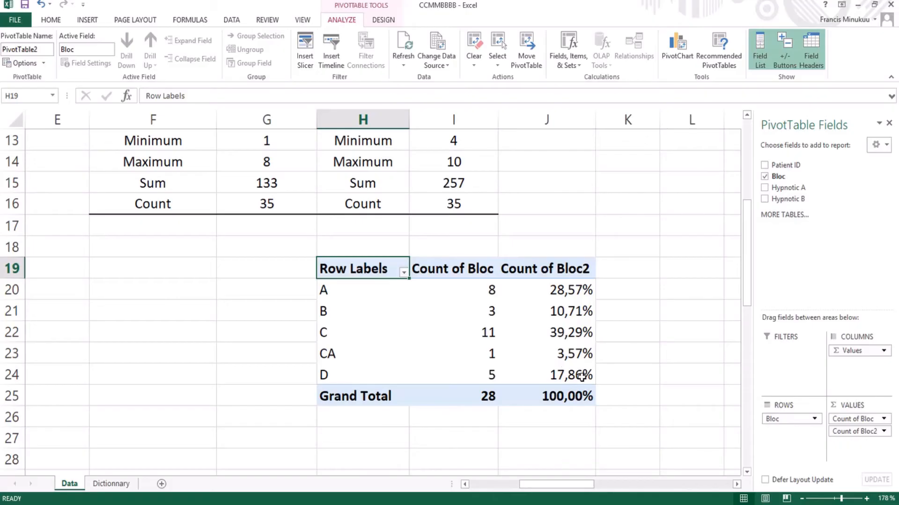
pyautogui.moveTo(567, 370)
pyautogui.moveTo(568, 337)
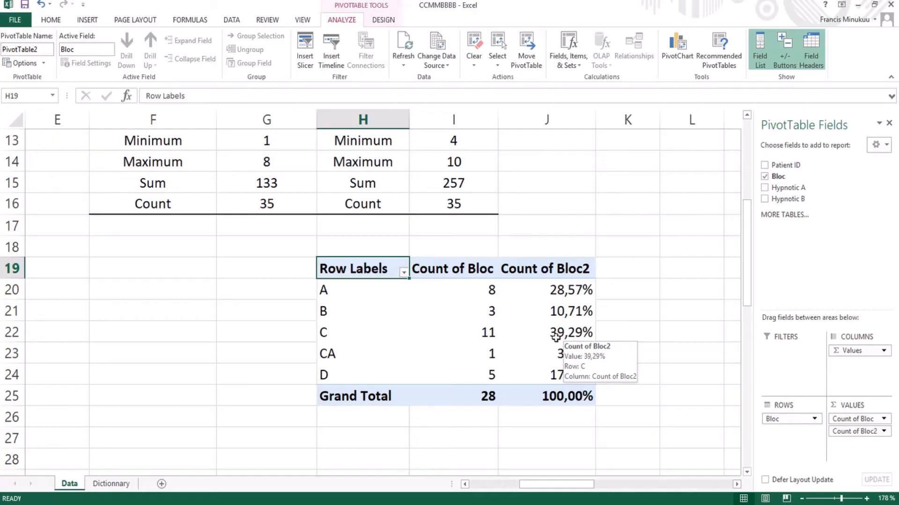
pyautogui.moveTo(423, 332)
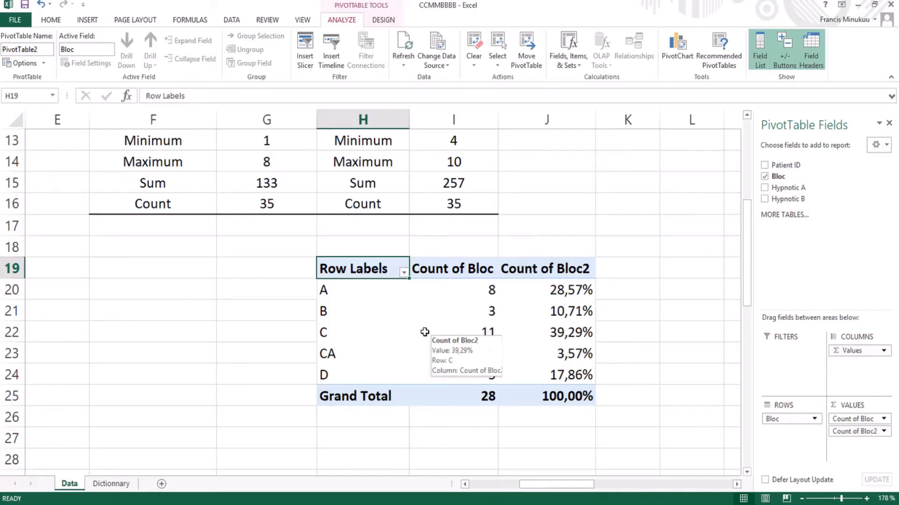
pyautogui.click(489, 333)
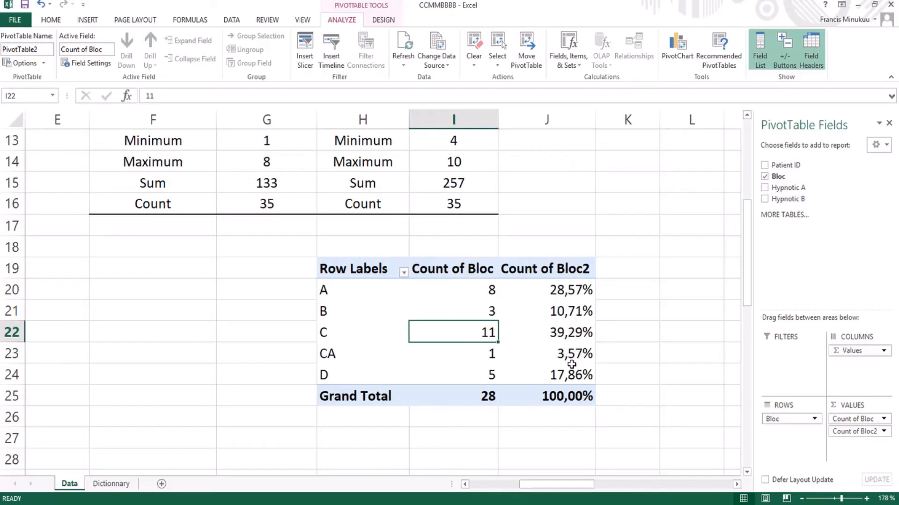
# Rename the PivotTable's three column headers as Block, Counts and Percentages.
pyautogui.click(368, 267)
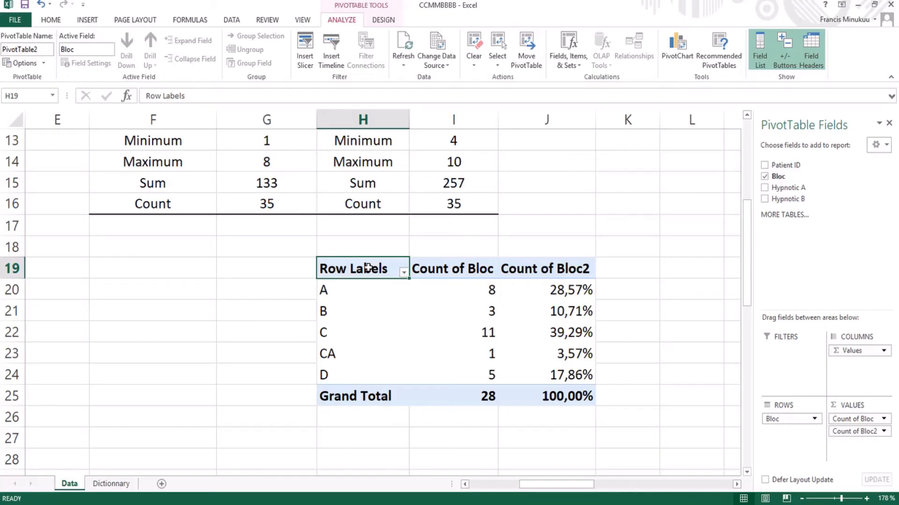
pyautogui.write('Blo')
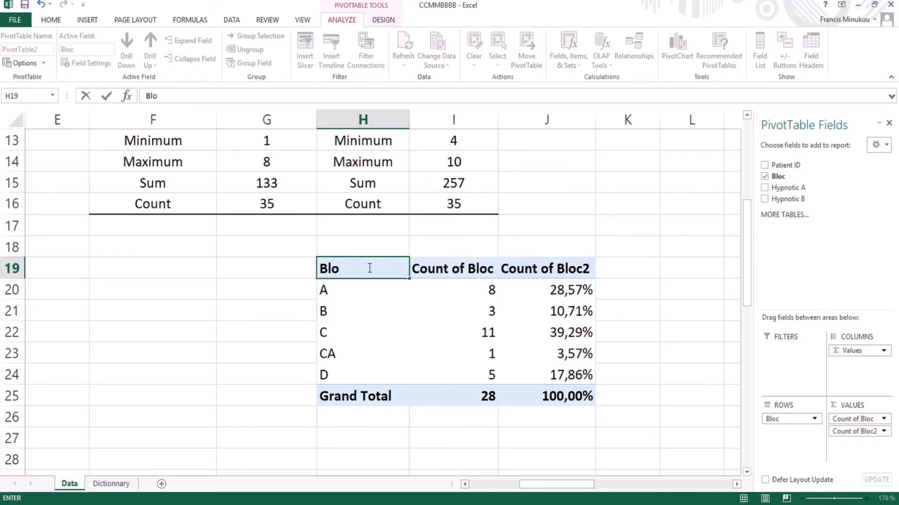
pyautogui.write('ck')
pyautogui.click(467, 269)
pyautogui.write('Co')
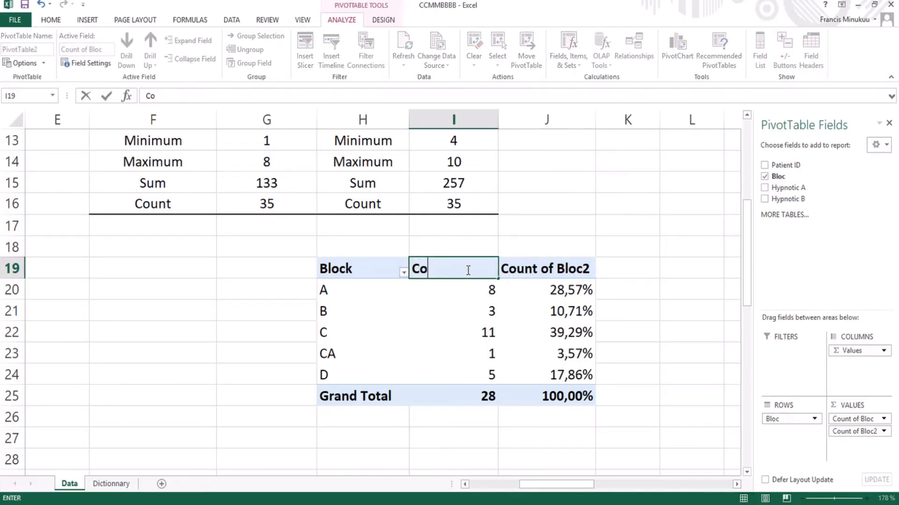
pyautogui.write('unts')
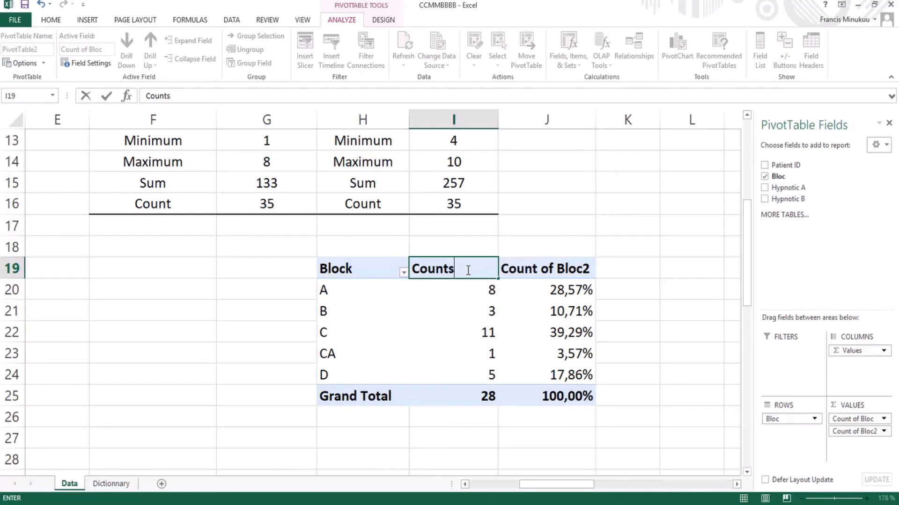
pyautogui.click(537, 268)
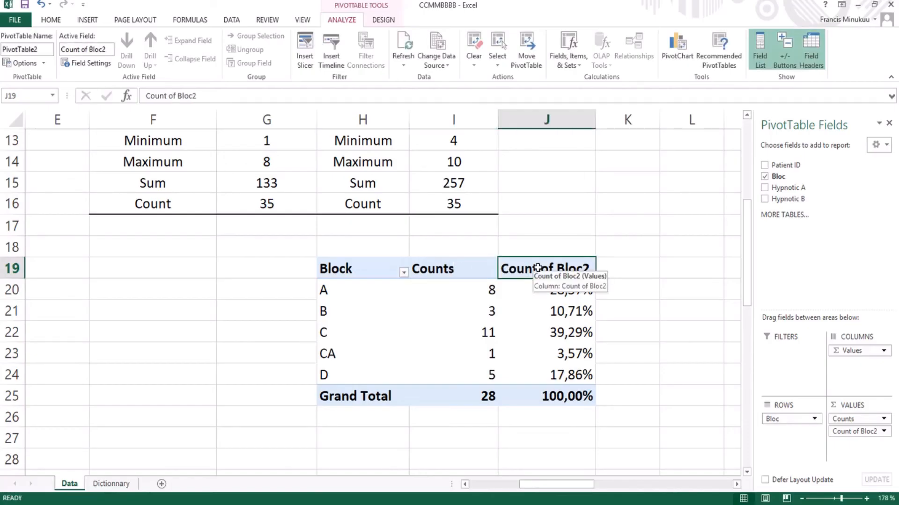
pyautogui.write('Perc')
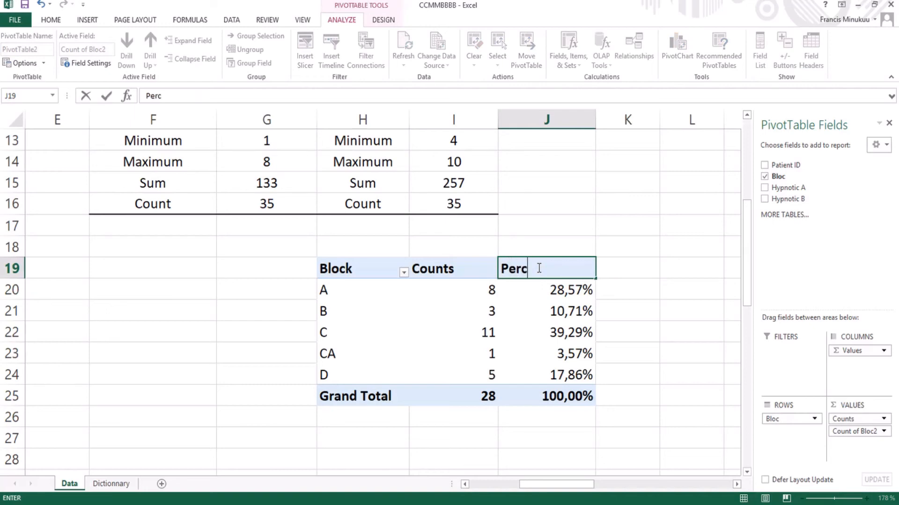
pyautogui.write('entages')
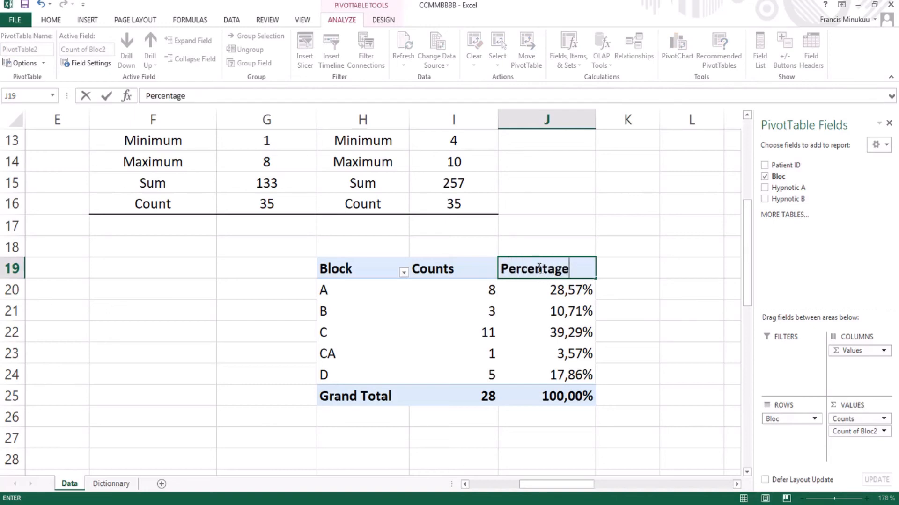
pyautogui.click(652, 282)
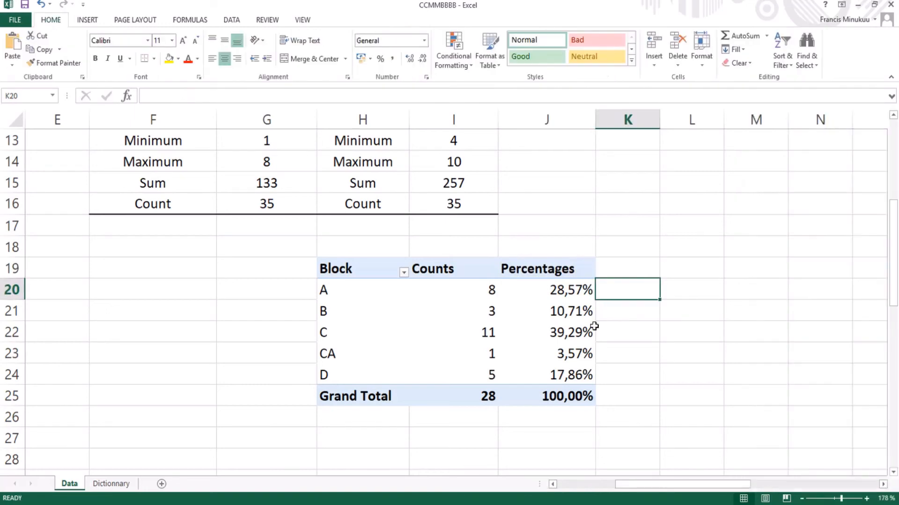
# Centre the contents of the whole PivotTable, from the Block header to the Grand Total row.
pyautogui.scroll(1, 491, 210)
pyautogui.scroll(1, 491, 210)
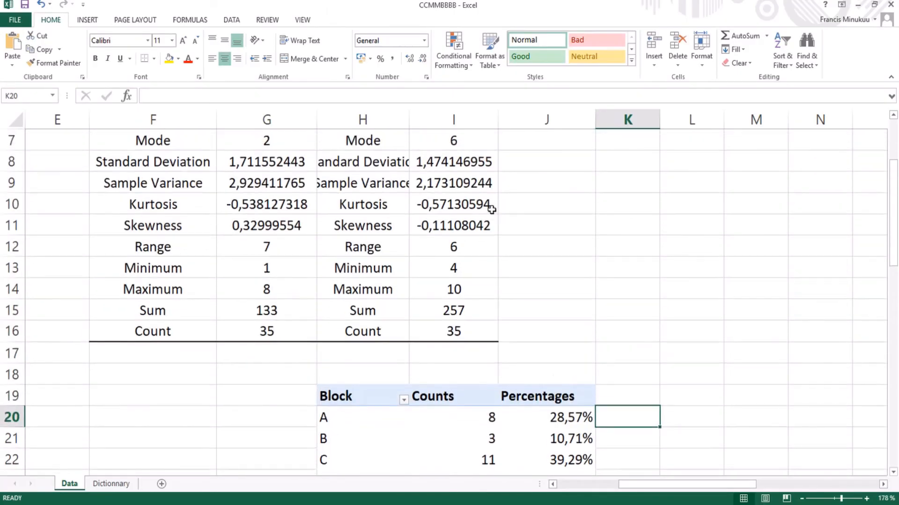
pyautogui.scroll(-2, 492, 210)
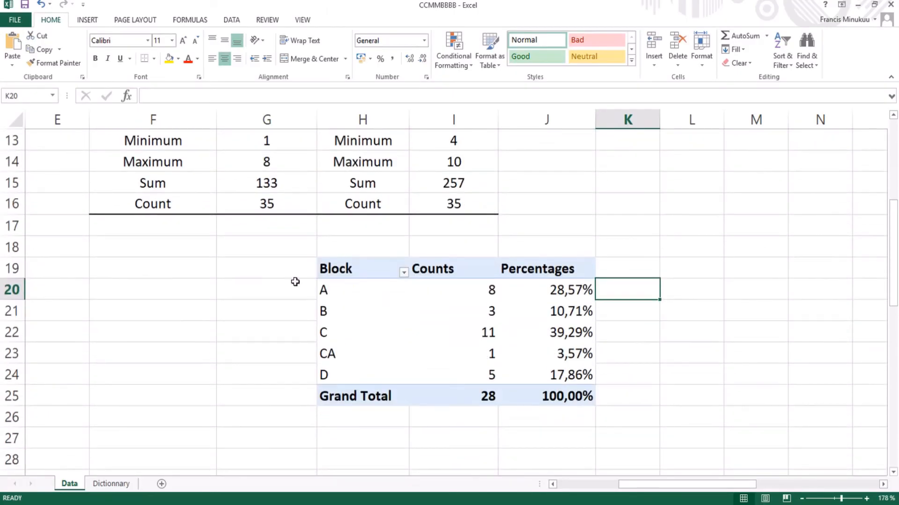
pyautogui.click(351, 268)
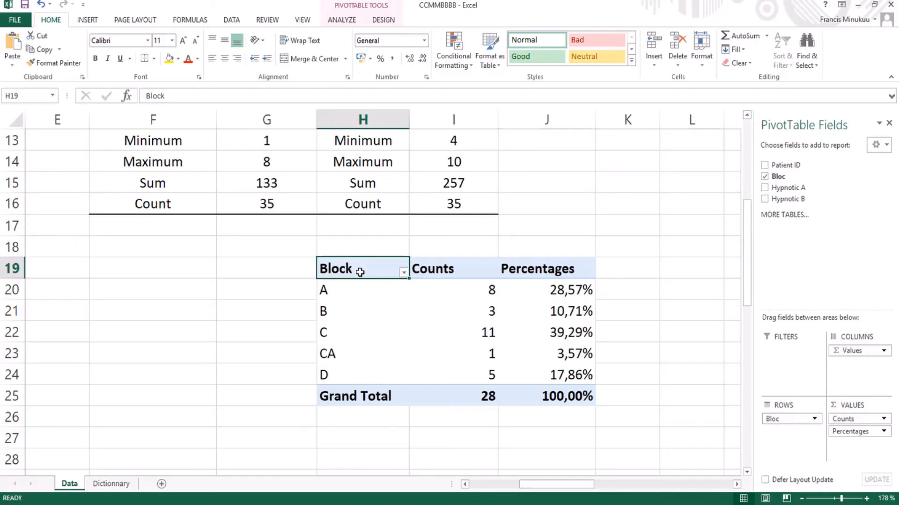
pyautogui.moveTo(359, 268); pyautogui.dragTo(527, 390)
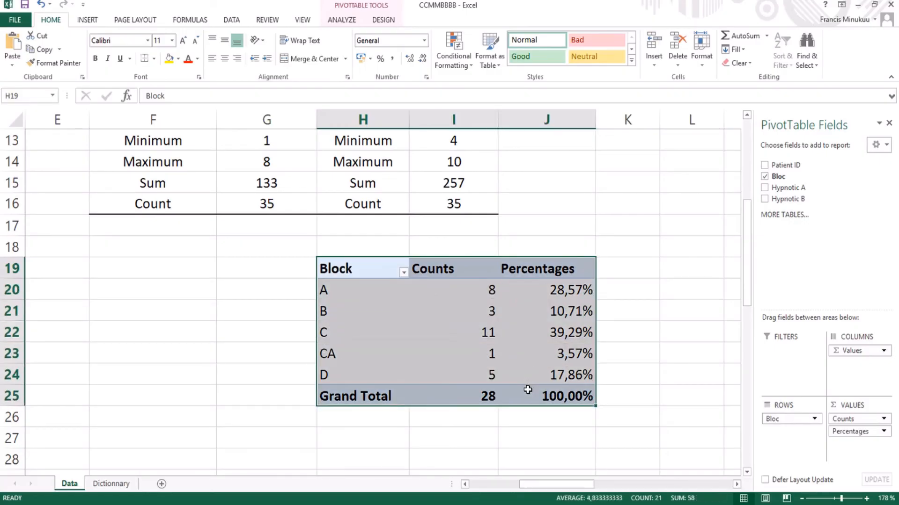
pyautogui.click(224, 59)
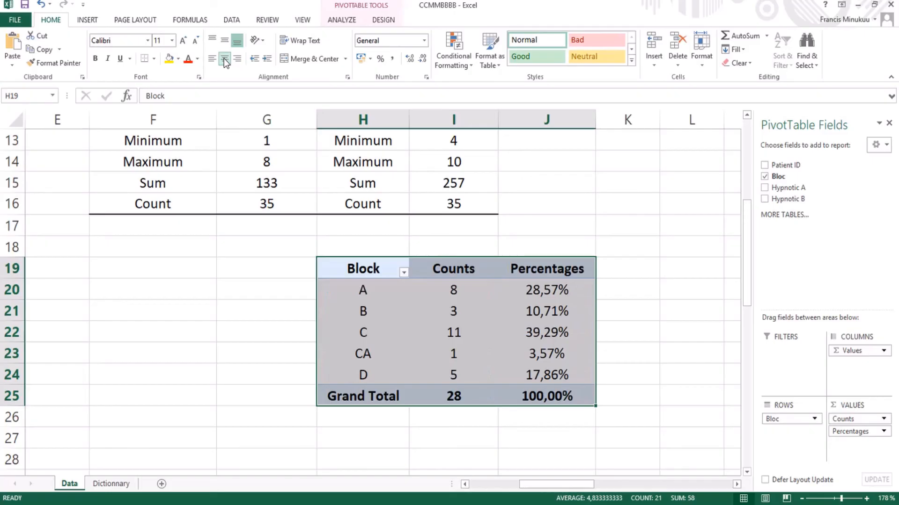
pyautogui.click(636, 289)
# Move the whole PivotTable to cell F18, directly below the Hypnotic A and B summary table.
pyautogui.scroll(4, 522, 332)
pyautogui.scroll(-5, 521, 332)
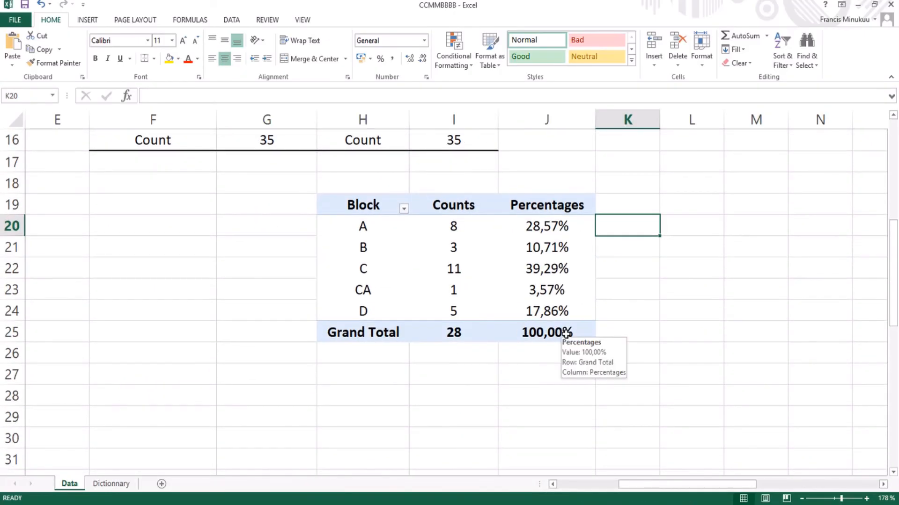
pyautogui.moveTo(564, 333); pyautogui.dragTo(359, 202)
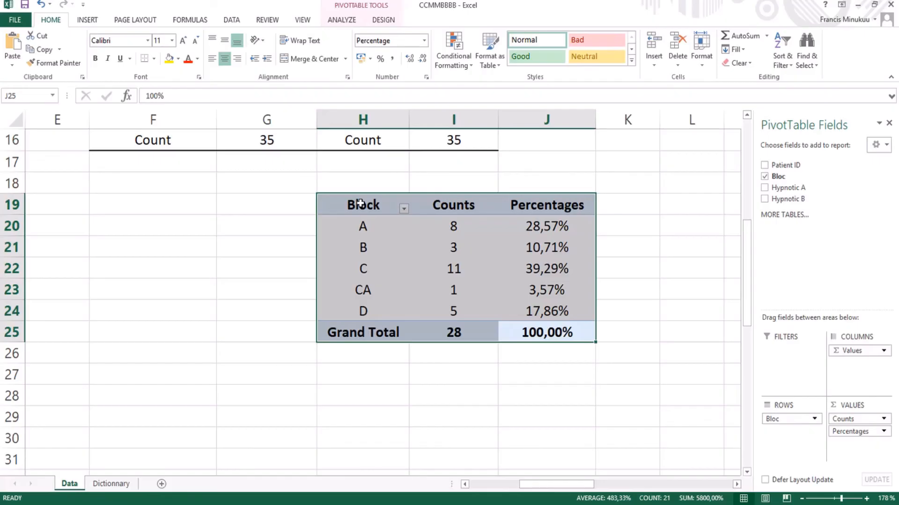
pyautogui.hotkey('ctrl', 'c')
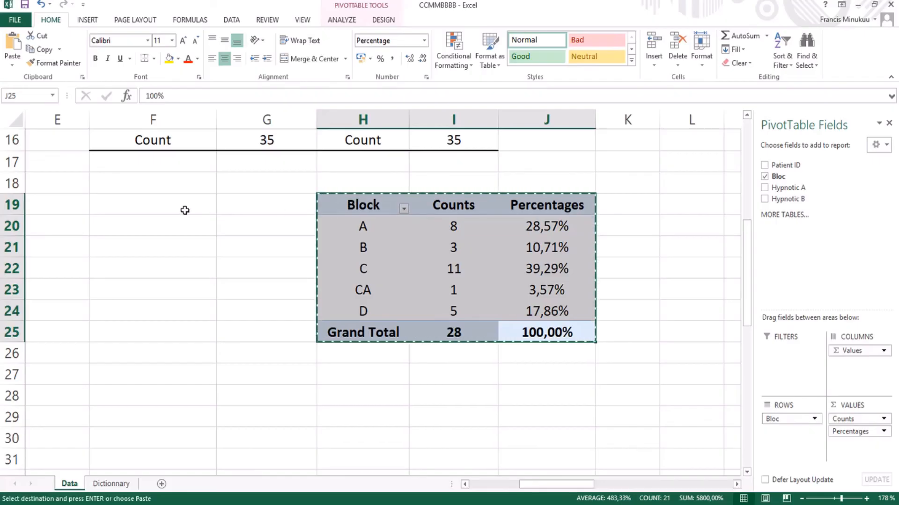
pyautogui.scroll(1, 184, 211)
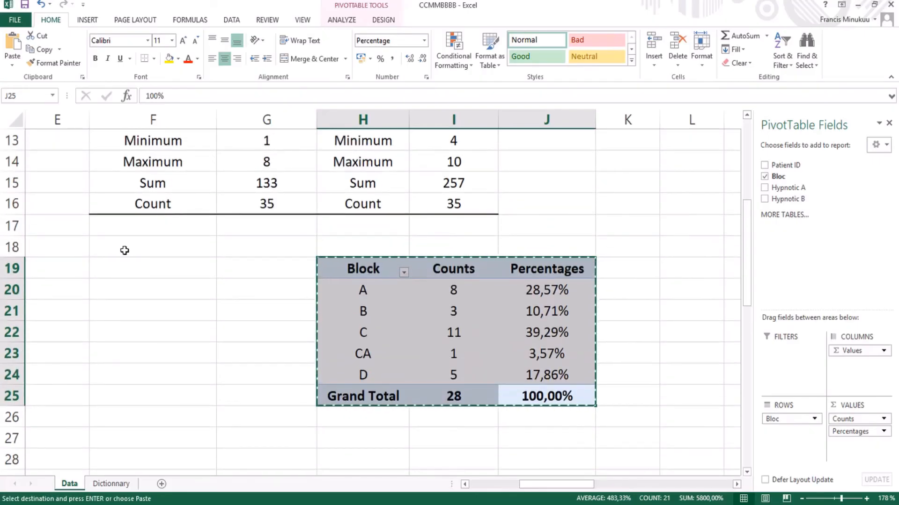
pyautogui.click(124, 243)
pyautogui.rightClick(124, 243)
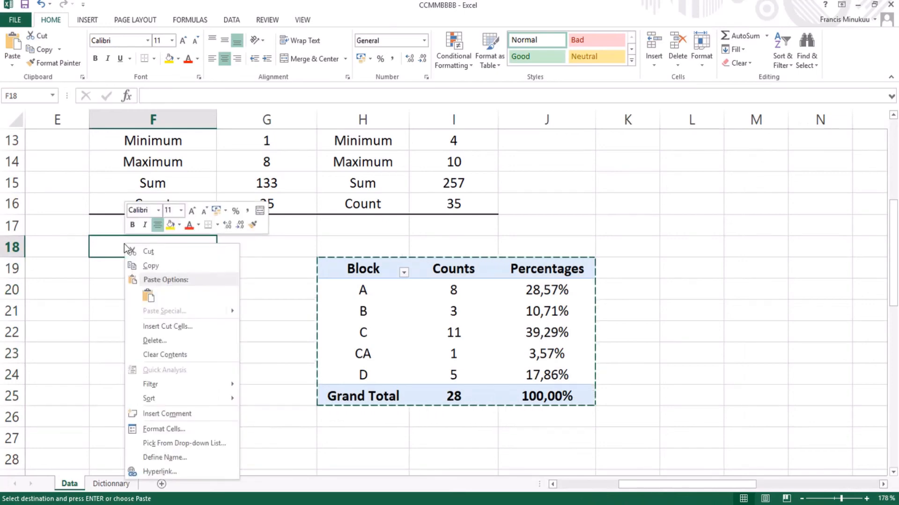
pyautogui.click(147, 296)
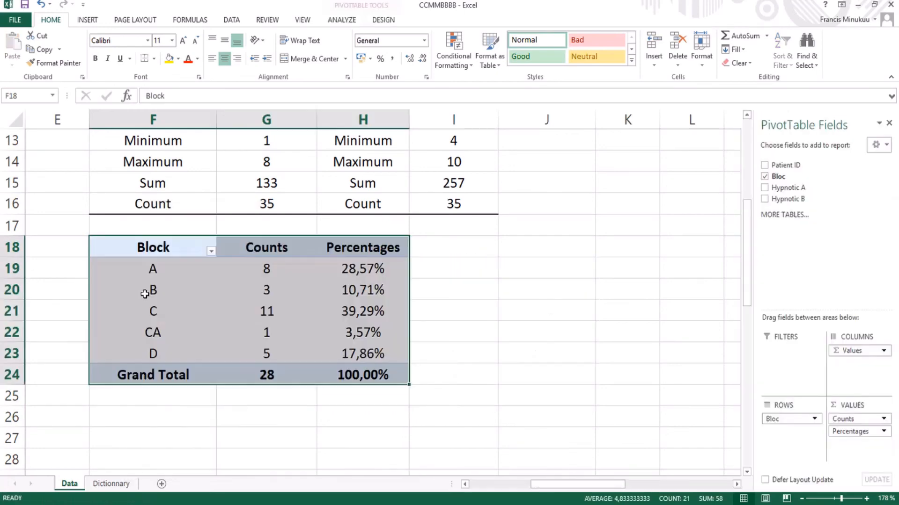
pyautogui.scroll(4, 465, 322)
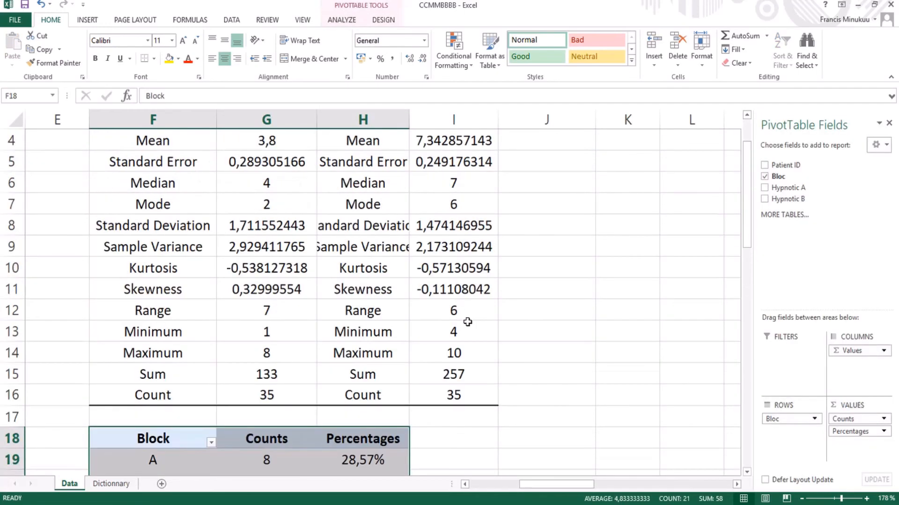
pyautogui.scroll(-4, 467, 322)
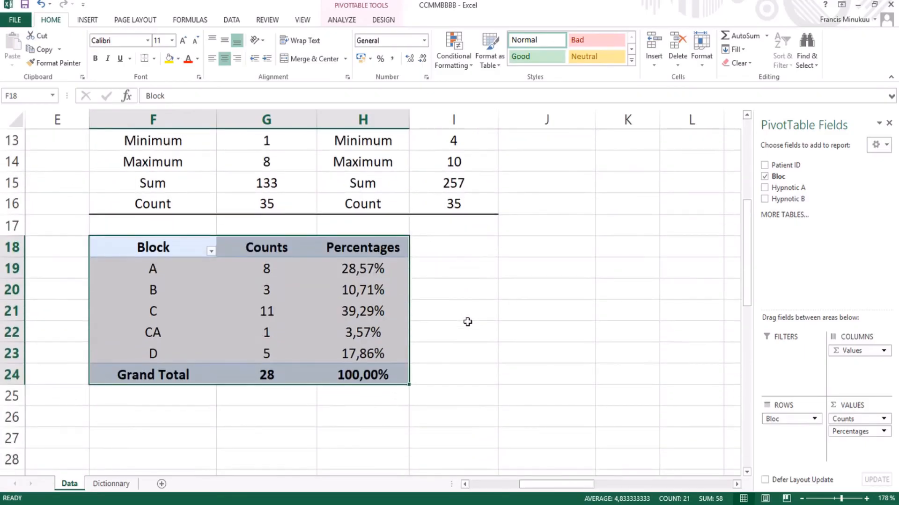
# Fill the PivotTable's header row, from Block to Percentages, with yellow.
pyautogui.moveTo(567, 487); pyautogui.dragTo(482, 495)
pyautogui.click(539, 400)
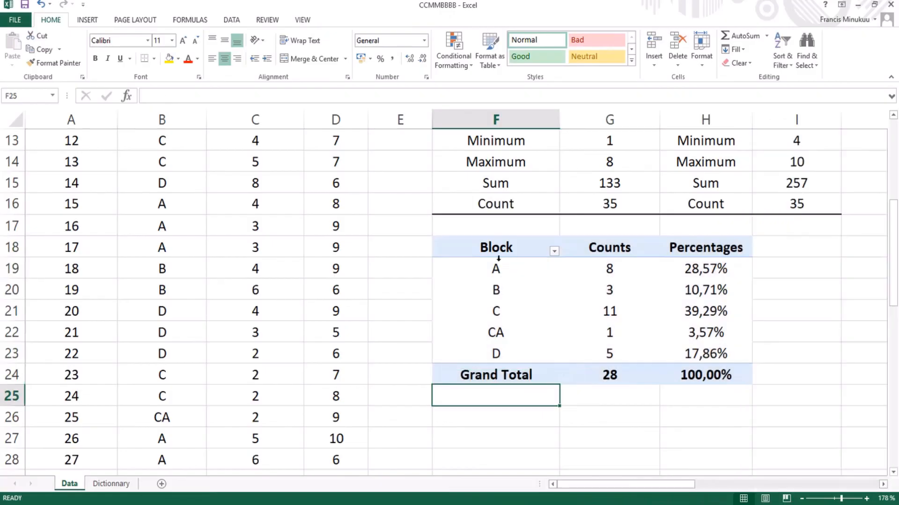
pyautogui.click(482, 247)
pyautogui.moveTo(482, 247); pyautogui.dragTo(674, 246)
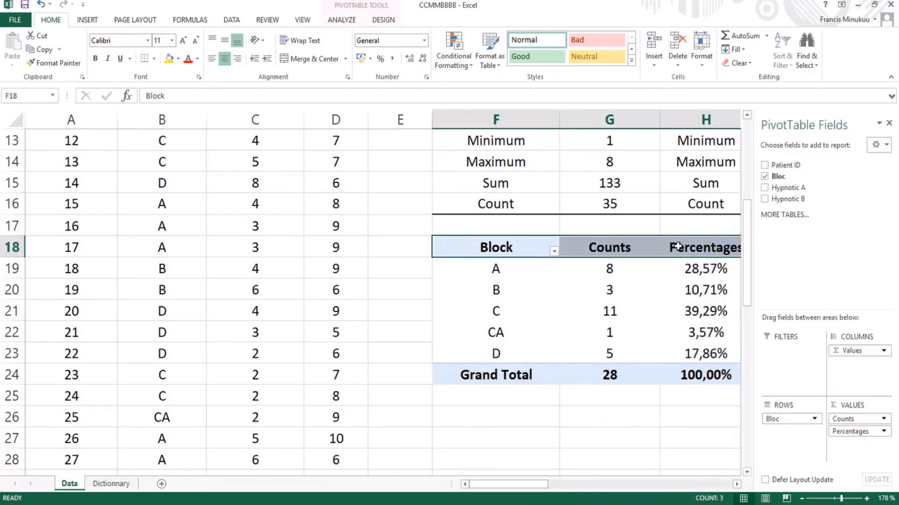
pyautogui.click(168, 59)
pyautogui.click(497, 418)
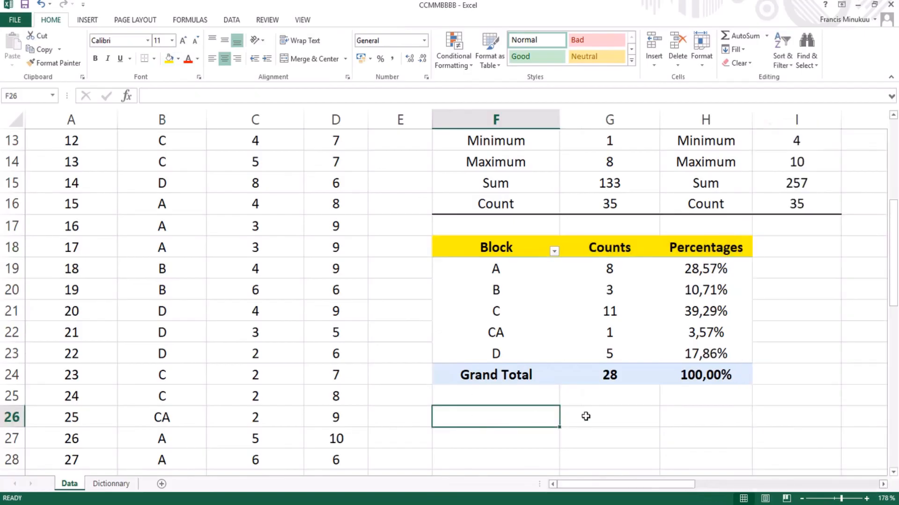
pyautogui.scroll(2, 591, 298)
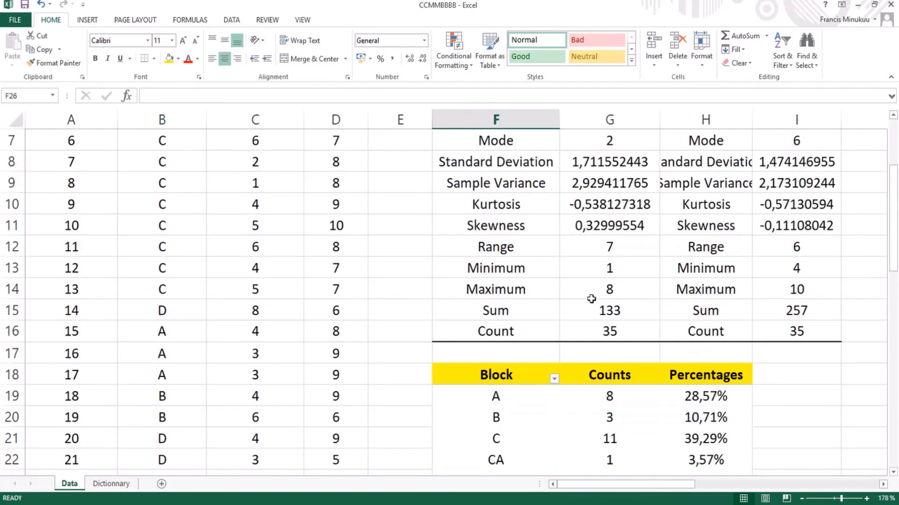
pyautogui.scroll(-2, 591, 298)
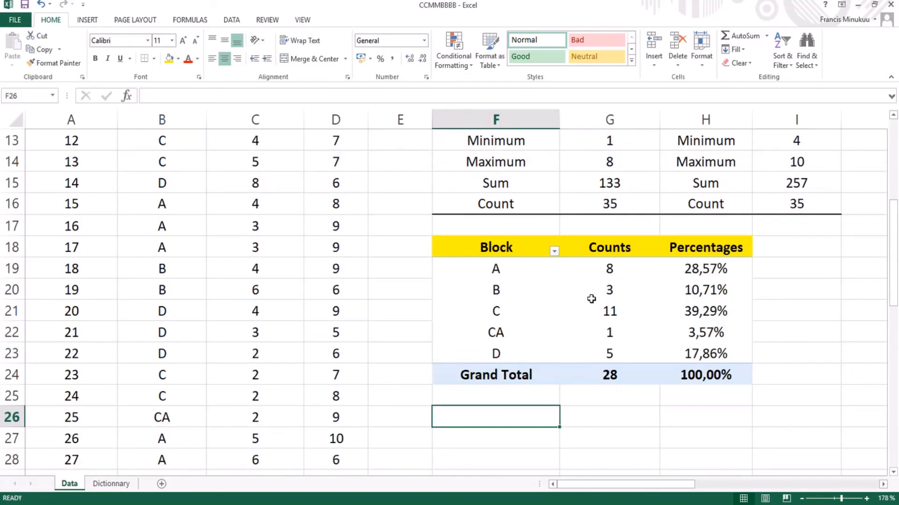
pyautogui.scroll(4, 591, 299)
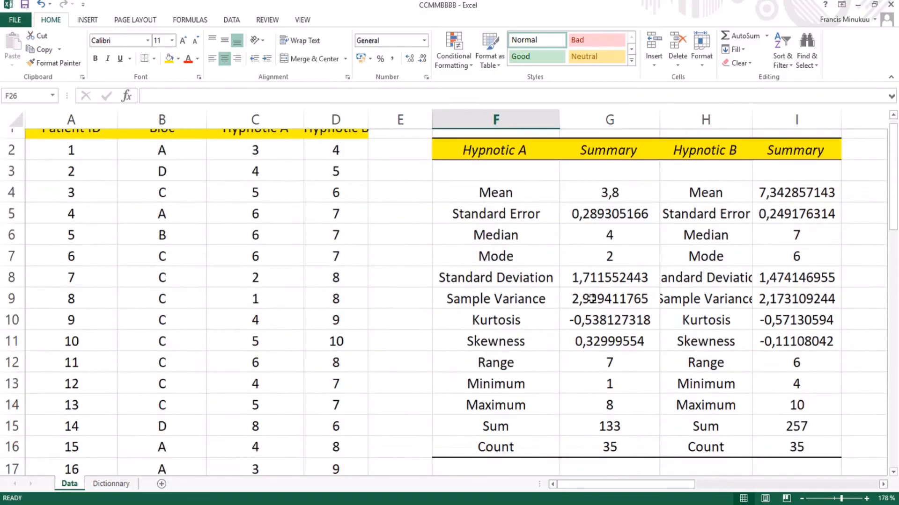
pyautogui.scroll(-2, 592, 298)
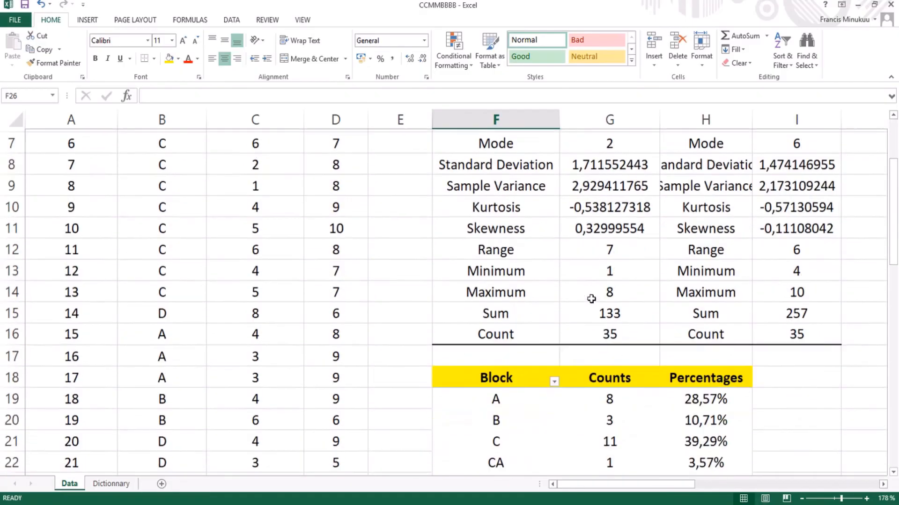
pyautogui.scroll(1, 592, 298)
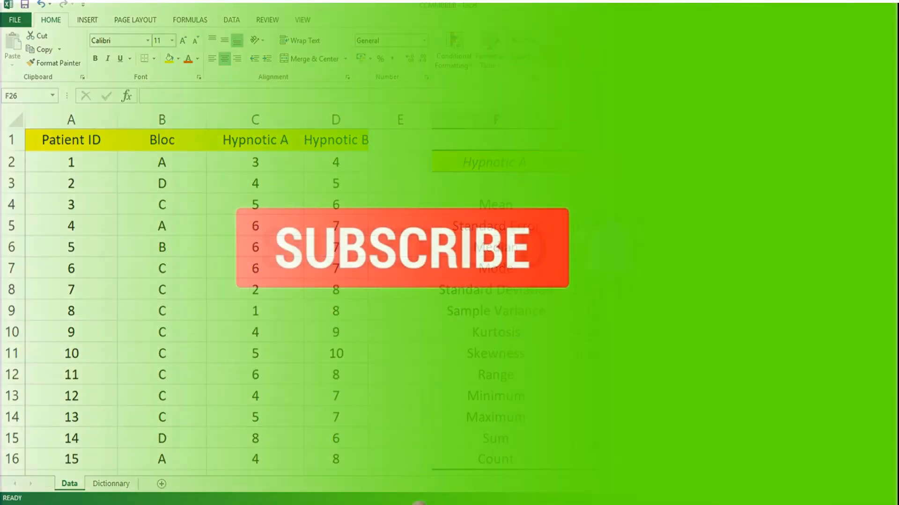